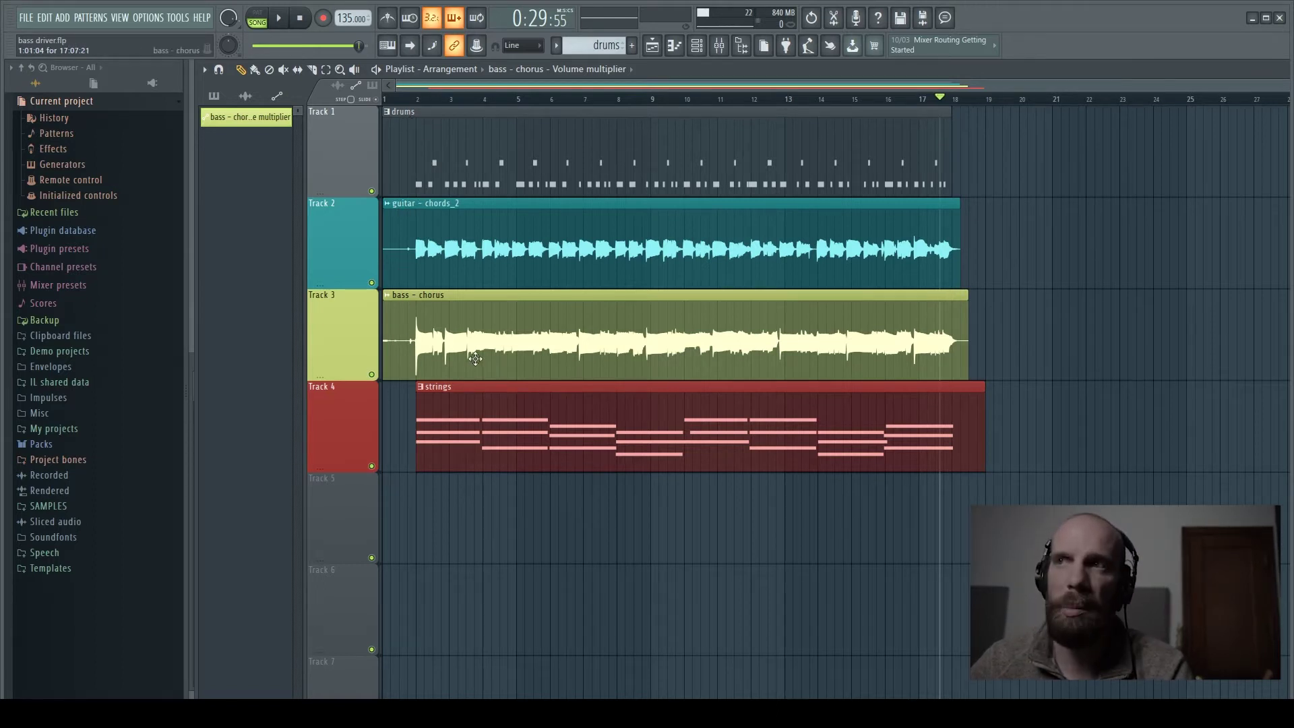
# Play the song from near bar 2 and stop, leaving the position at bar 2.
pyautogui.click(411, 100)
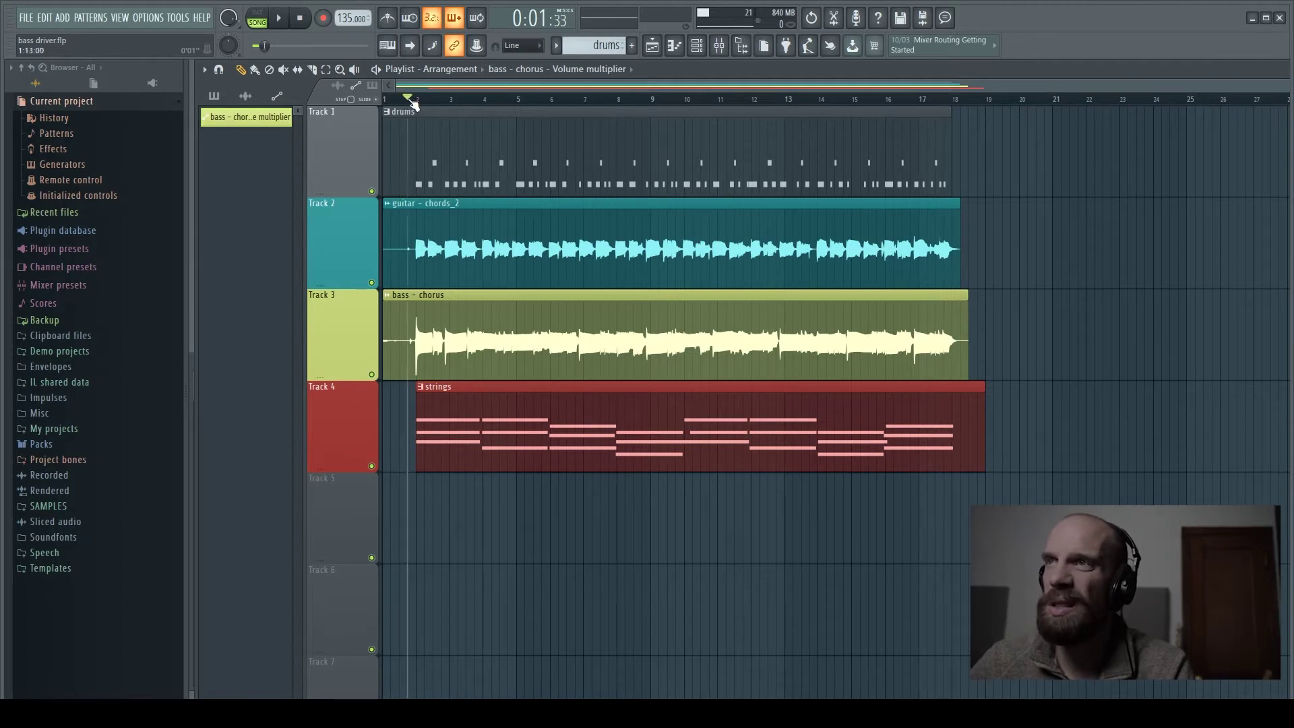
pyautogui.press('space')
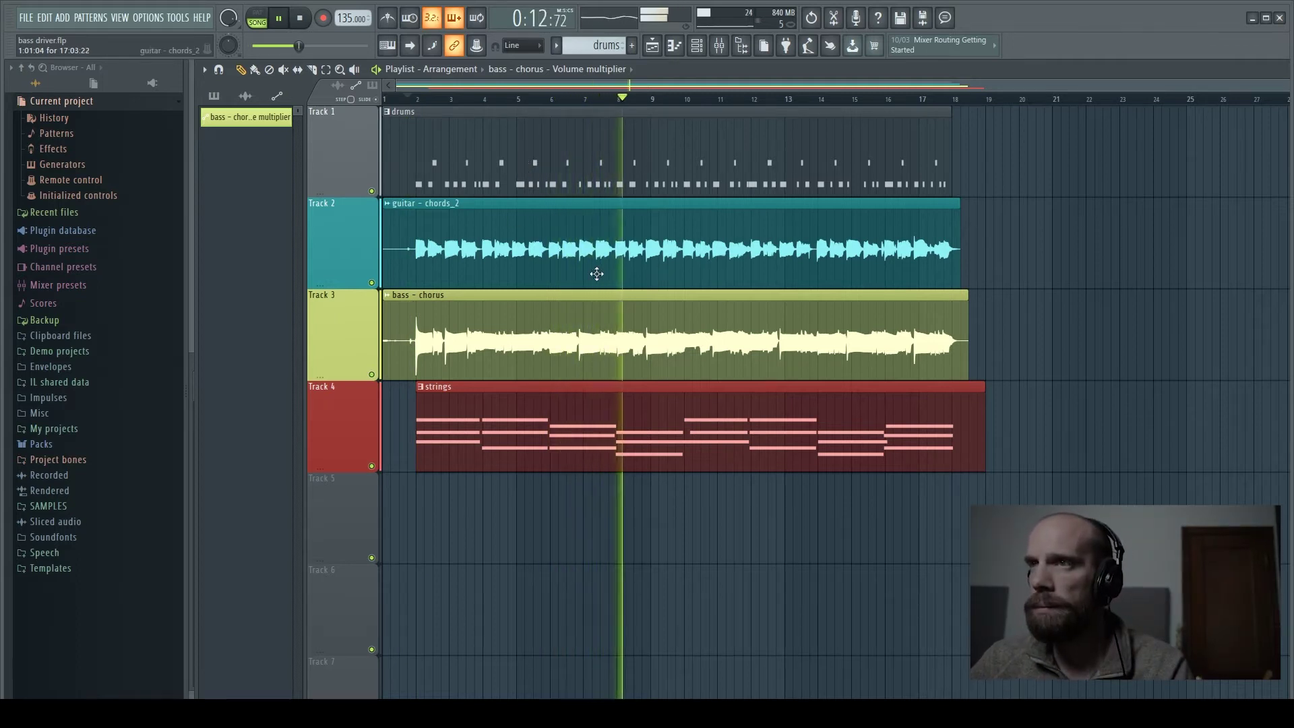
pyautogui.press('space')
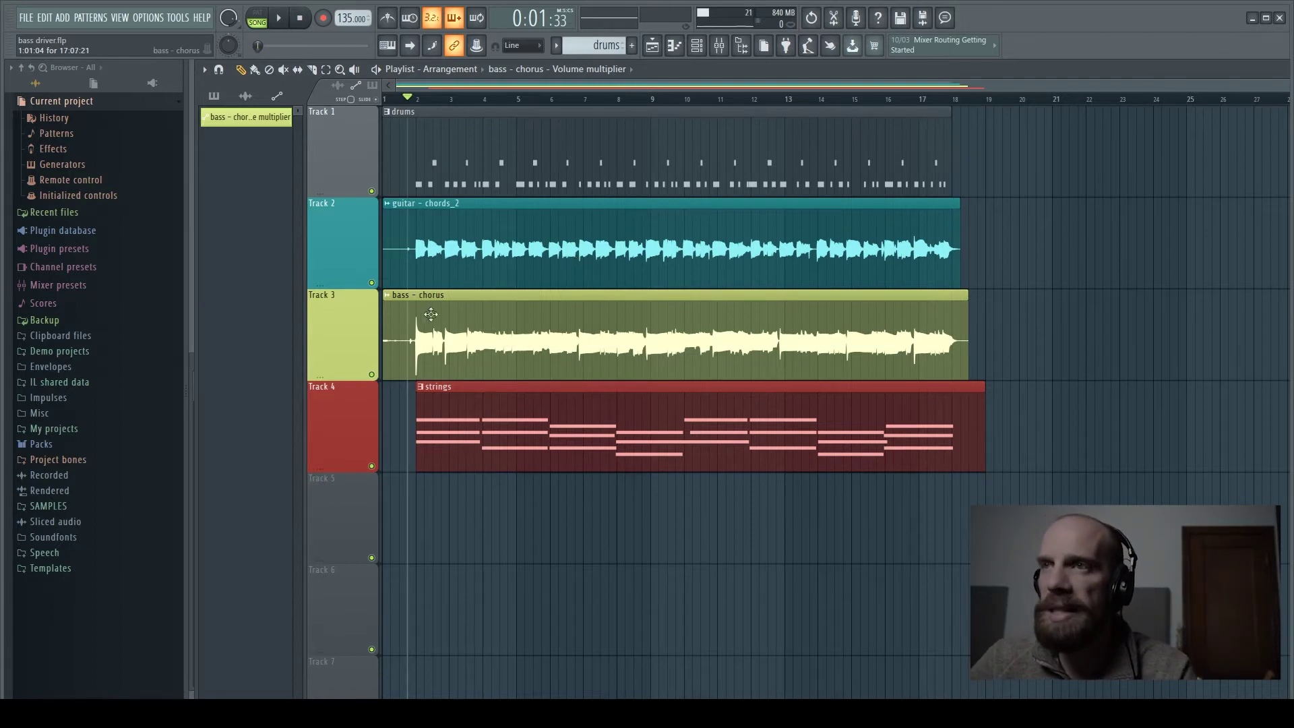
# Create a Volume automation clip for the bass - chorus clip.
pyautogui.rightClick(391, 300)
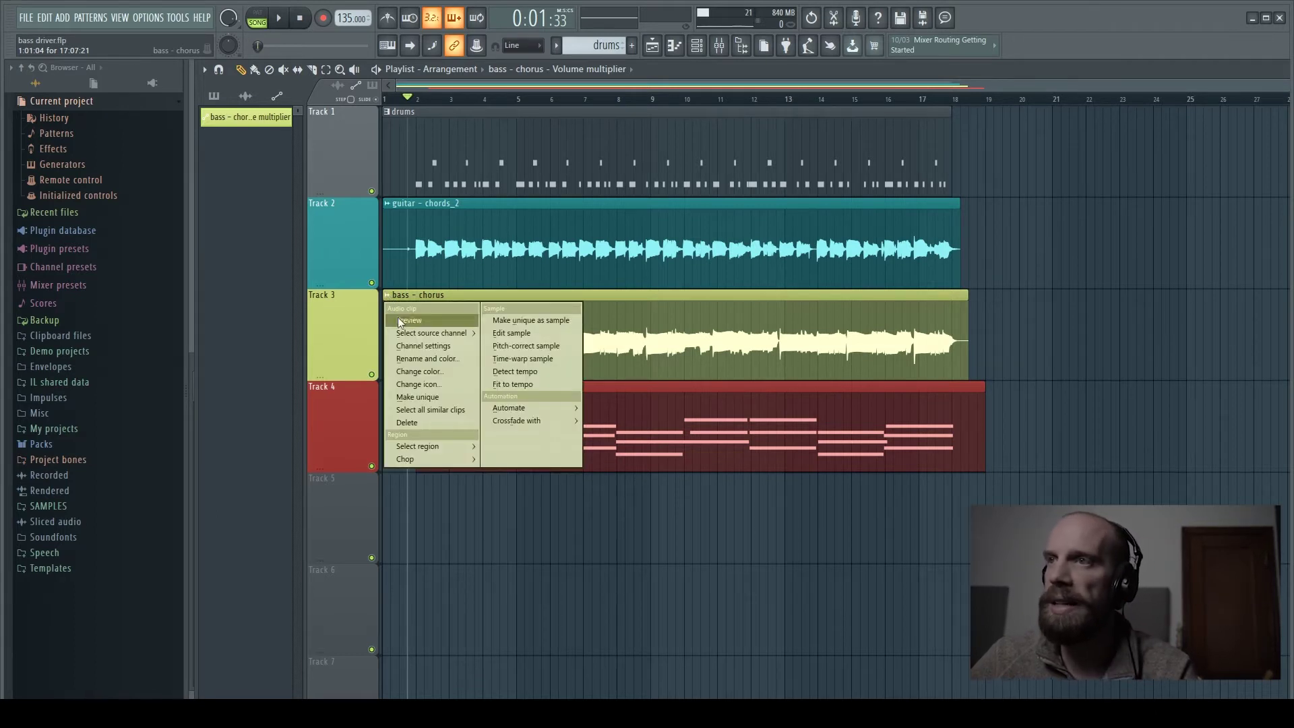
pyautogui.moveTo(511, 407)
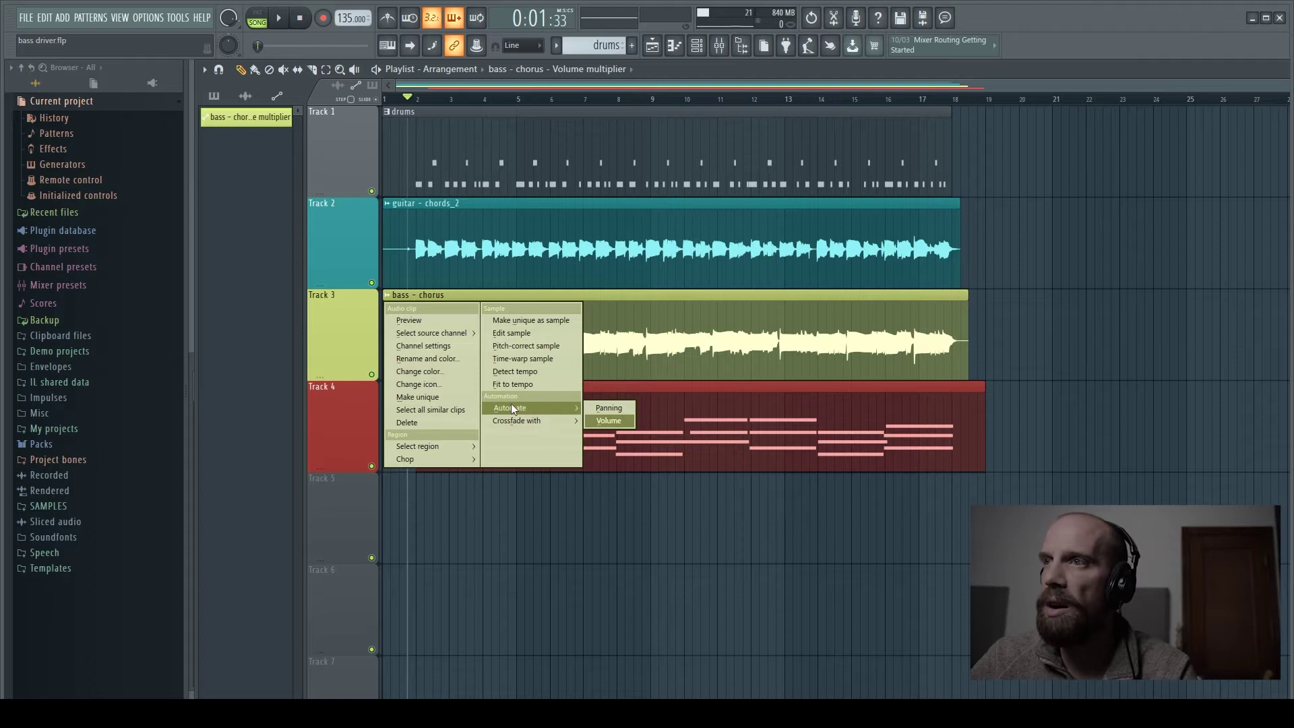
pyautogui.click(602, 419)
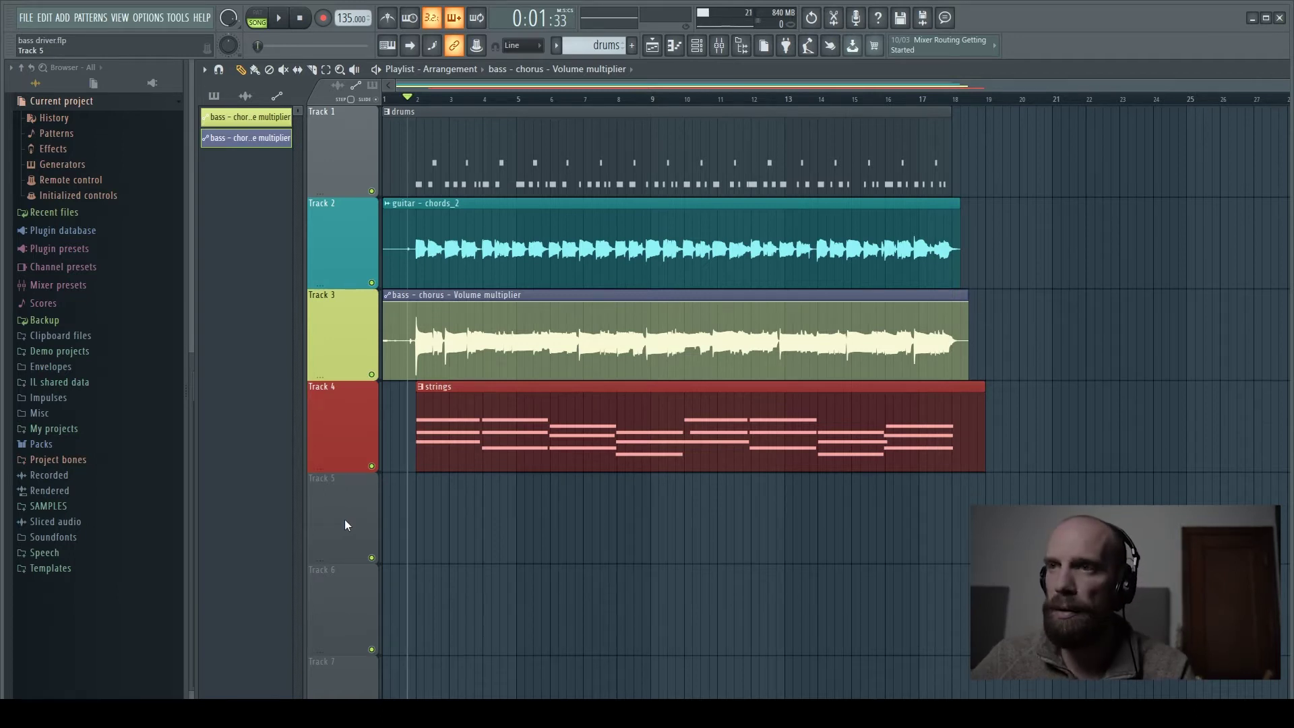
# Move the empty track under bass, place the volume automation on it, and group it with the bass track.
pyautogui.moveTo(345, 519); pyautogui.dragTo(345, 426)
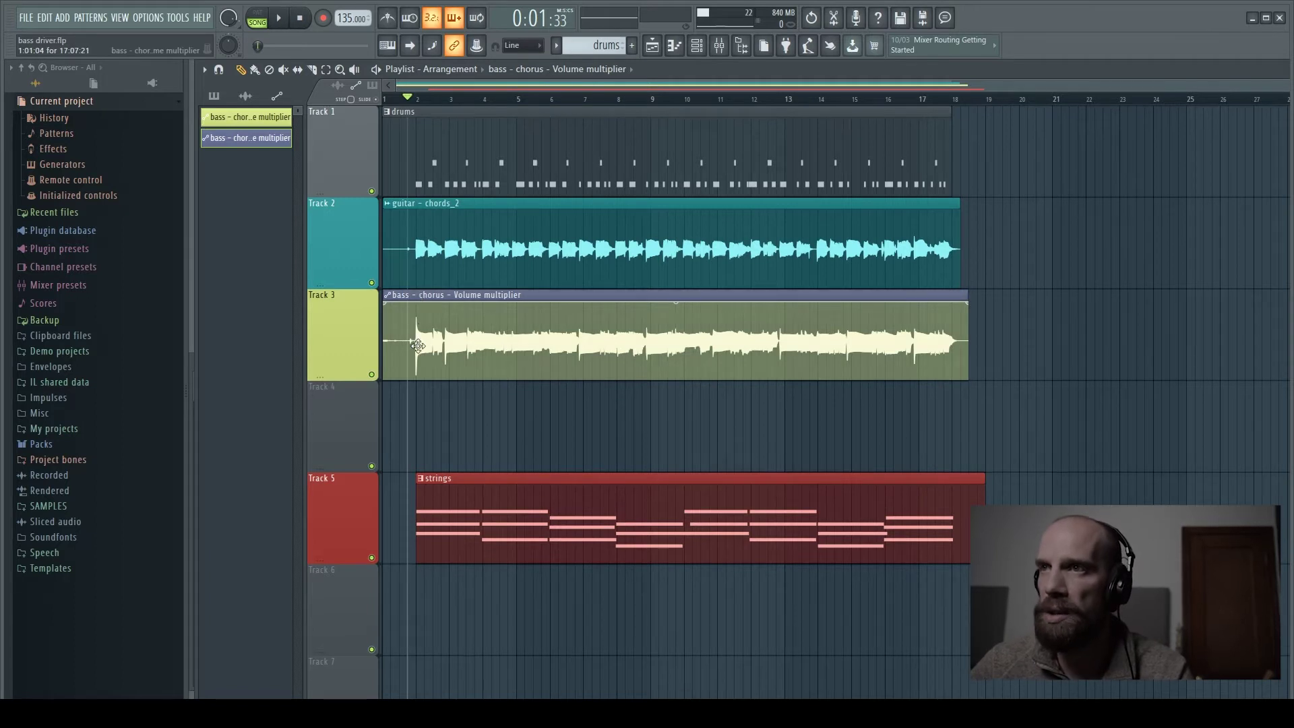
pyautogui.moveTo(418, 383); pyautogui.dragTo(419, 412)
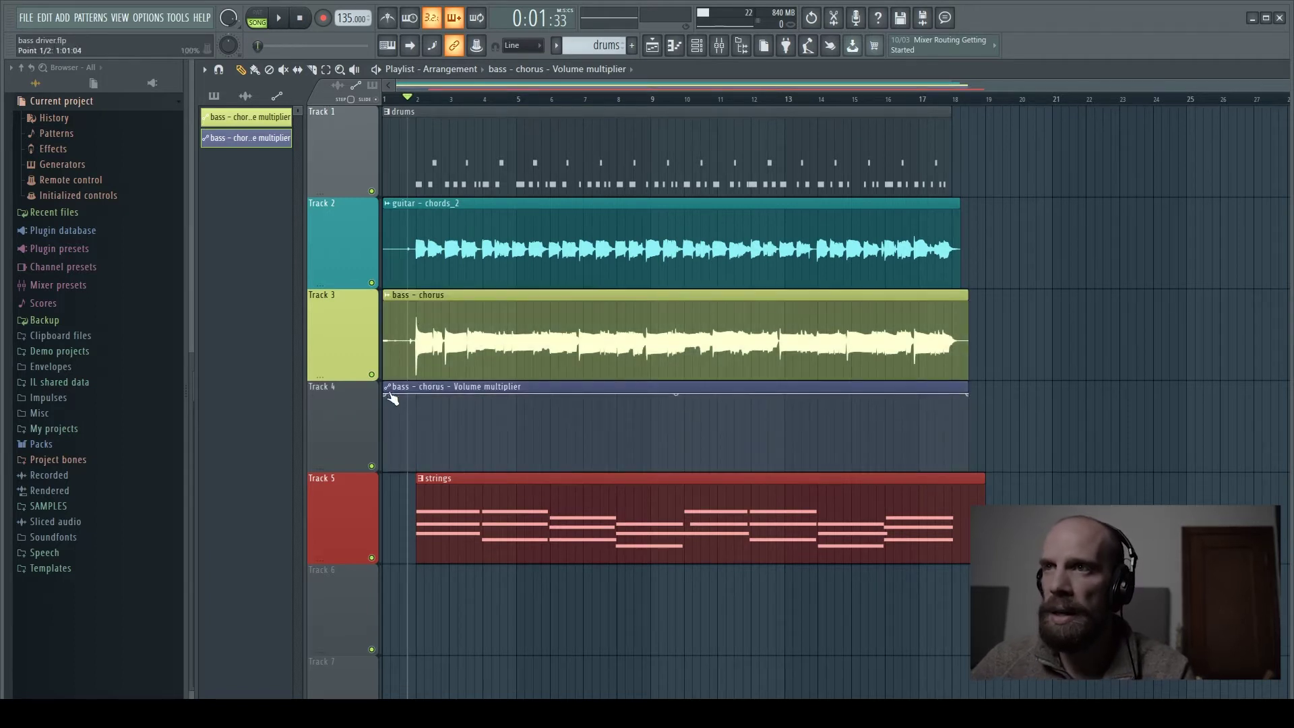
pyautogui.rightClick(337, 391)
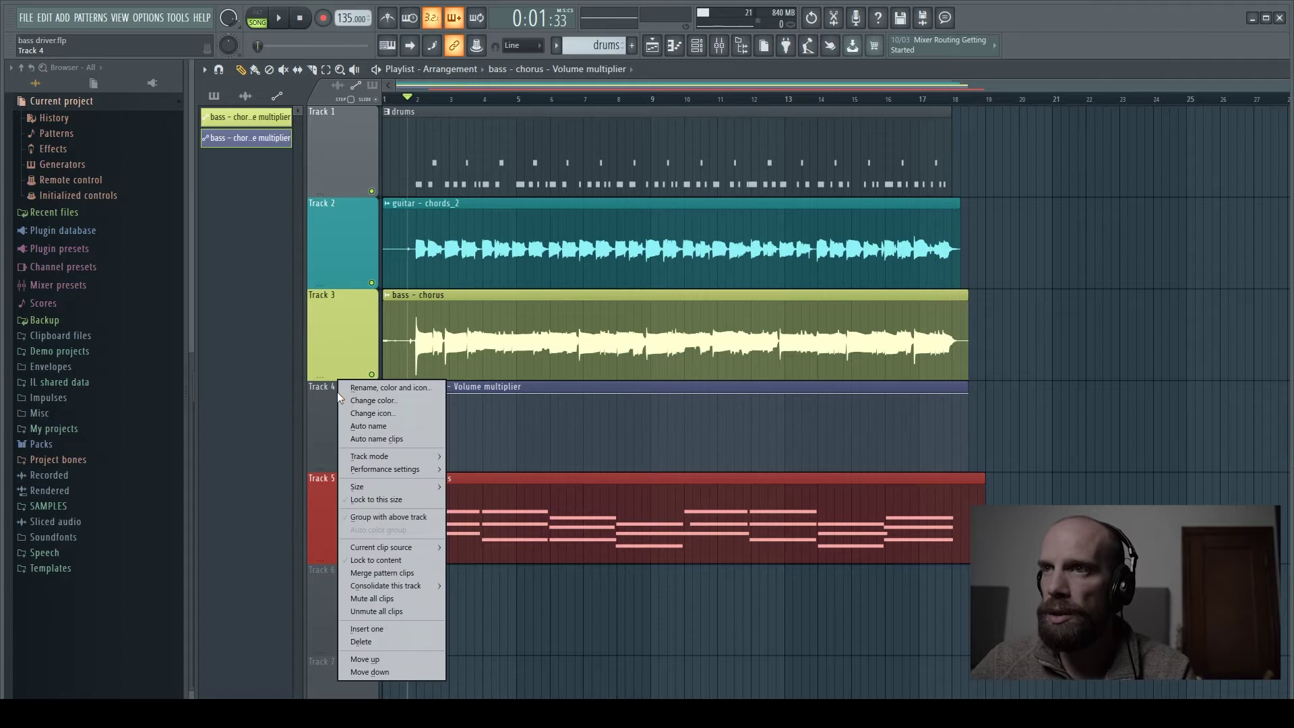
pyautogui.click(374, 517)
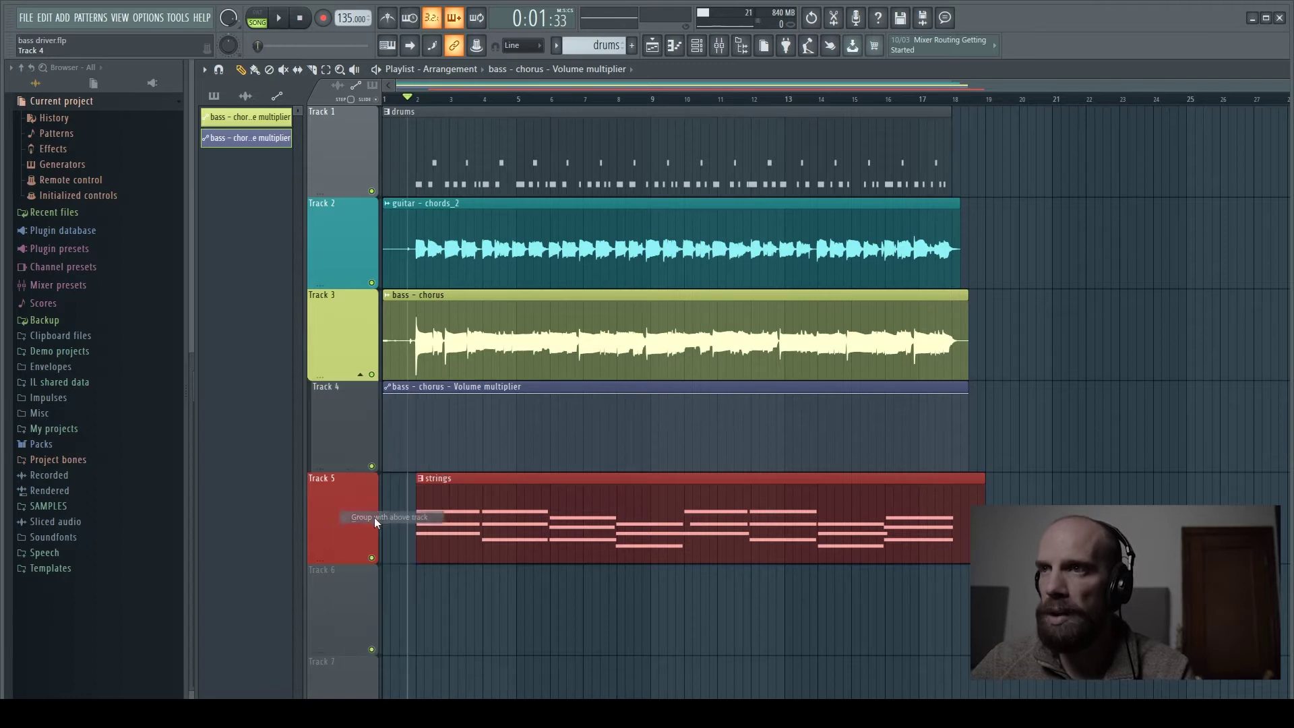
# Rename Track 4 to 'bass' and give it a khaki colour.
pyautogui.rightClick(348, 412)
pyautogui.click(400, 388)
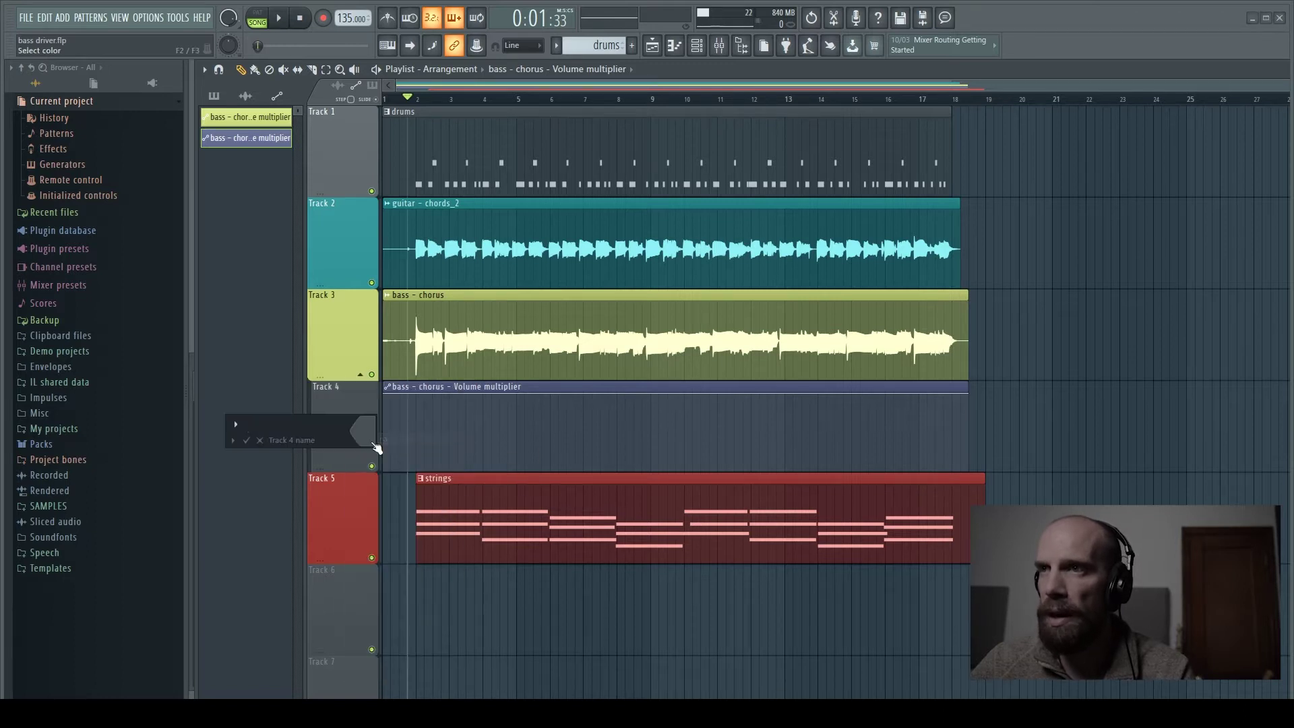
pyautogui.write('bass')
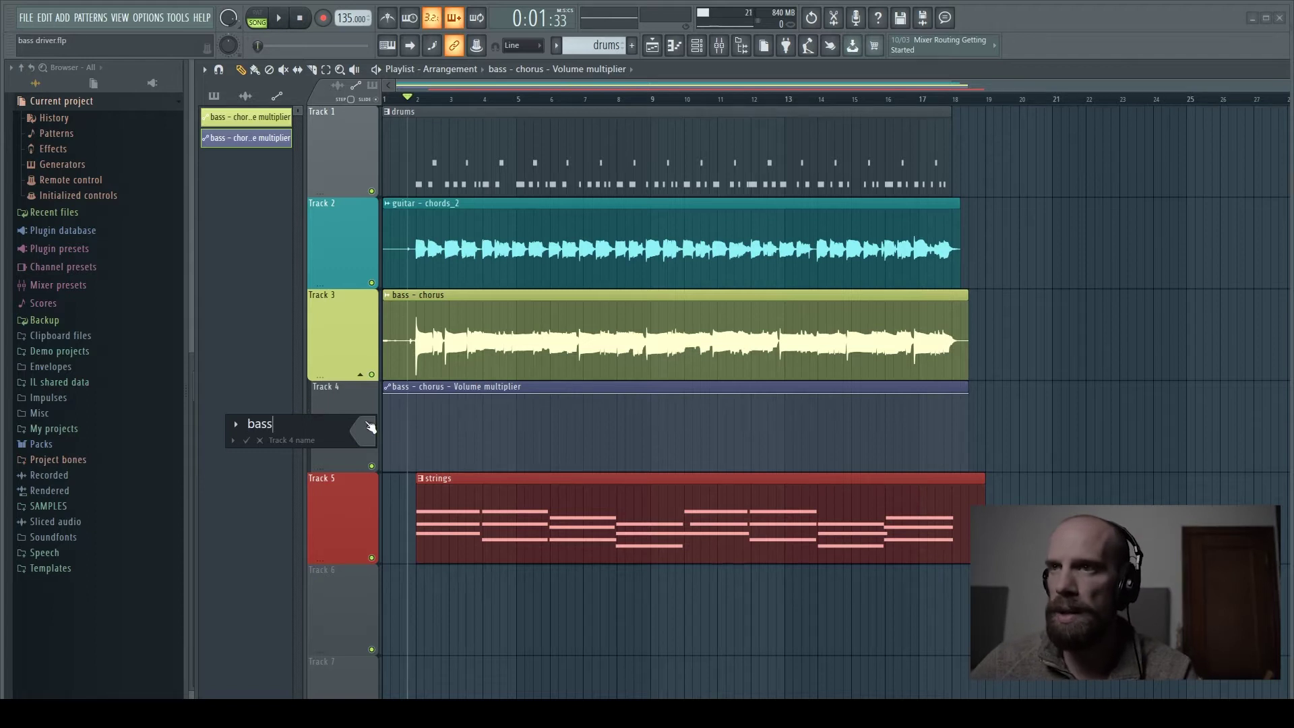
pyautogui.click(371, 432)
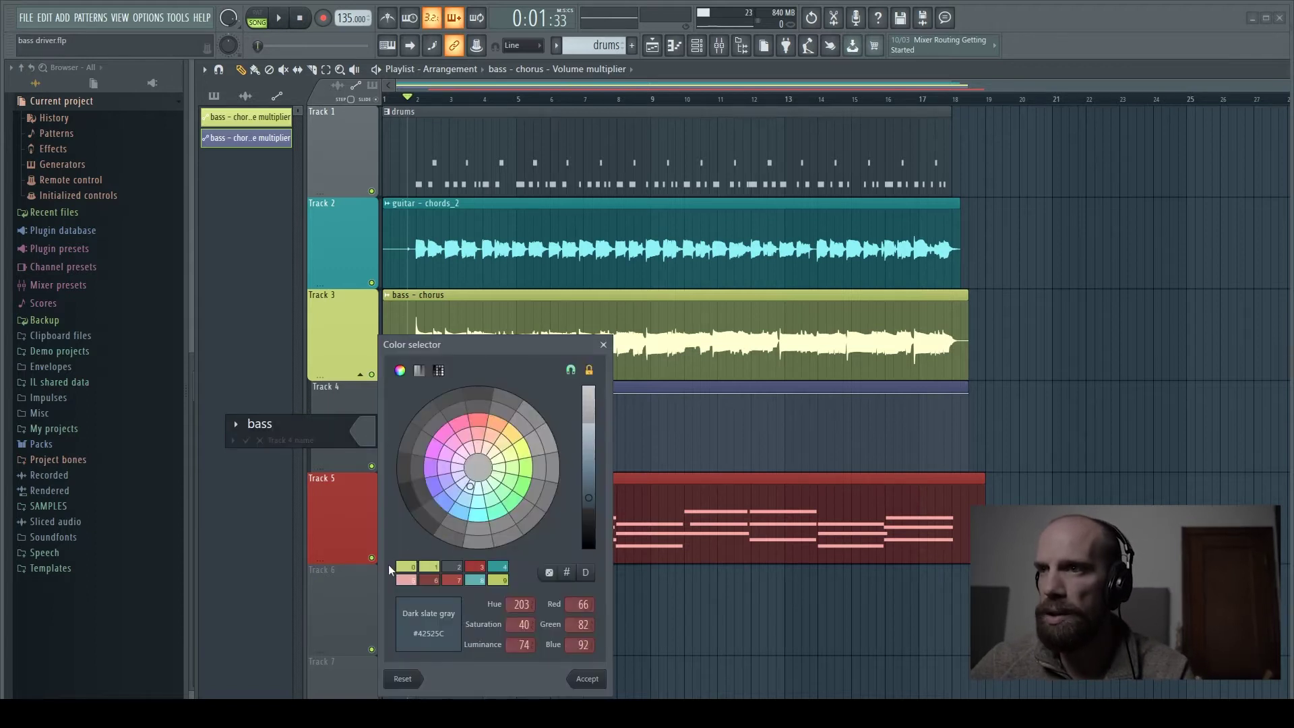
pyautogui.click(409, 568)
pyautogui.click(410, 568)
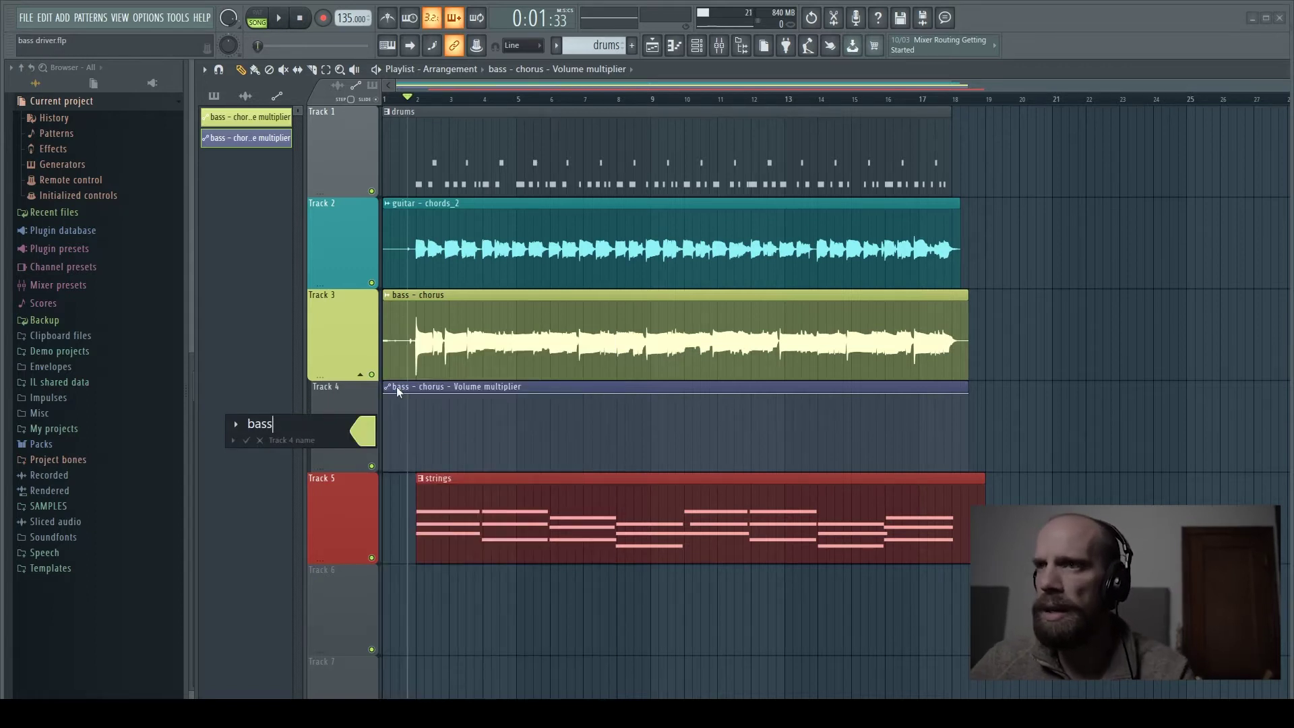
pyautogui.press('Return')
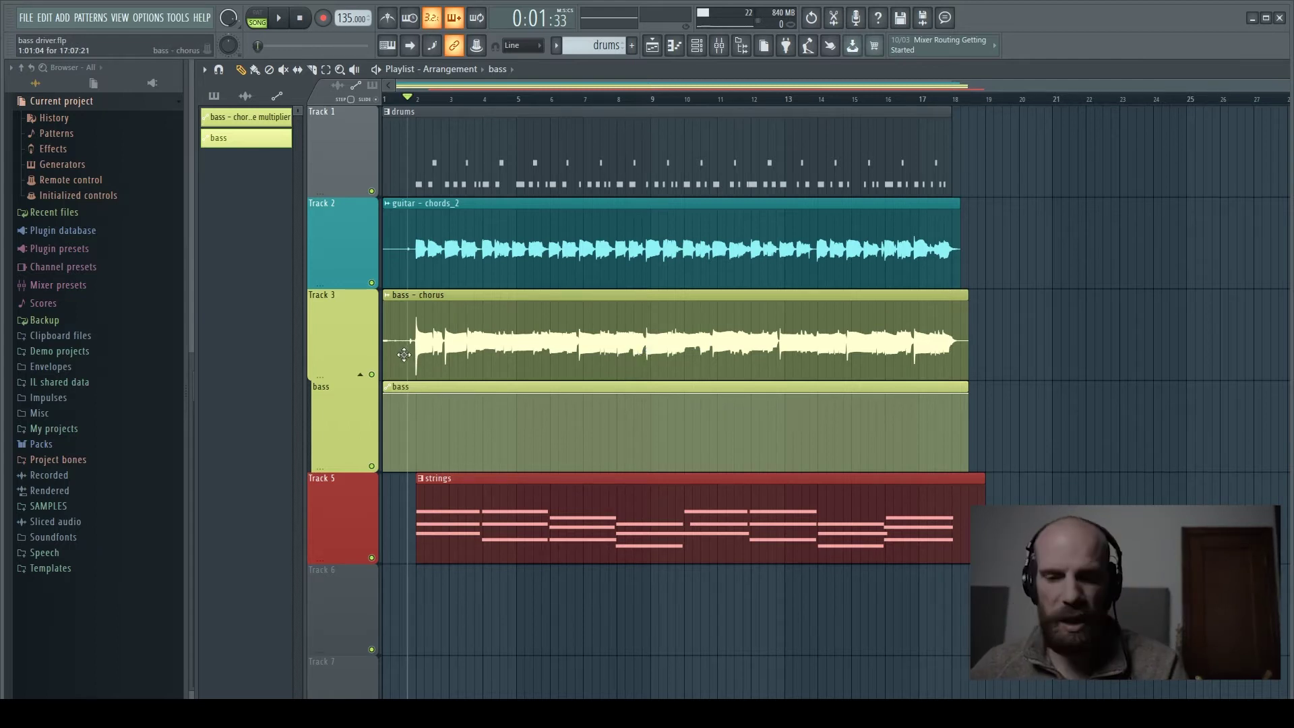
# Zoom in on the first bars and audition the bass clip from its start.
pyautogui.scroll(-2, 404, 354)
pyautogui.scroll(8, 458, 232)
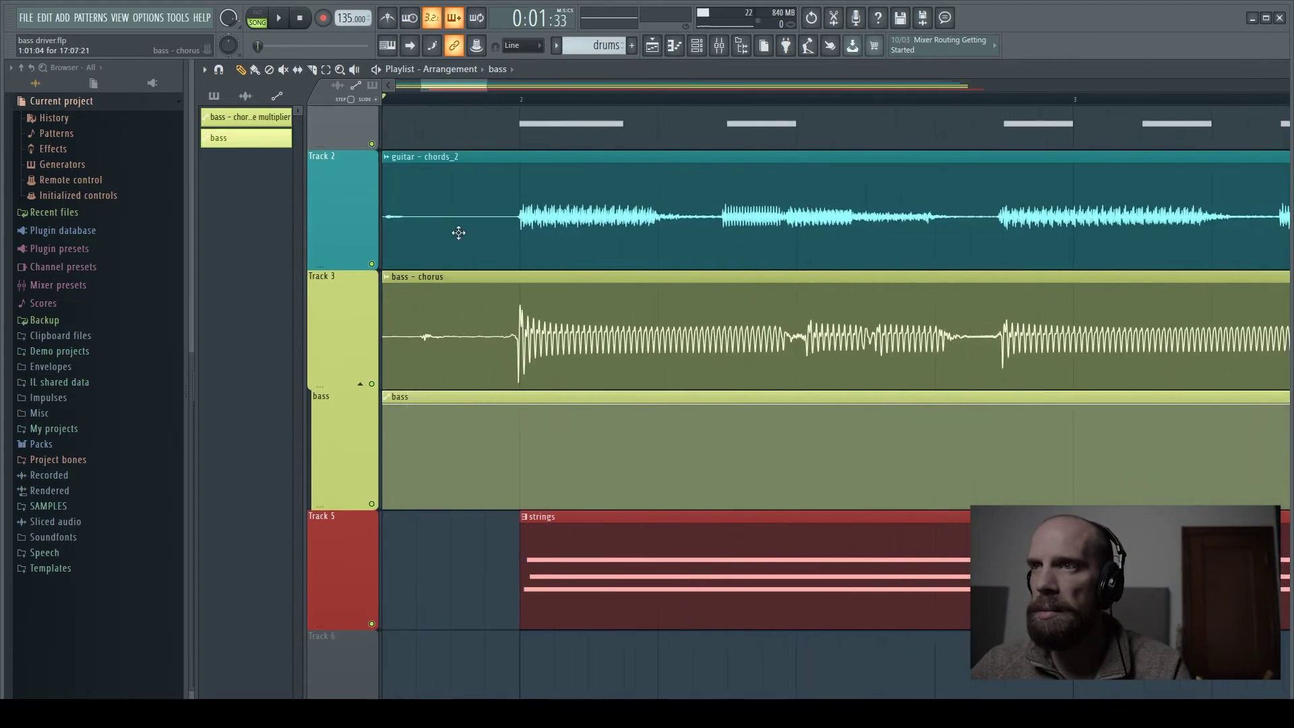
pyautogui.moveTo(493, 87); pyautogui.dragTo(446, 90)
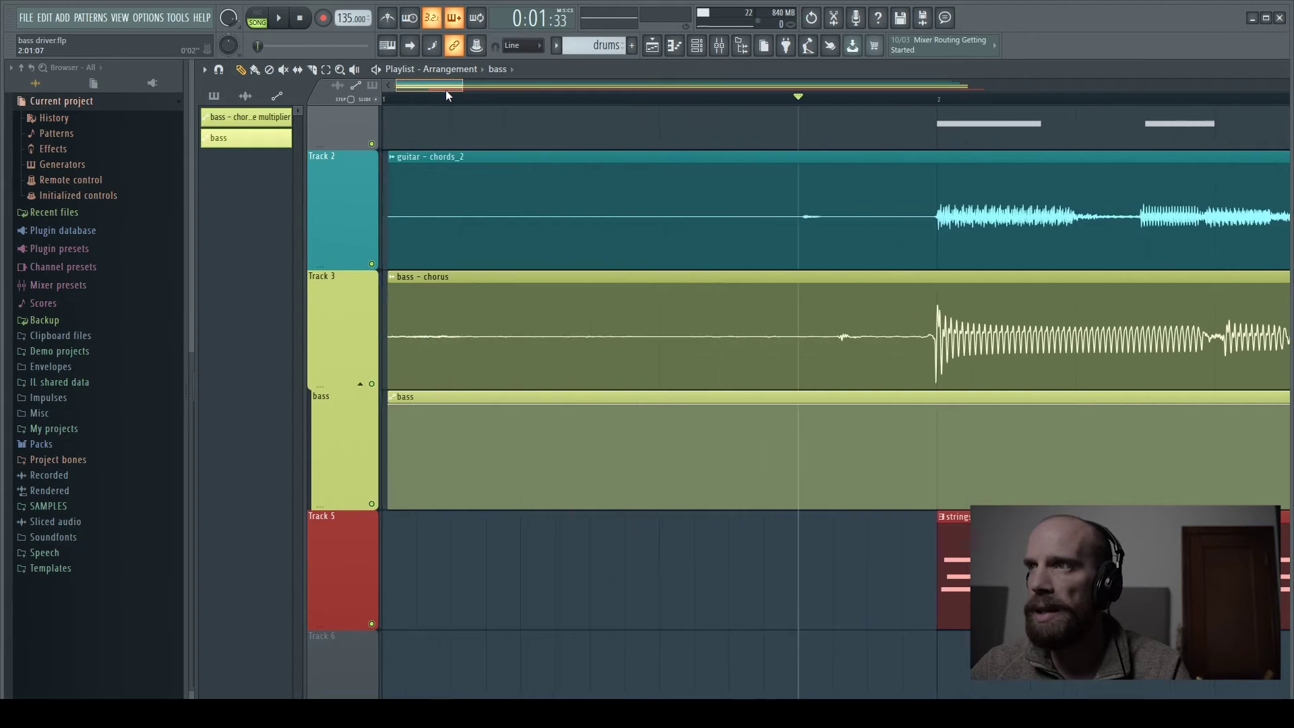
pyautogui.click(393, 336)
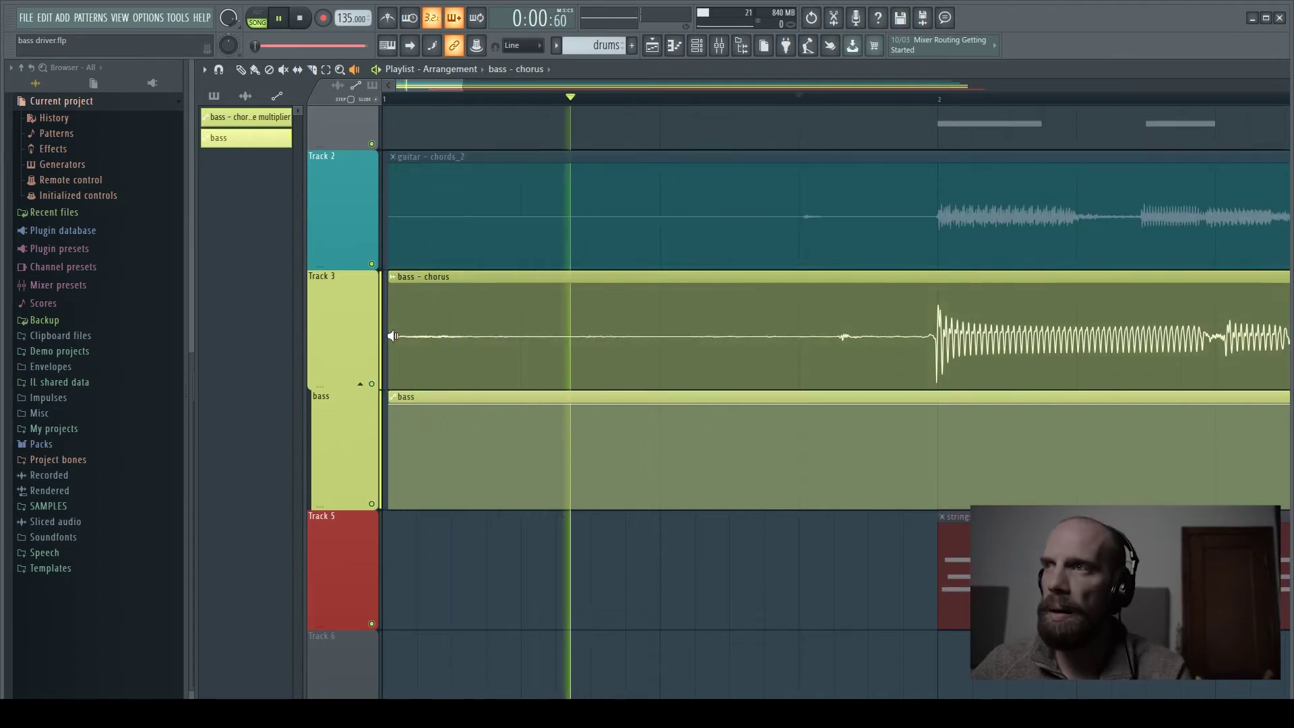
pyautogui.moveTo(393, 336); pyautogui.dragTo(782, 409)
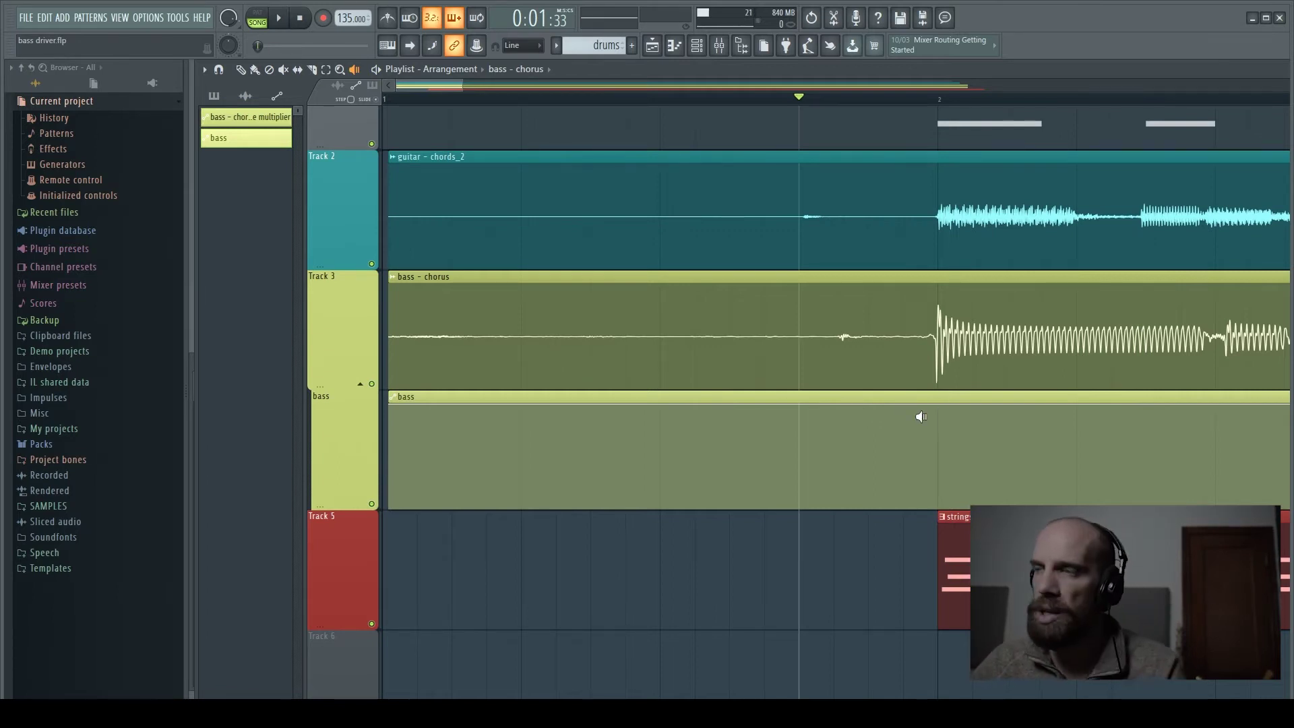
# Add a bass automation point at bar 2 and adjust the point options.
pyautogui.rightClick(395, 408)
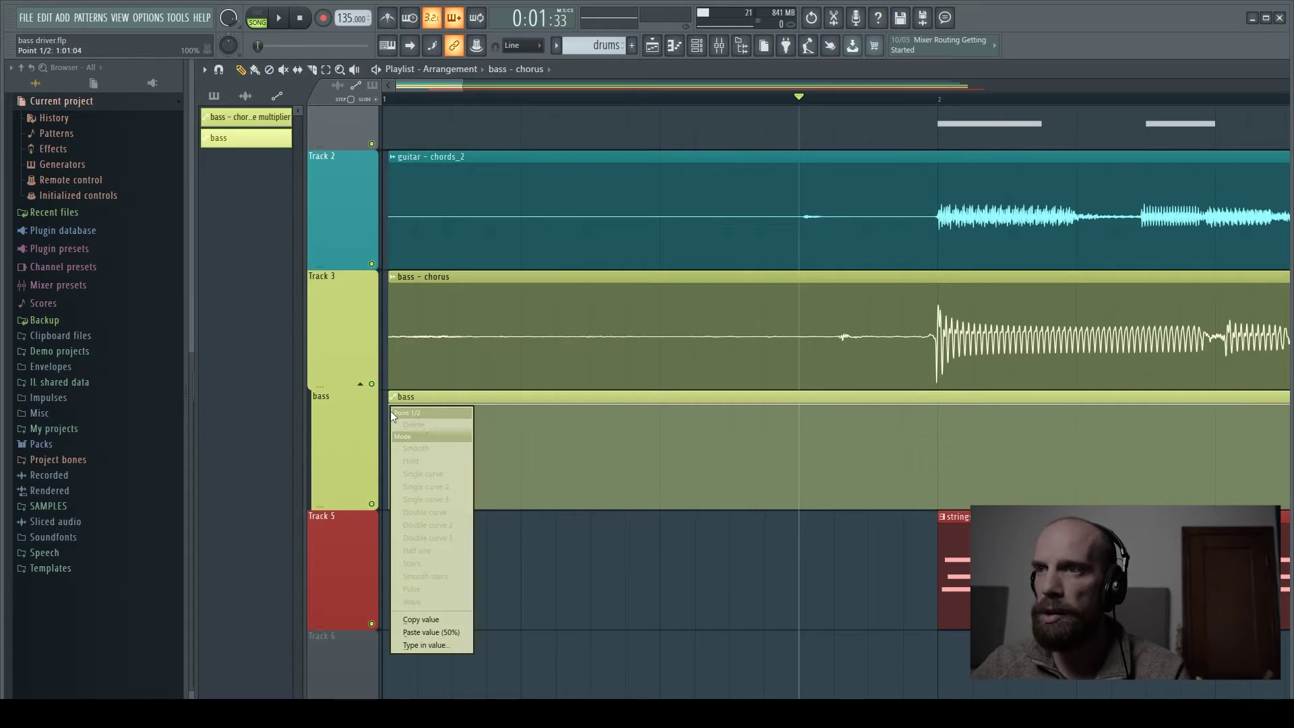
pyautogui.click(419, 632)
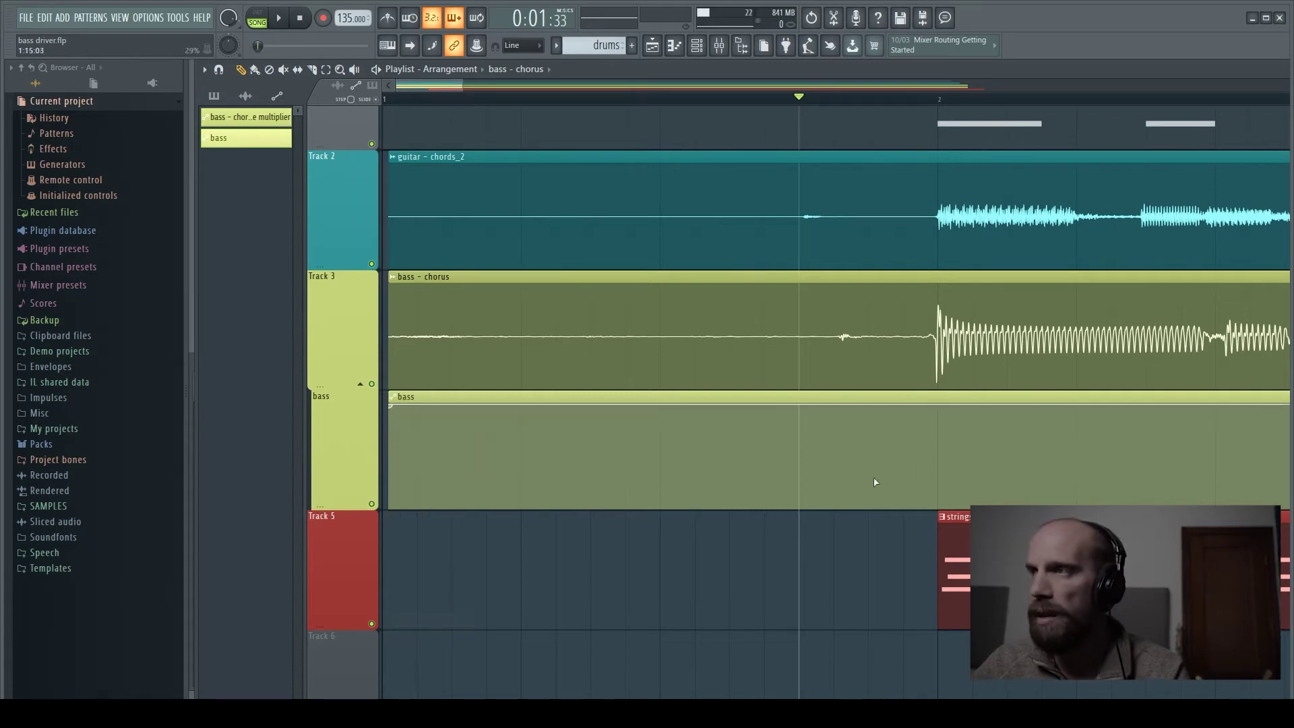
pyautogui.click(940, 406)
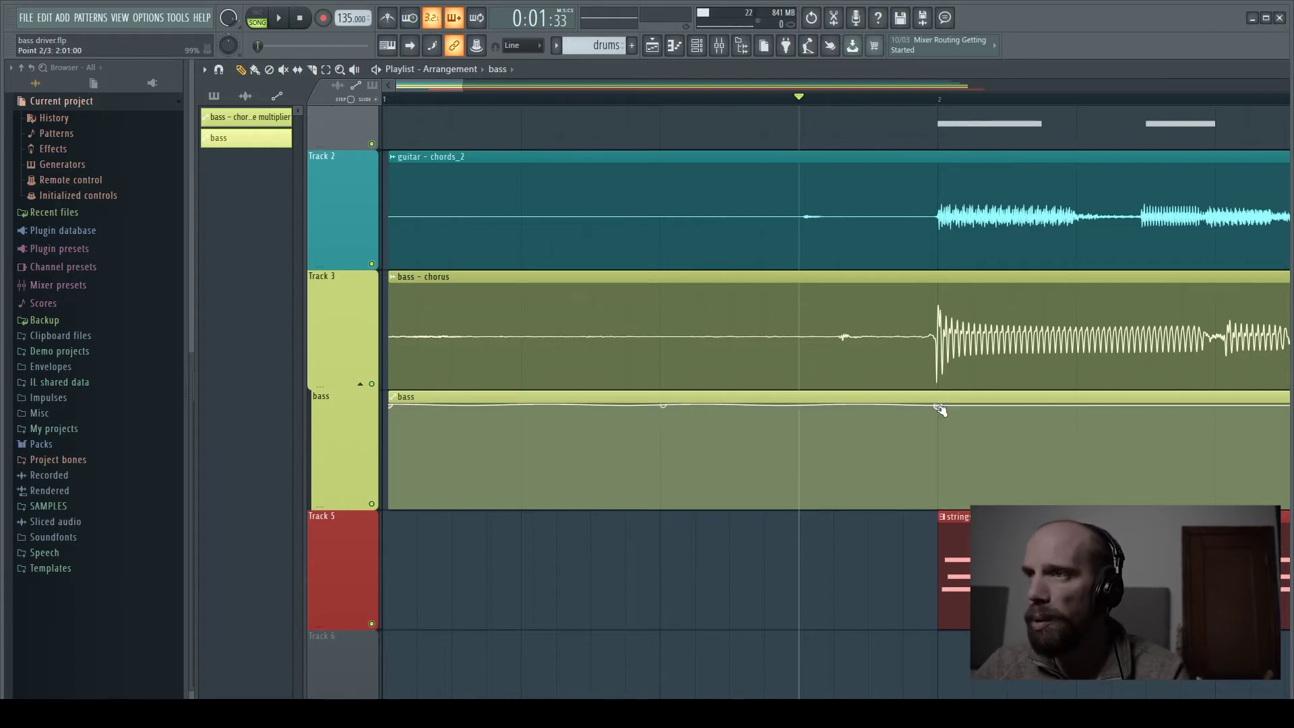
pyautogui.rightClick(939, 406)
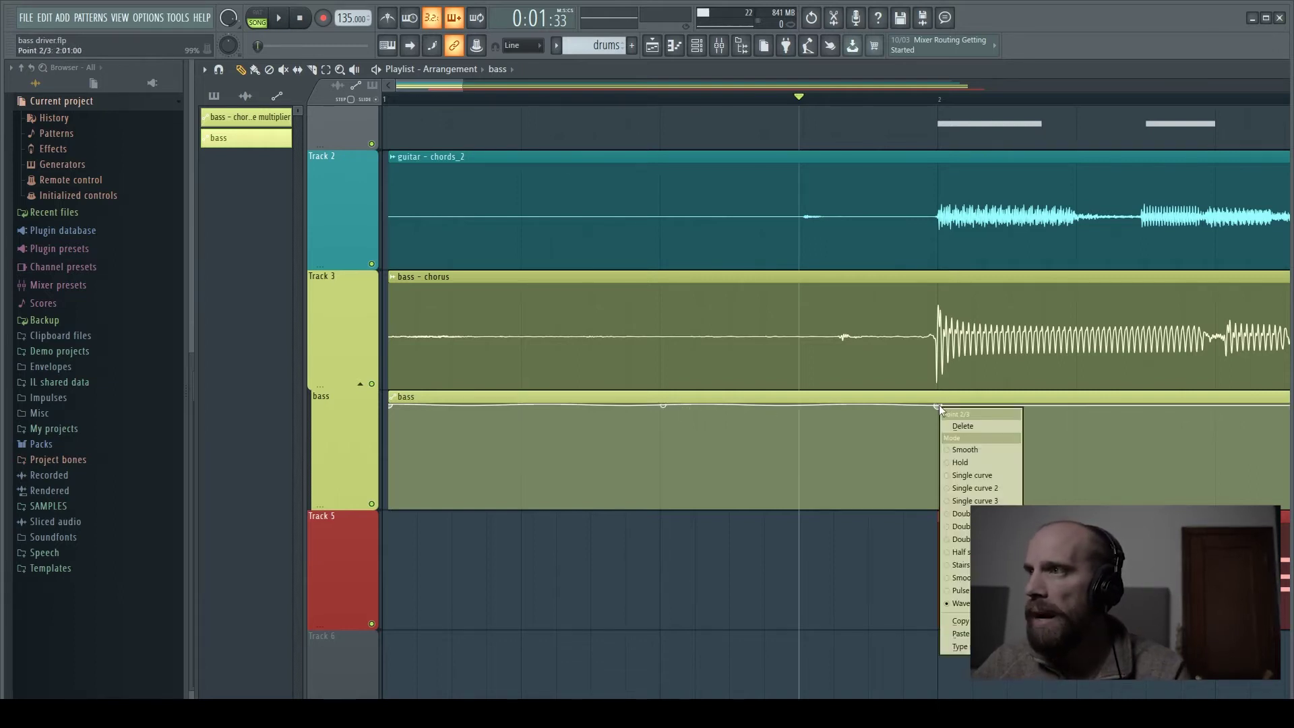
pyautogui.click(953, 450)
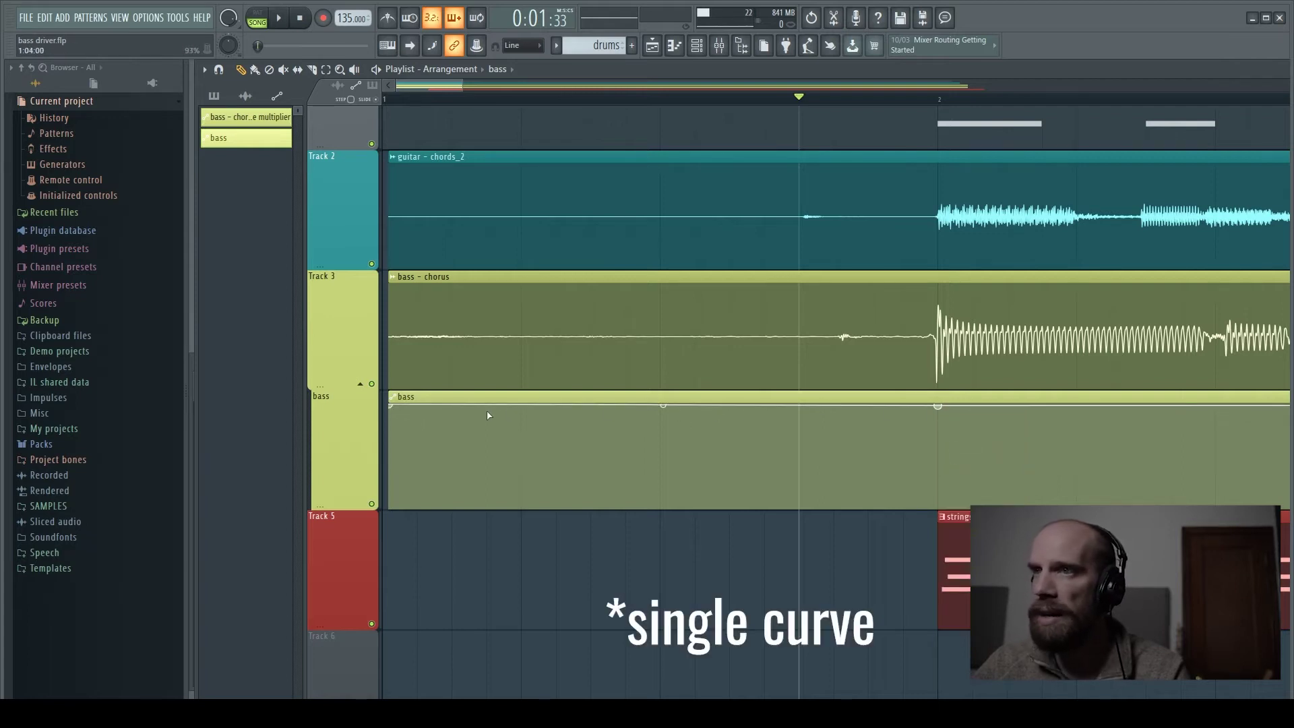
pyautogui.rightClick(939, 407)
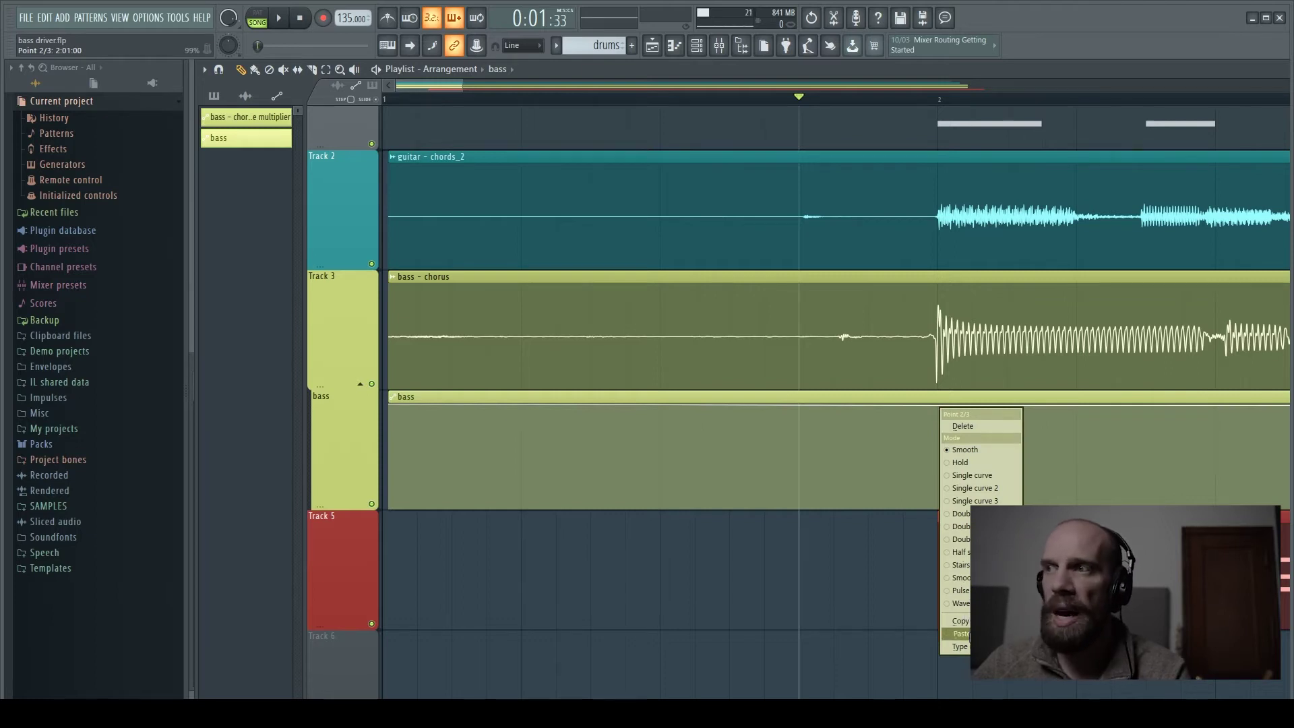
pyautogui.click(960, 634)
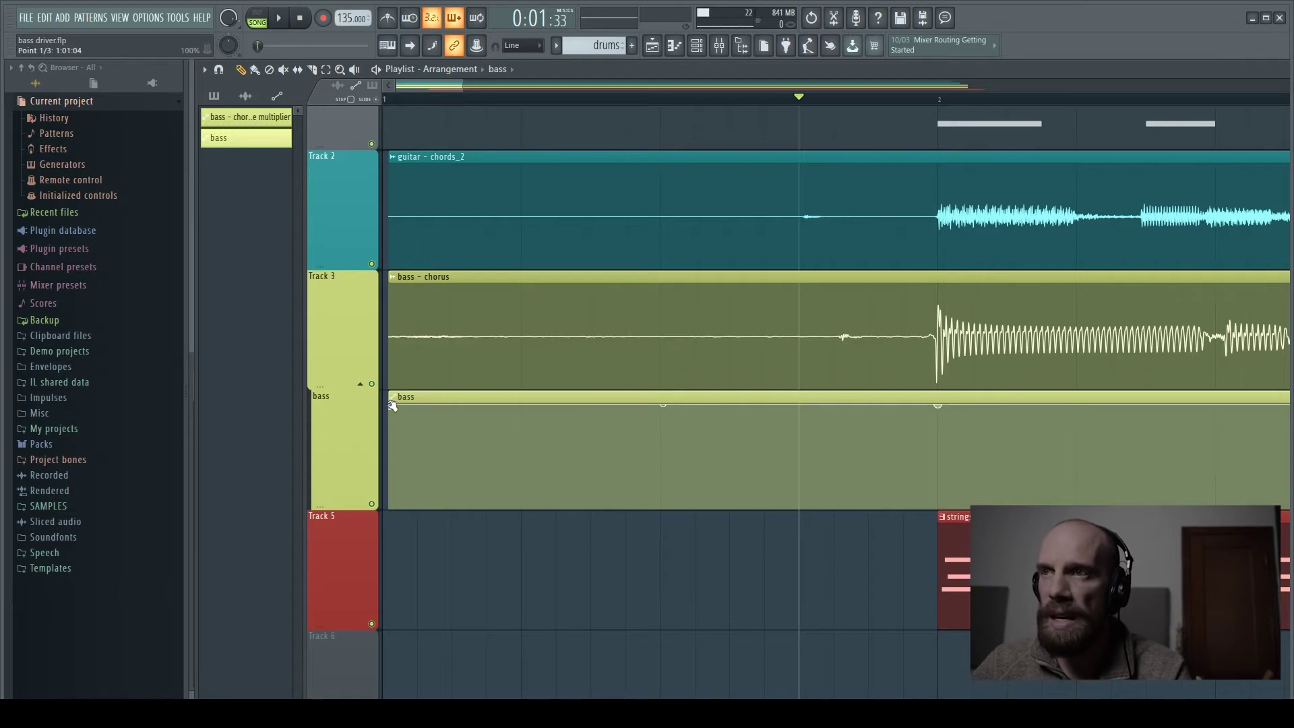
# Drop the first point to silence and straighten the ramp up to bar 2.
pyautogui.moveTo(392, 405); pyautogui.dragTo(391, 507)
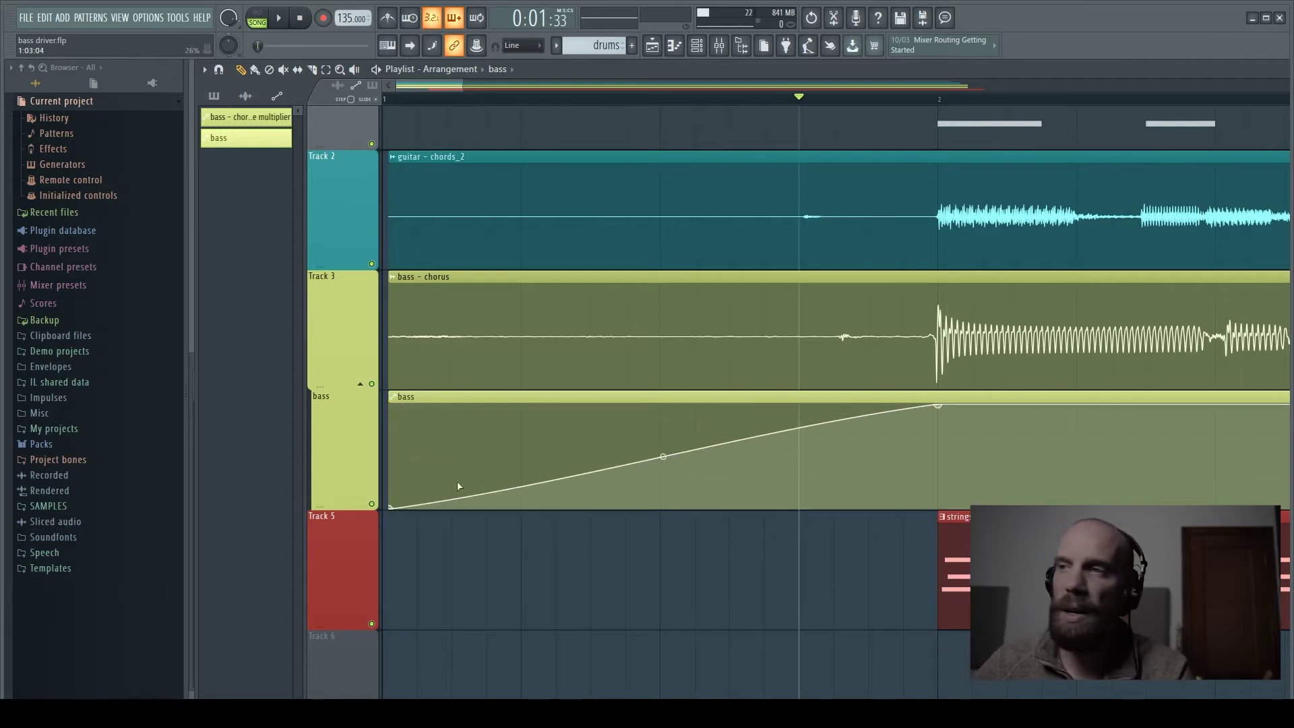
pyautogui.moveTo(663, 457); pyautogui.dragTo(663, 457)
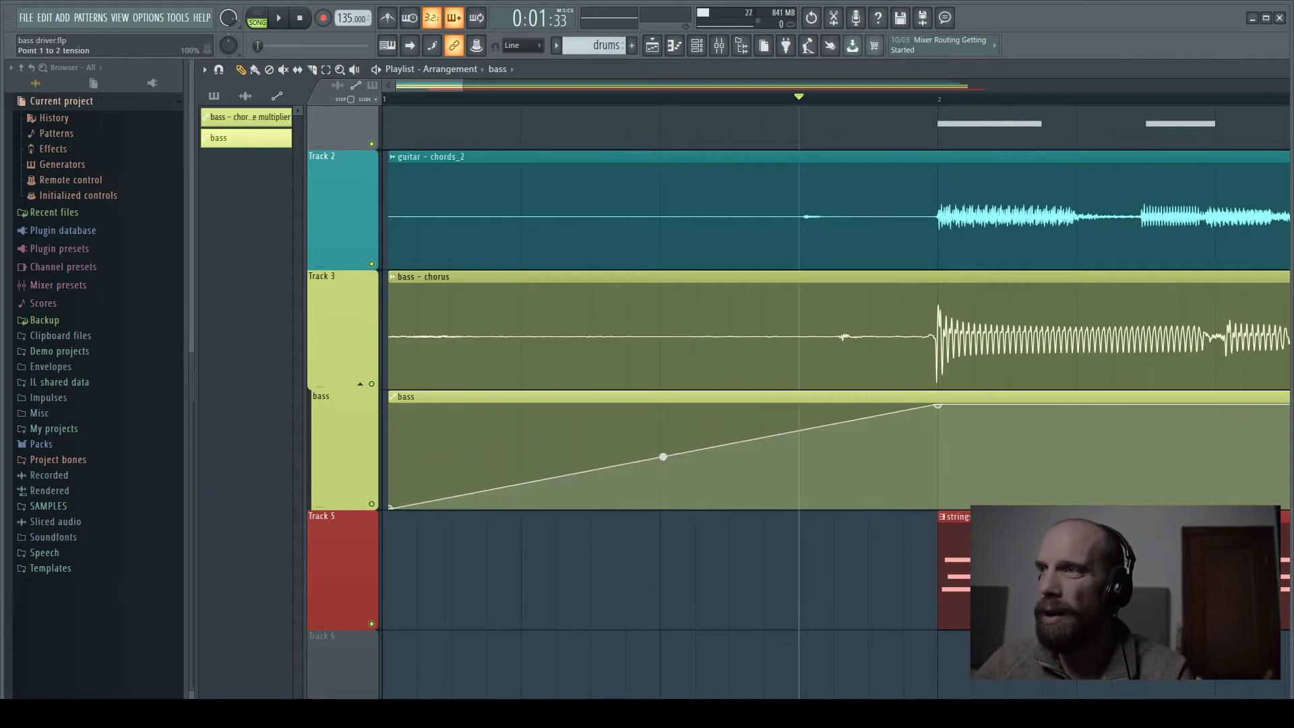
pyautogui.rightClick(939, 406)
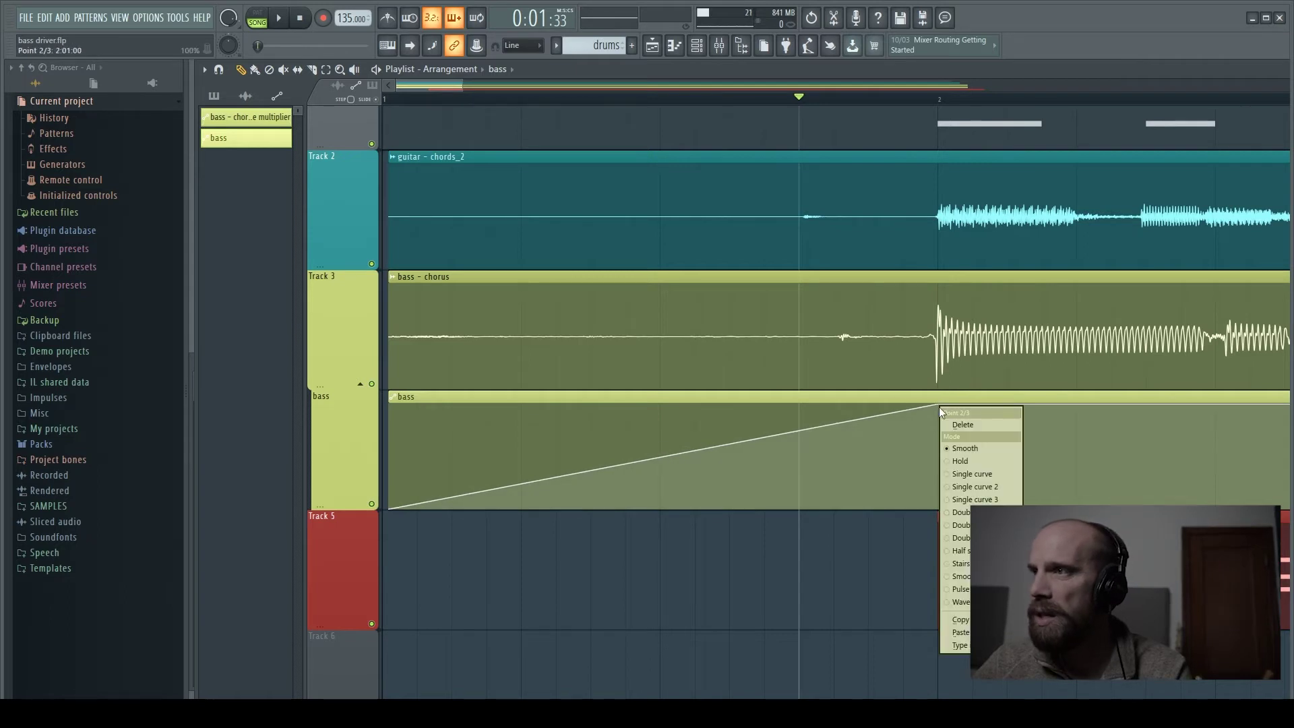
# Bend the bass ramp into a steep single curve, then compare the chorus with and without automation.
pyautogui.click(948, 472)
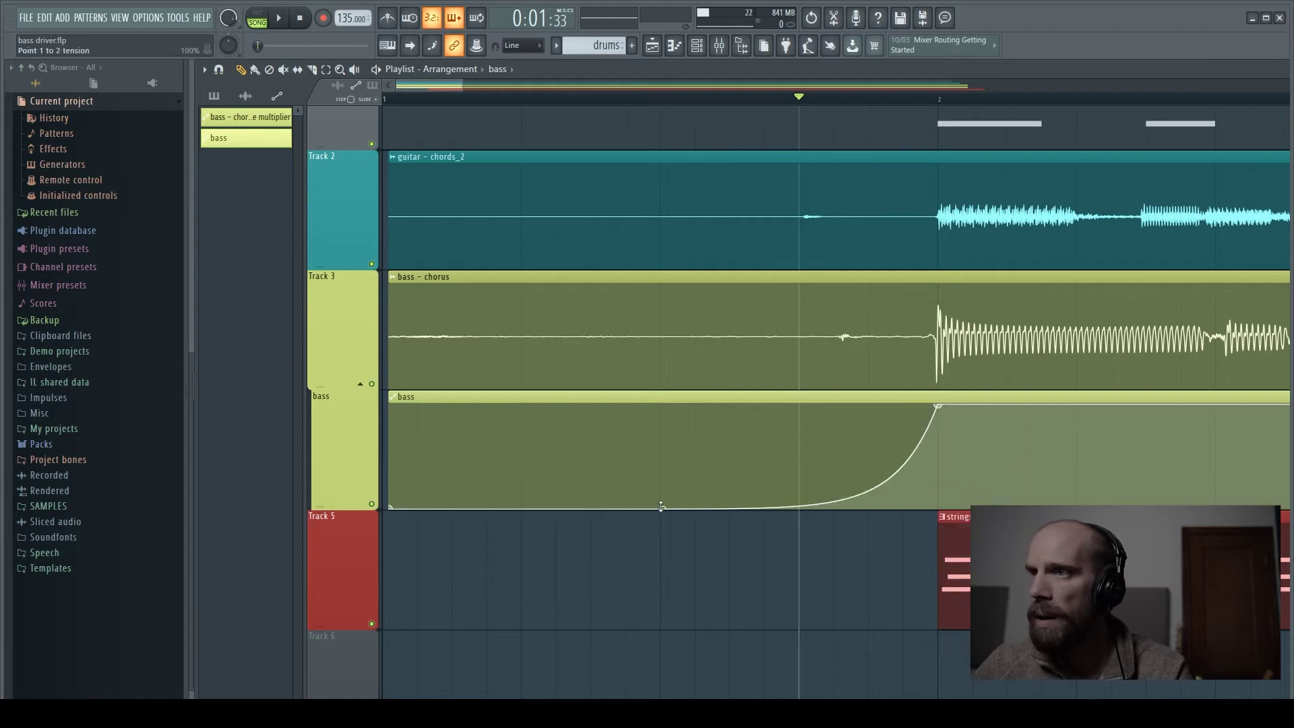
pyautogui.moveTo(663, 508)
pyautogui.mouseDown()
pyautogui.moveTo(677, 425)
pyautogui.moveTo(663, 522)
pyautogui.mouseUp()
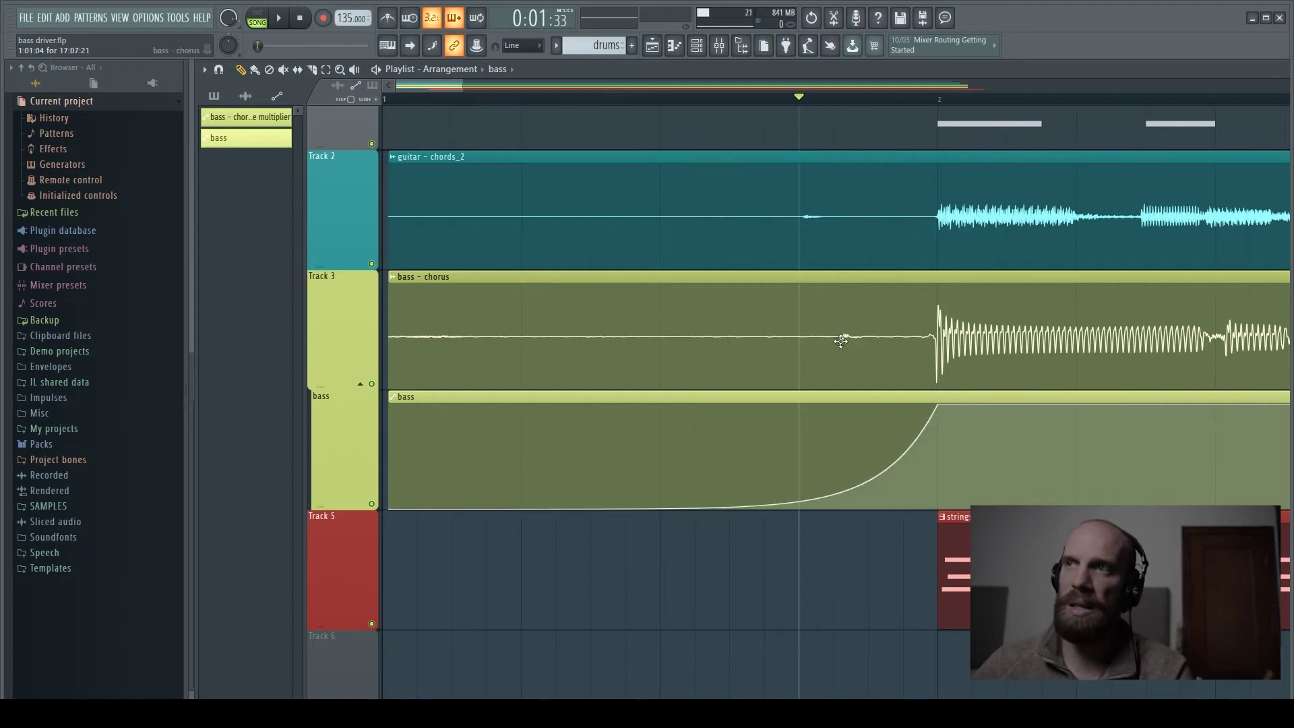
pyautogui.click(371, 505)
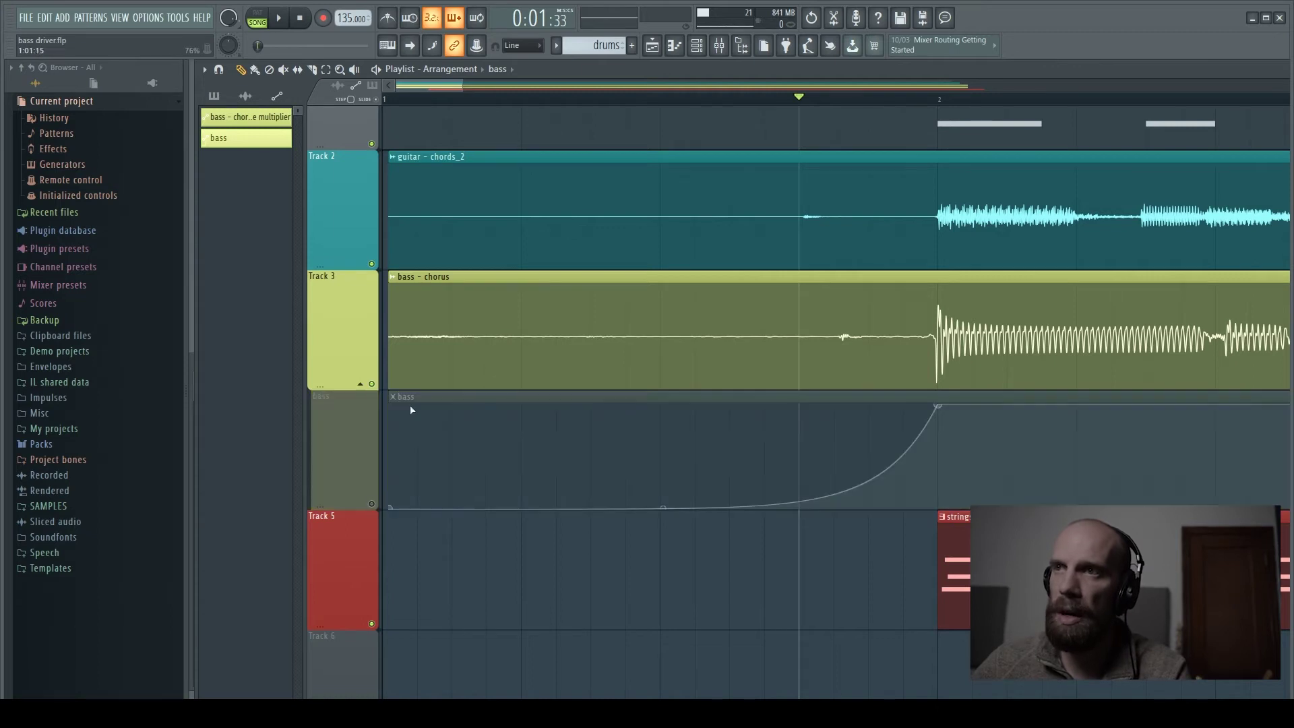
pyautogui.click(394, 333)
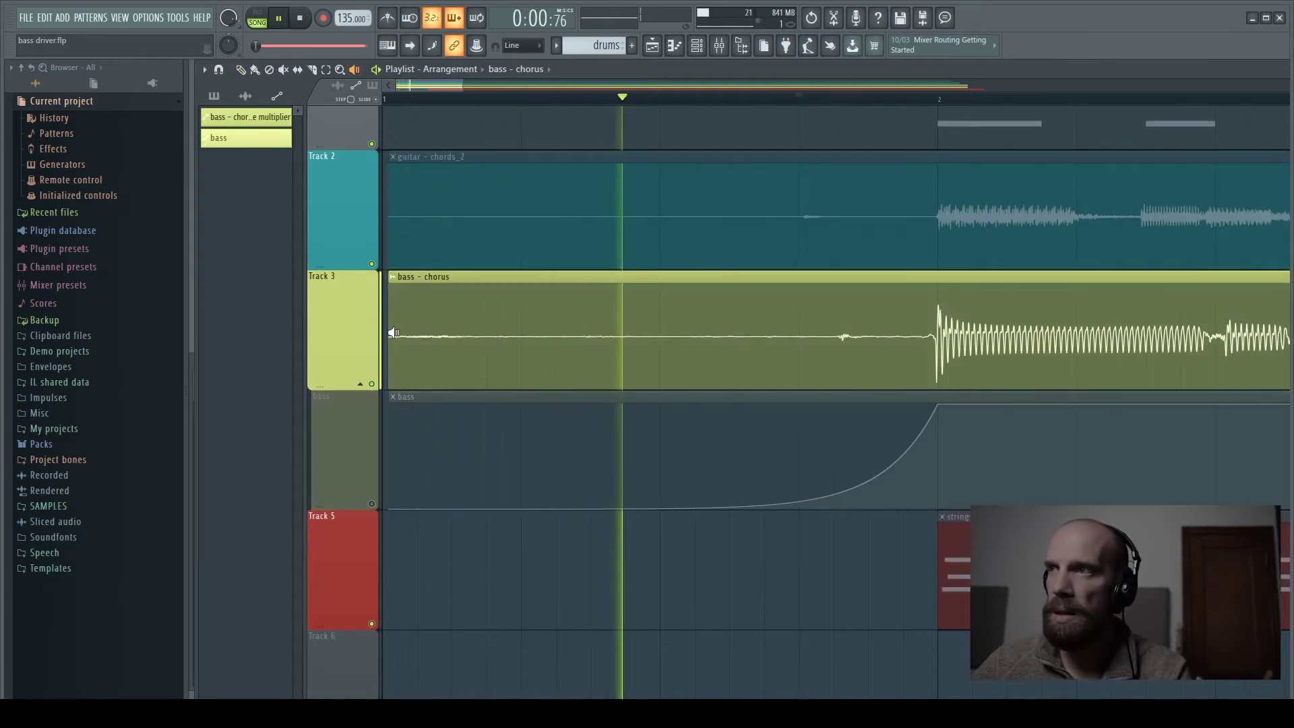
pyautogui.click(372, 504)
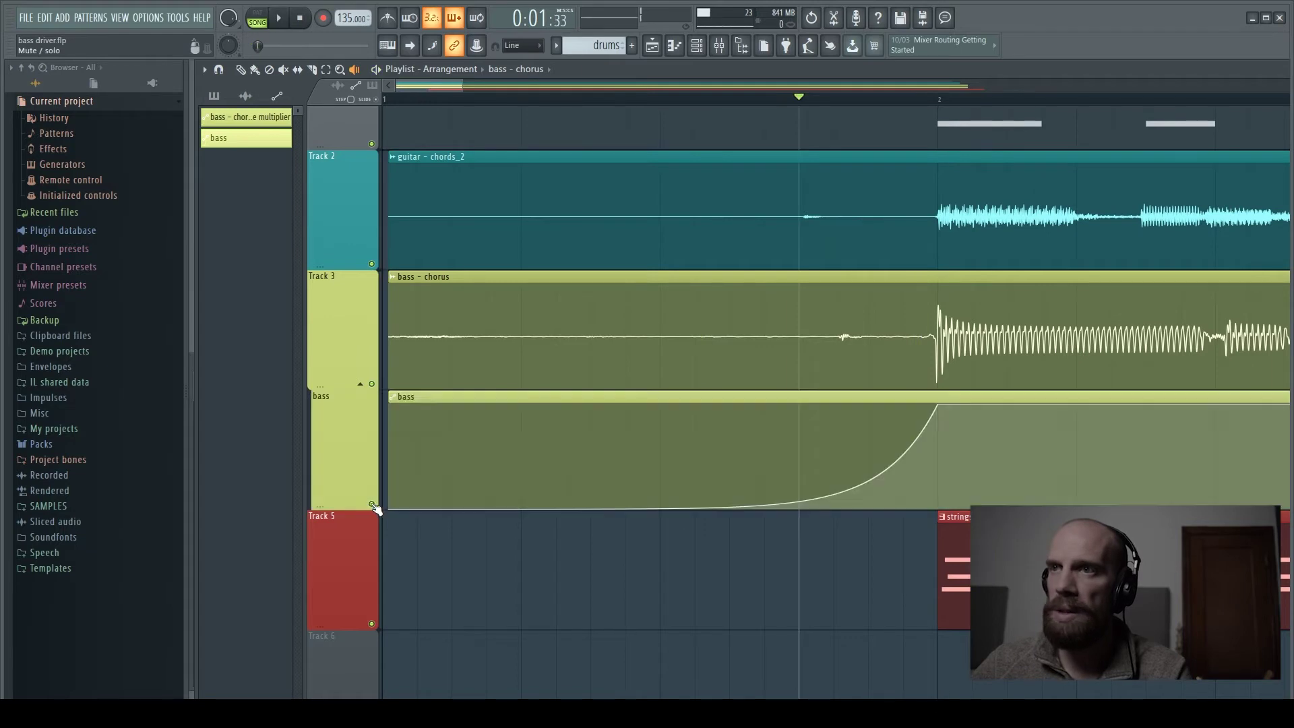
pyautogui.click(394, 326)
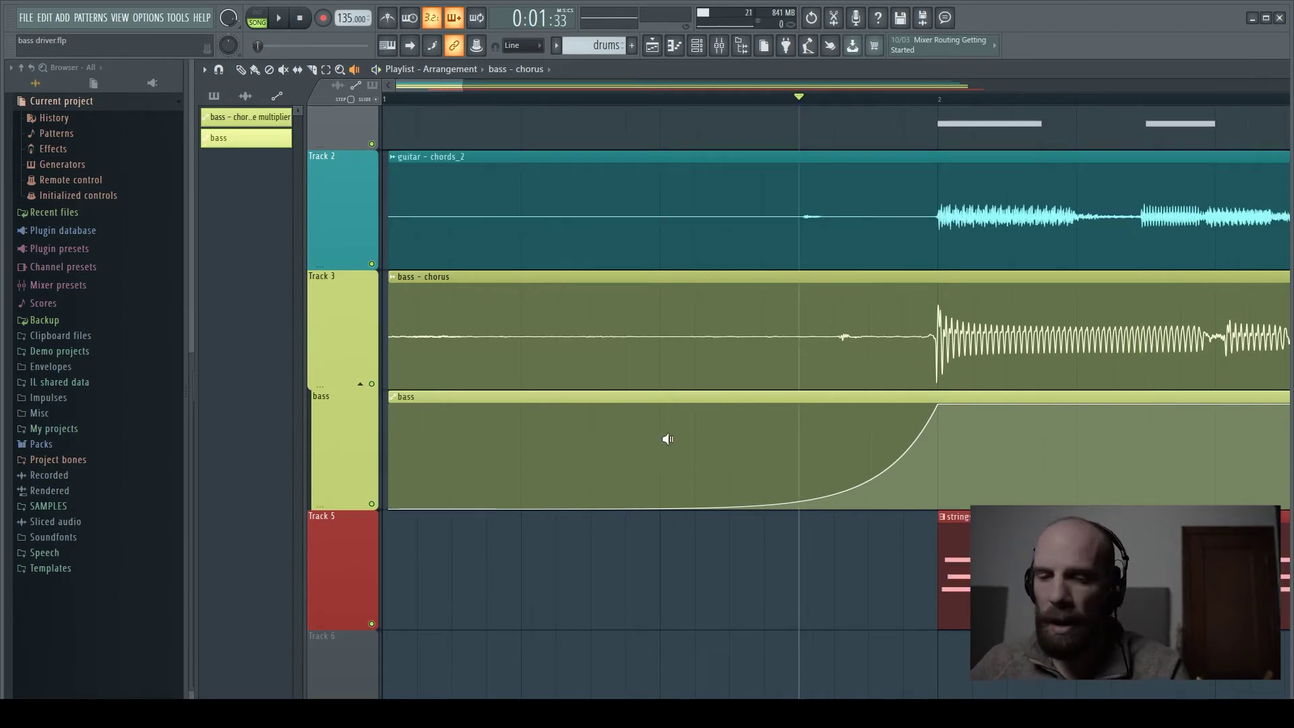
pyautogui.scroll(-5, 694, 420)
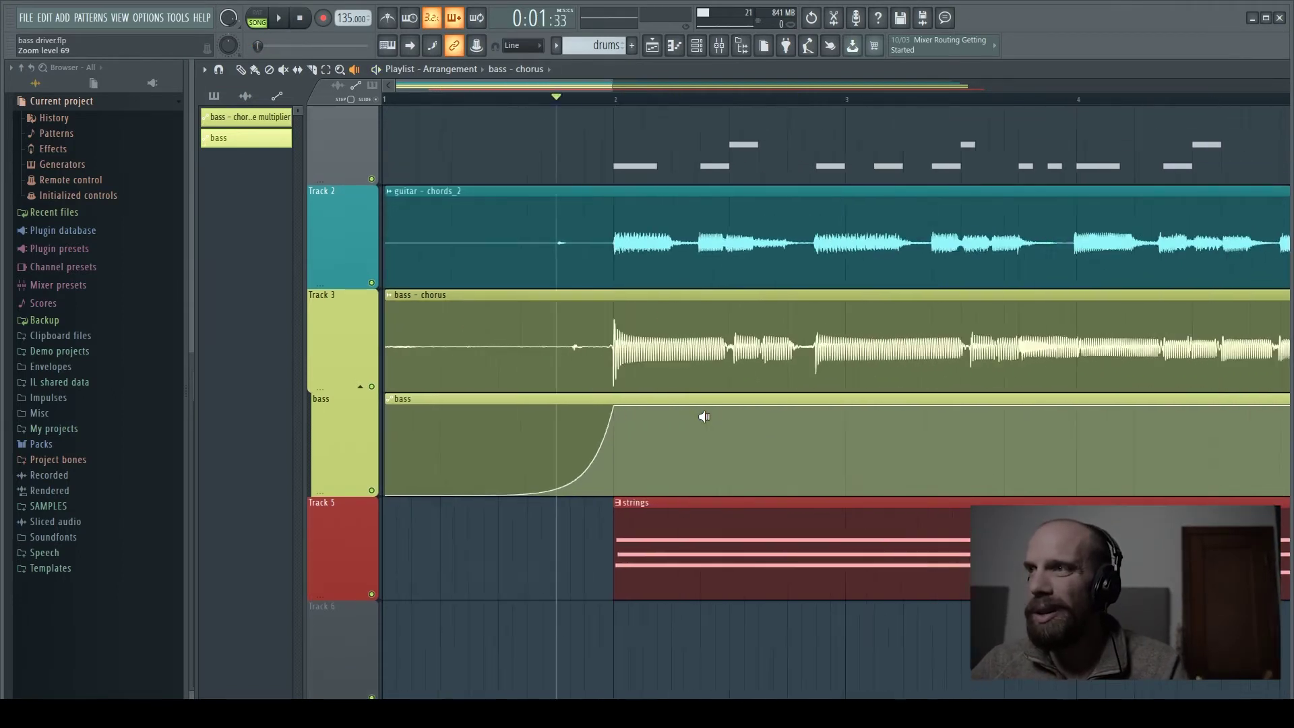
# Add a Pulse-shaped point at bar 9 on the bass automation and shape the pulses.
pyautogui.scroll(-3, 703, 414)
pyautogui.scroll(-3, 703, 412)
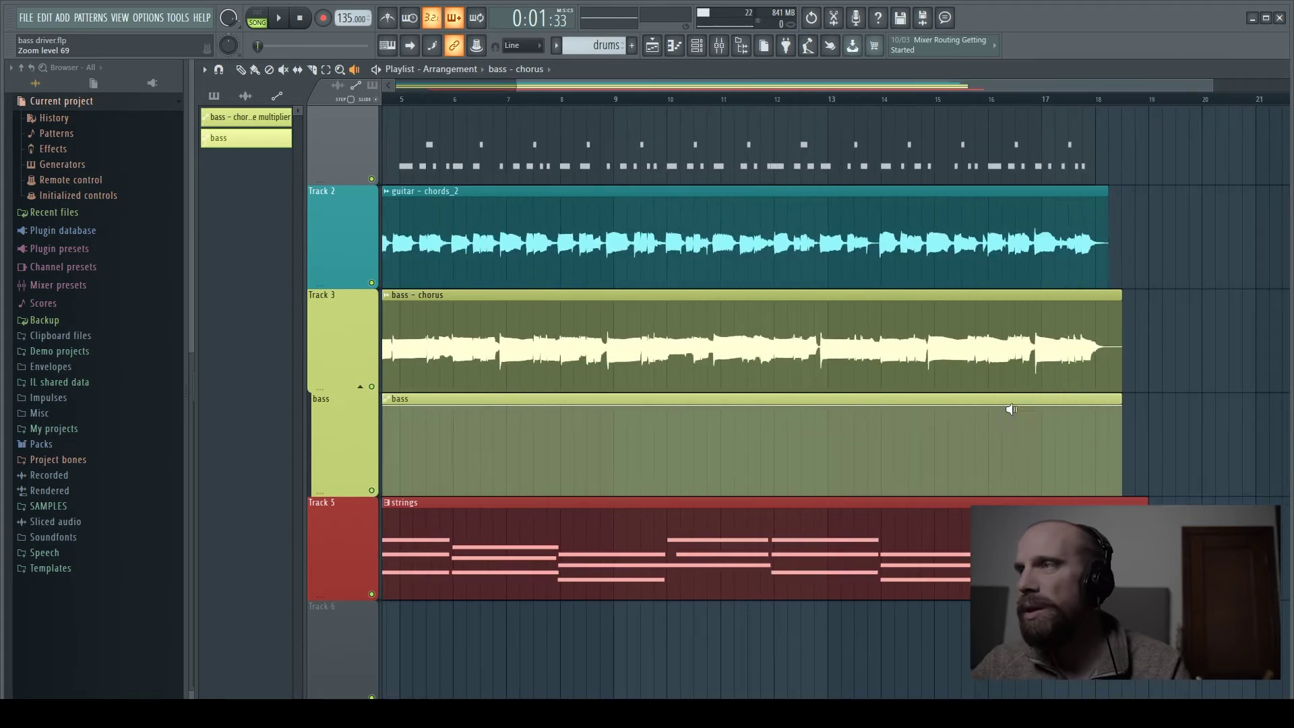
pyautogui.scroll(5, 534, 408)
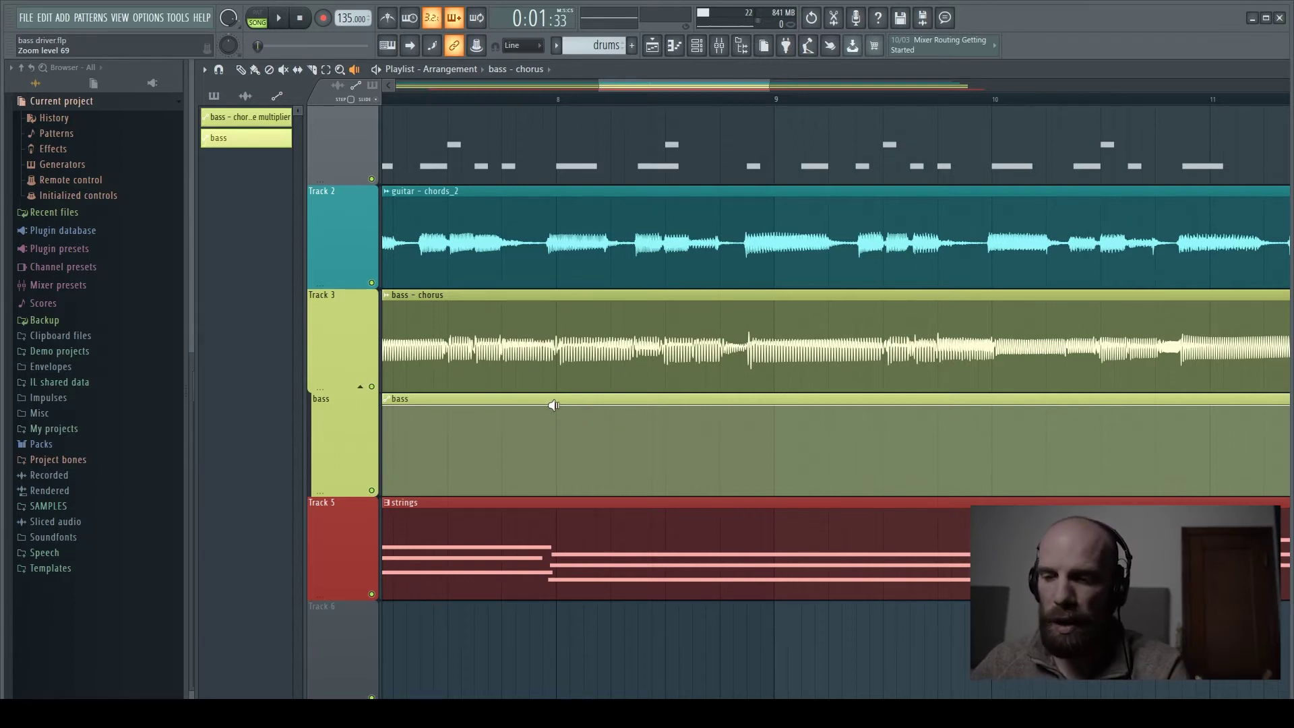
pyautogui.press('p')
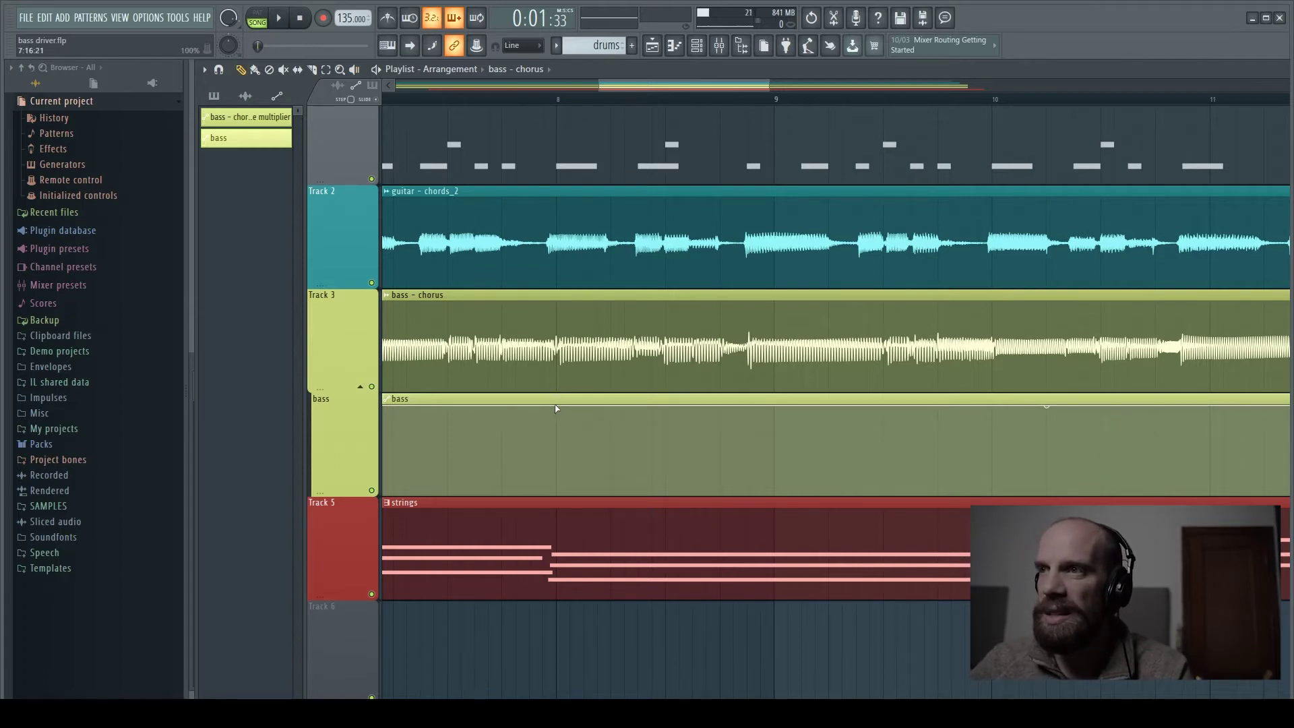
pyautogui.click(775, 408)
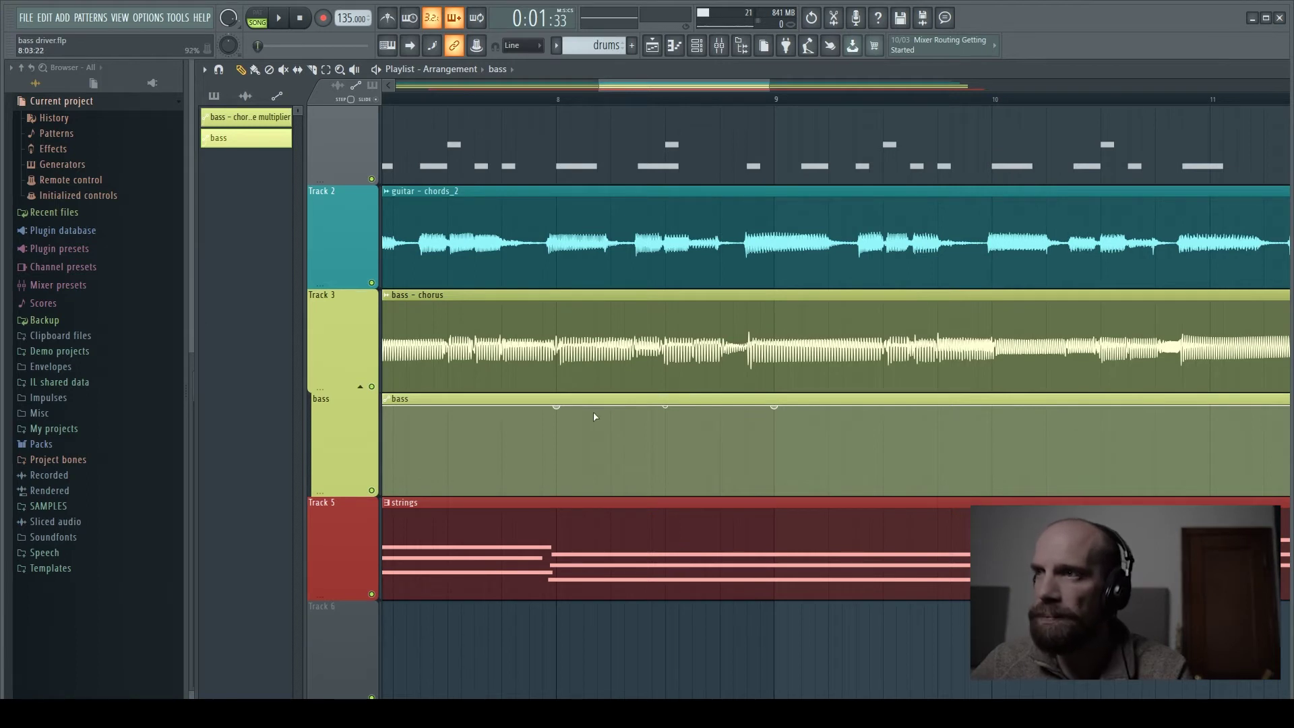
pyautogui.rightClick(774, 405)
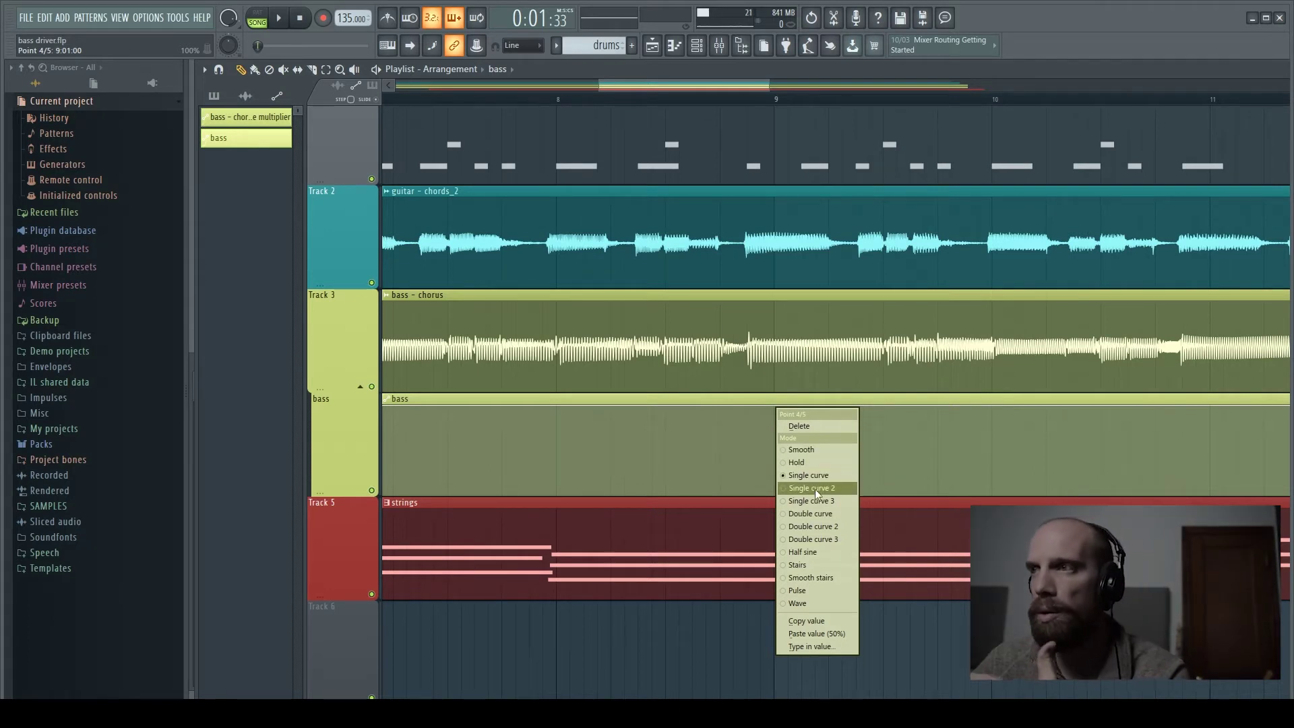
pyautogui.click(798, 591)
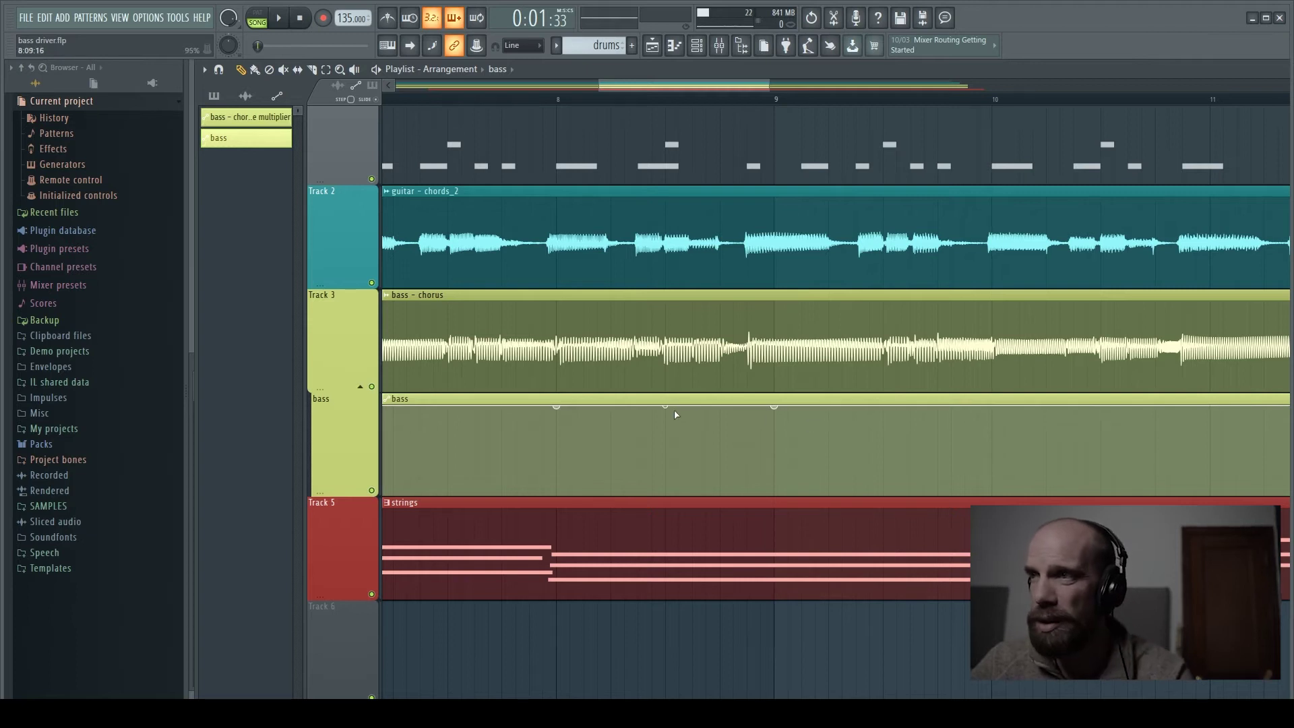
pyautogui.moveTo(775, 407); pyautogui.dragTo(775, 432)
pyautogui.moveTo(665, 407)
pyautogui.mouseDown()
pyautogui.moveTo(666, 385)
pyautogui.moveTo(665, 398)
pyautogui.mouseUp()
pyautogui.moveTo(774, 431); pyautogui.dragTo(775, 462)
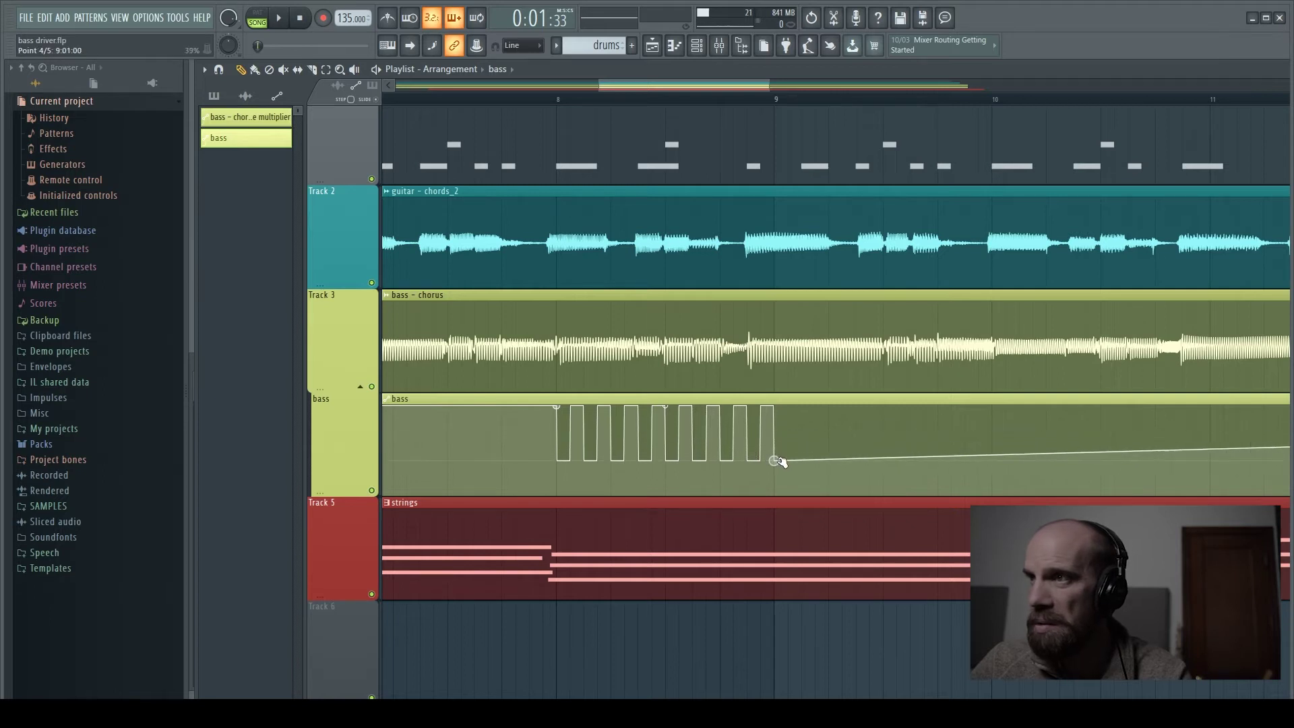
# Audition from bar 8 with the bass track soloed and its automation re-enabled.
pyautogui.click(543, 99)
pyautogui.press('space')
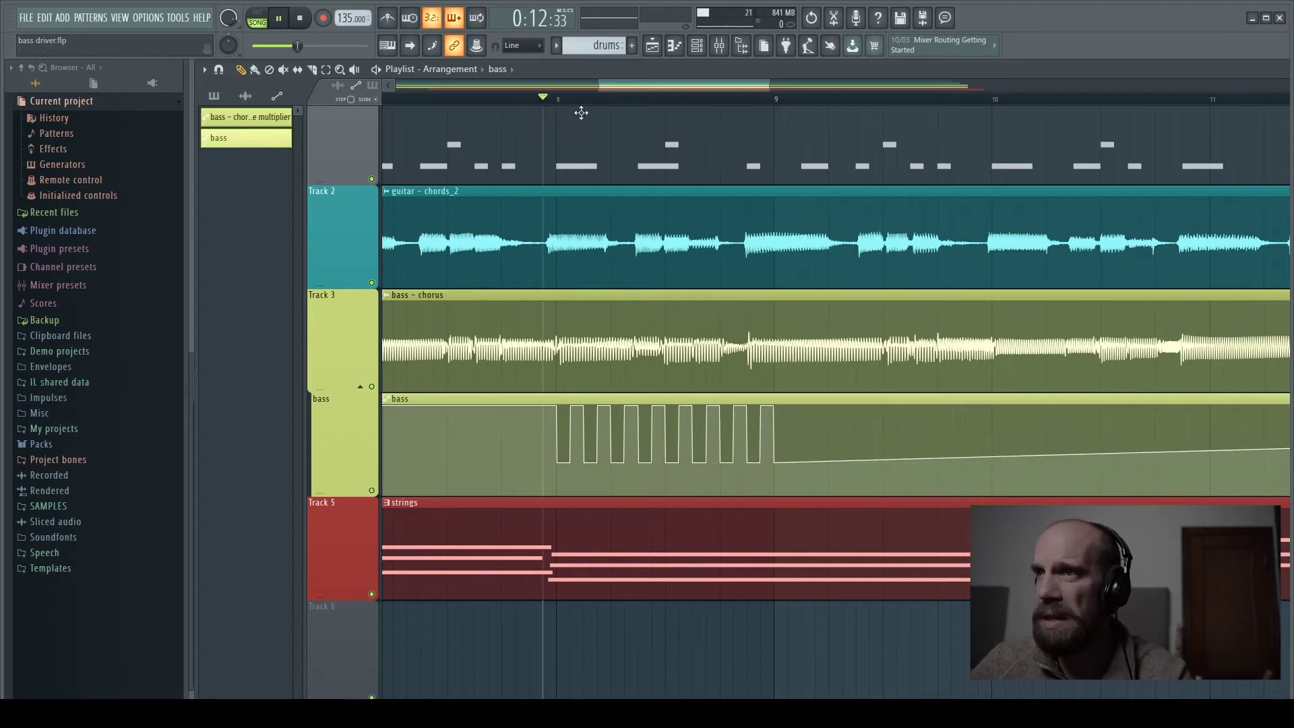
pyautogui.press('space')
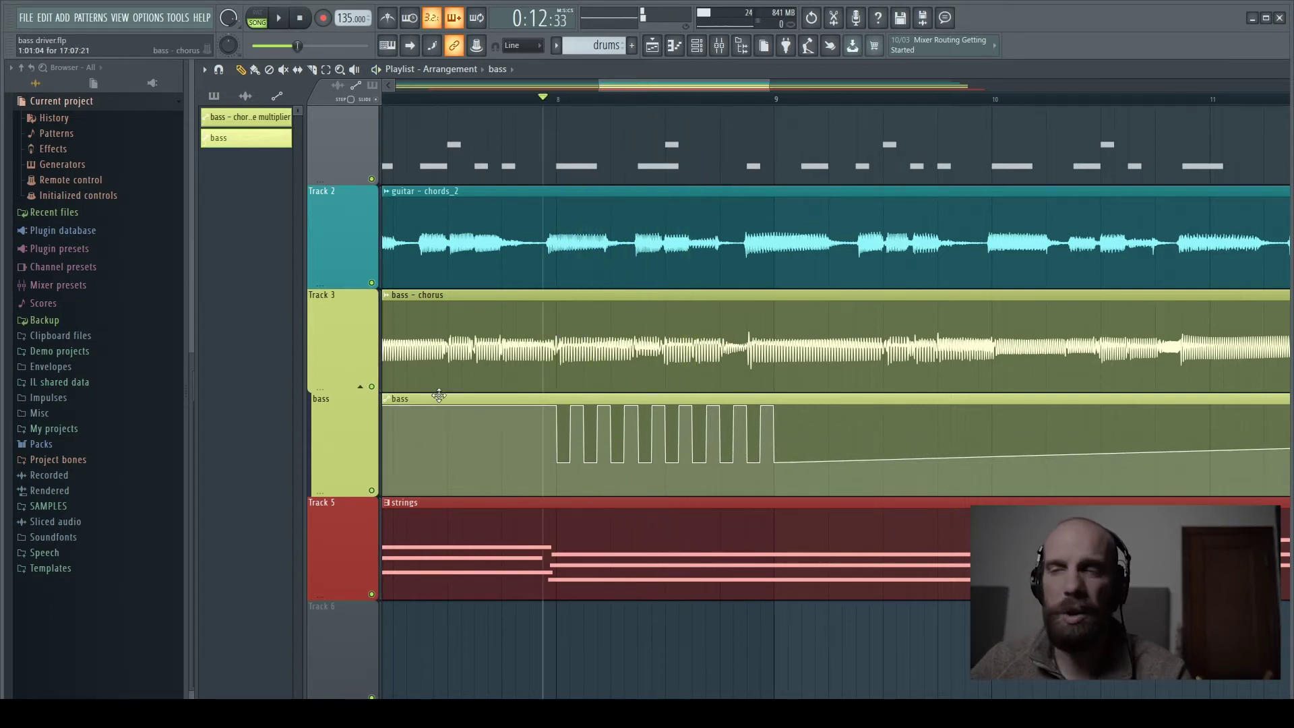
pyautogui.rightClick(372, 386)
pyautogui.click(373, 490)
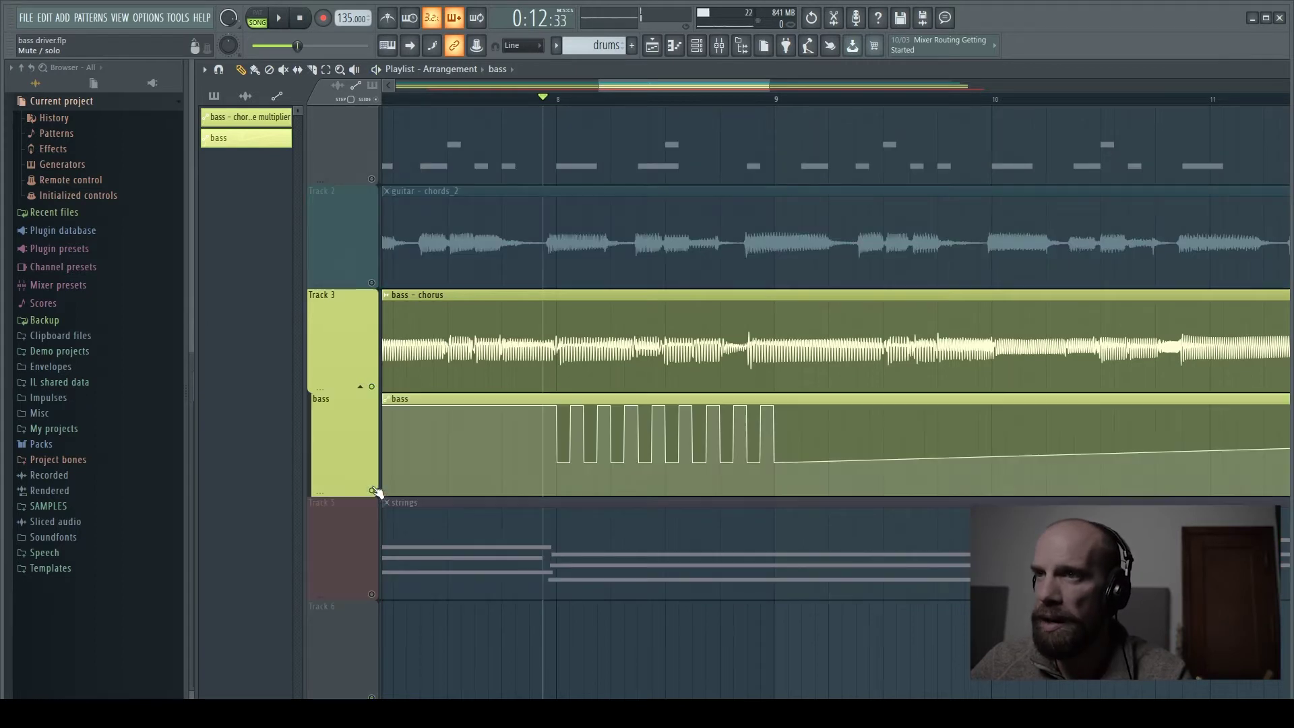
pyautogui.press('space')
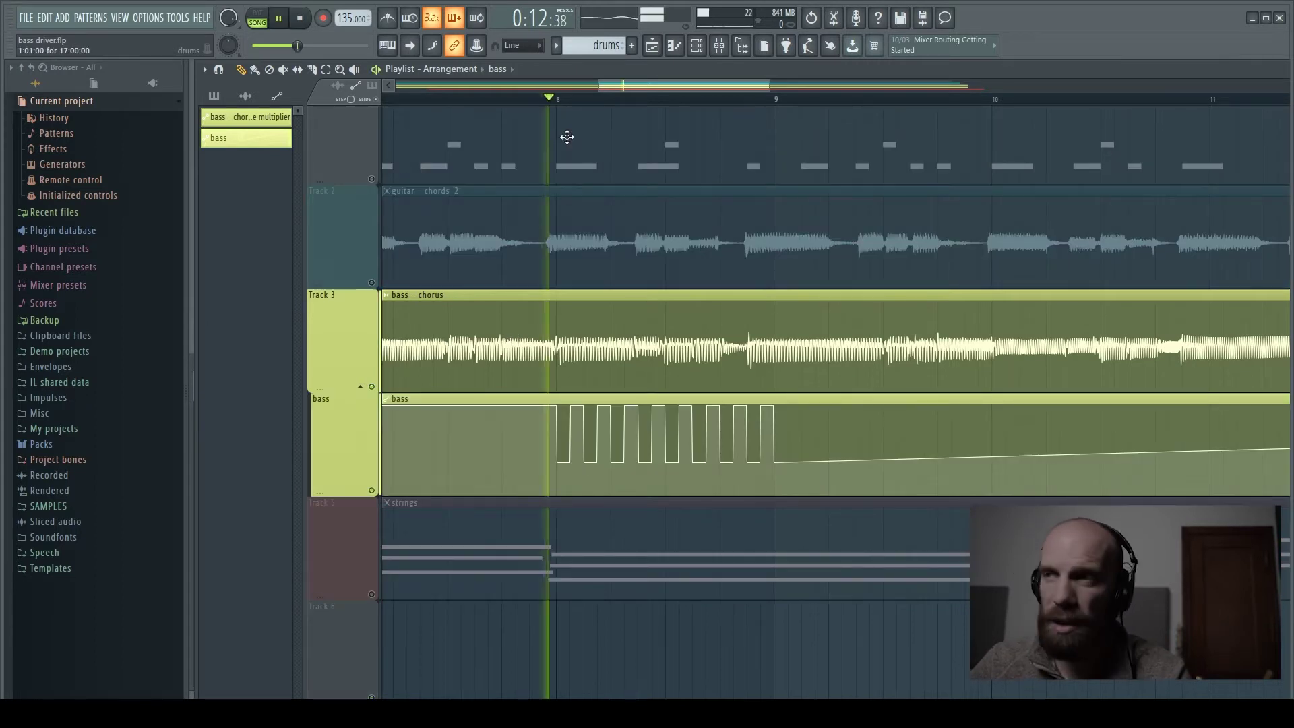
pyautogui.press('space')
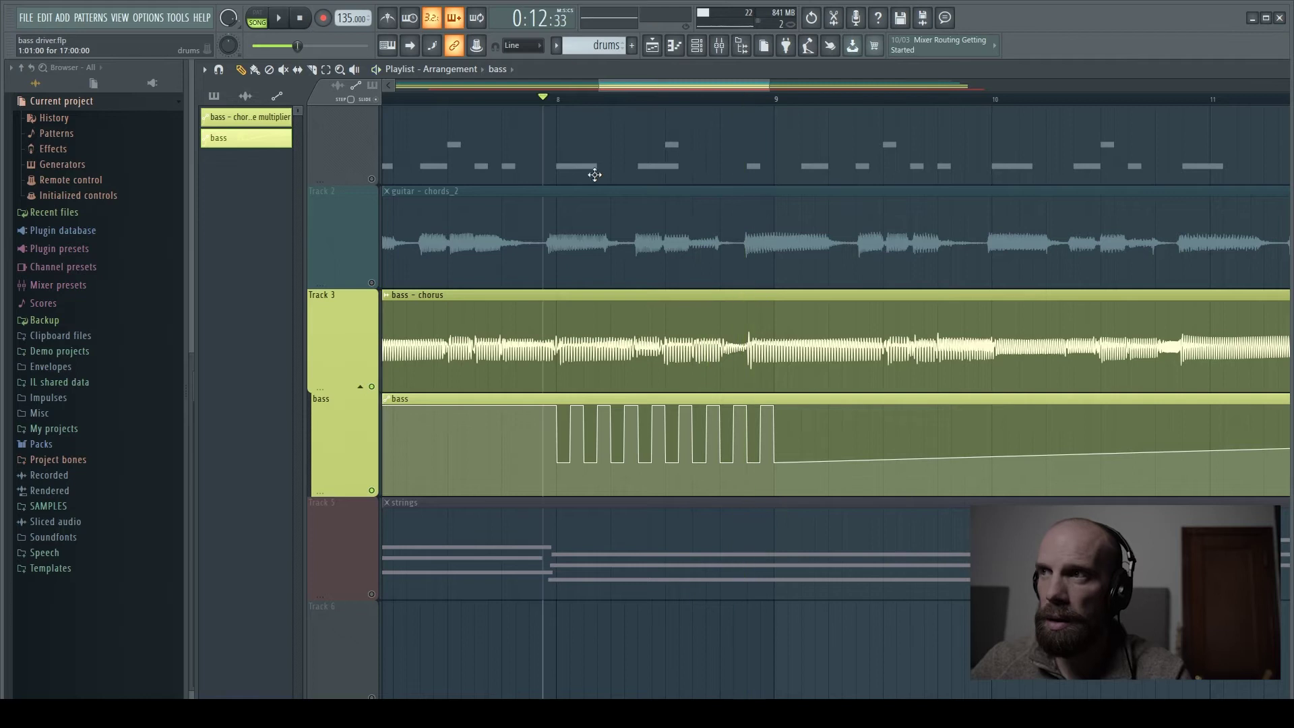
# Change the bar-9 segment to a Wave shape and adjust its cycles and depth.
pyautogui.moveTo(775, 462); pyautogui.dragTo(775, 421)
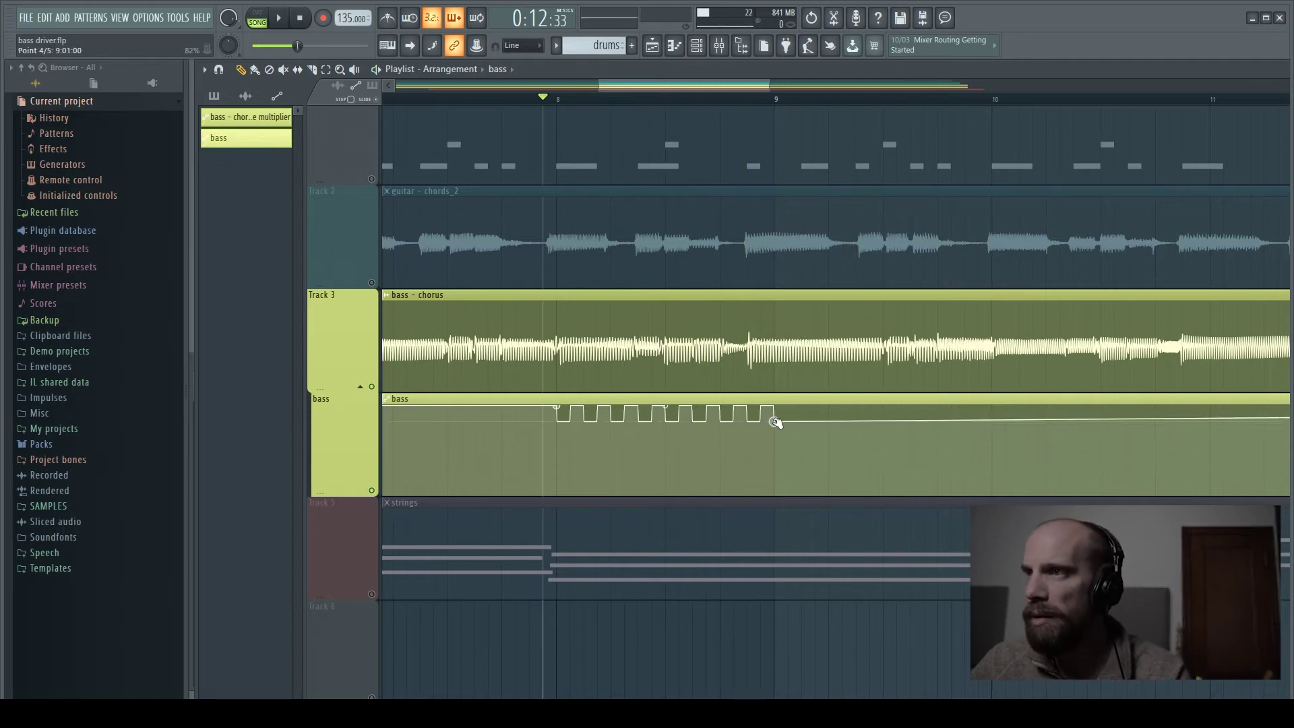
pyautogui.rightClick(776, 424)
pyautogui.click(805, 619)
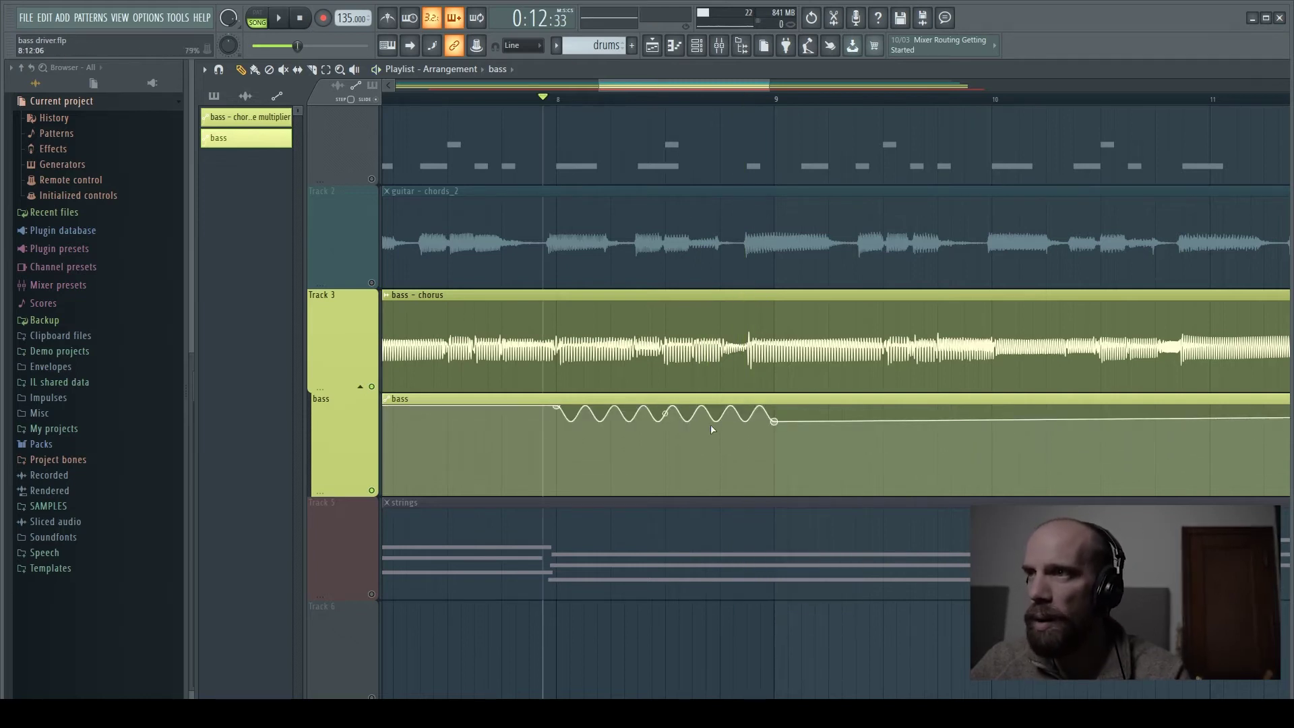
pyautogui.moveTo(665, 413)
pyautogui.mouseDown()
pyautogui.moveTo(665, 398)
pyautogui.moveTo(666, 420)
pyautogui.mouseUp()
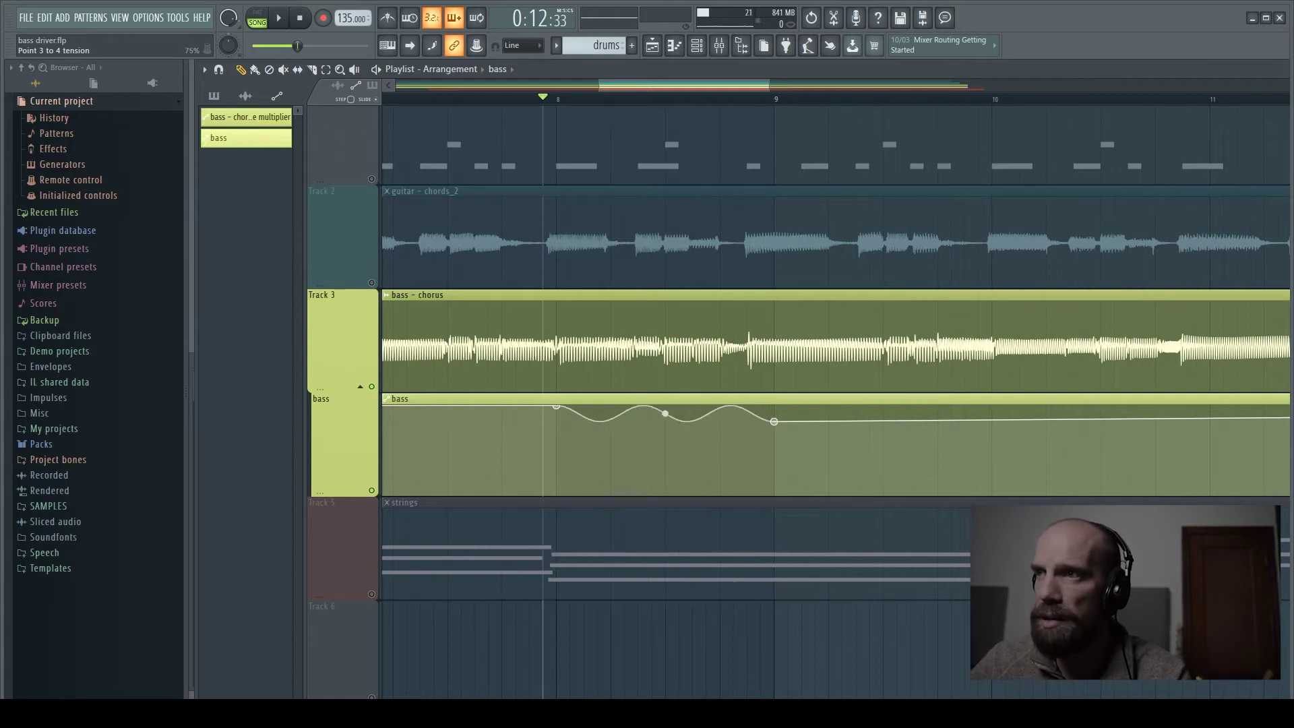
pyautogui.moveTo(775, 422); pyautogui.dragTo(775, 457)
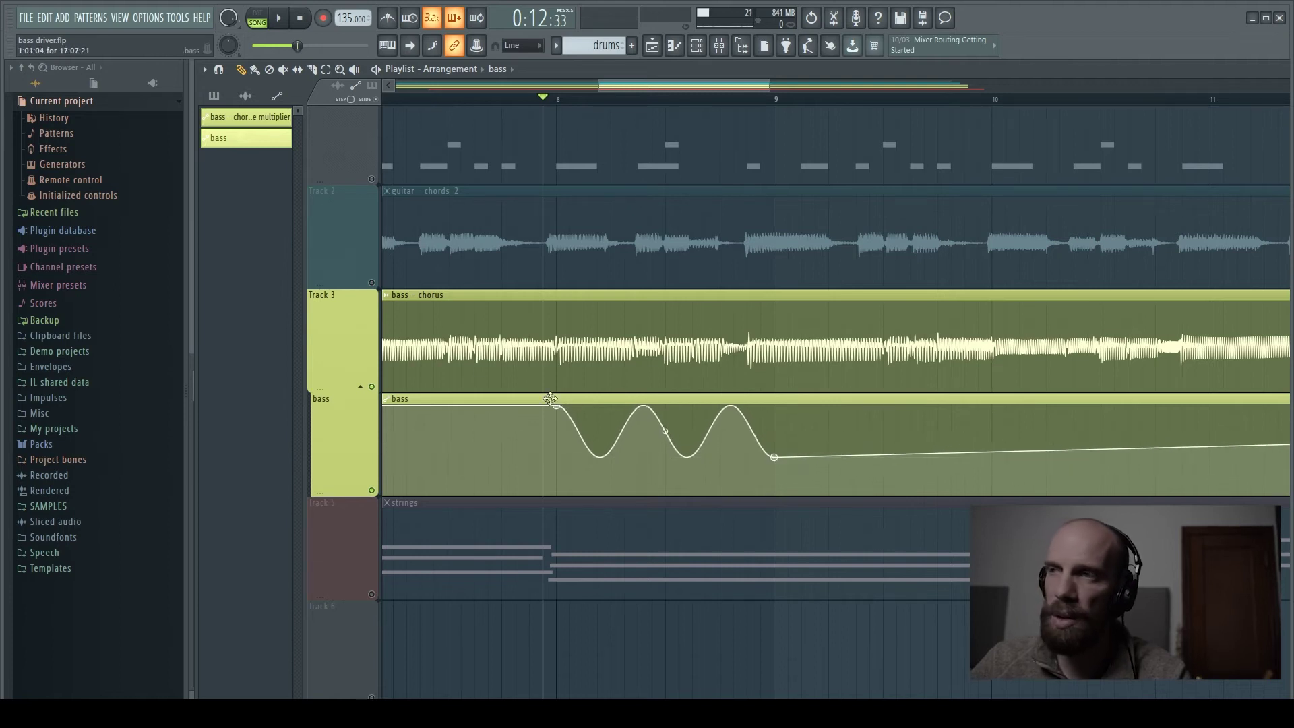
# Audition the wave, then raise the point to flatten it and end the solo.
pyautogui.press('space')
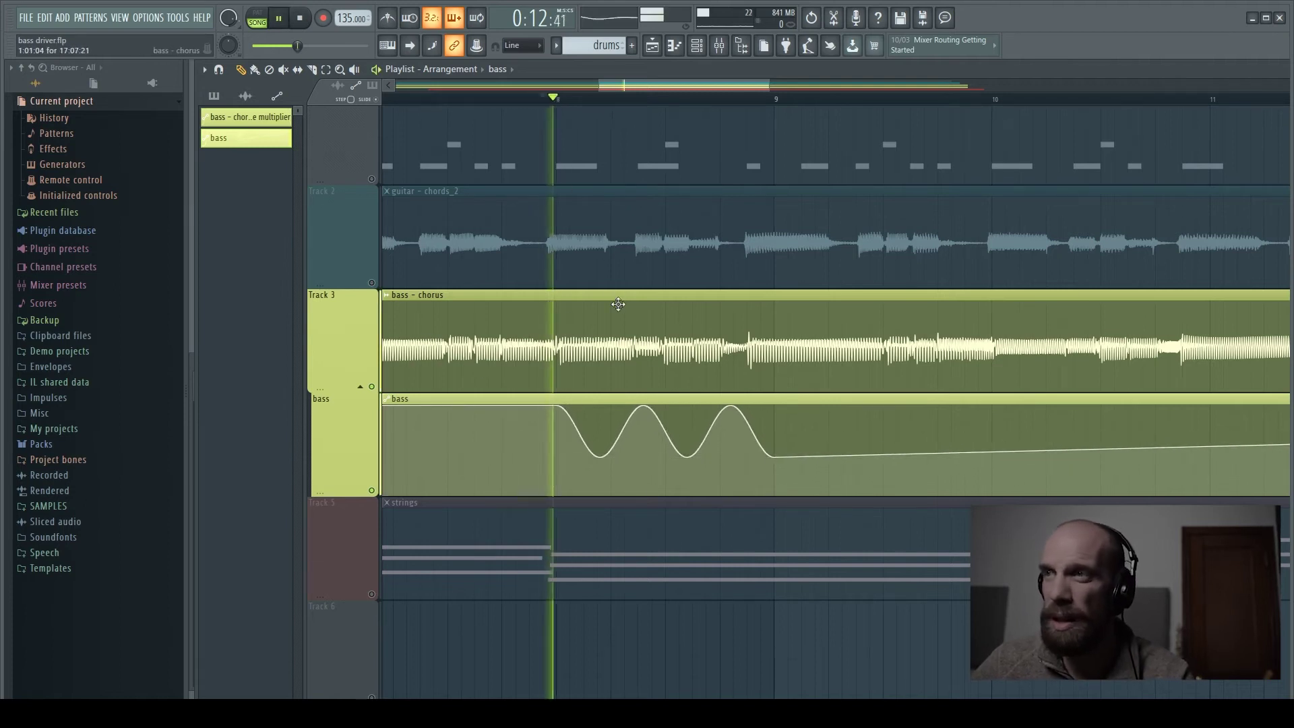
pyautogui.press('space')
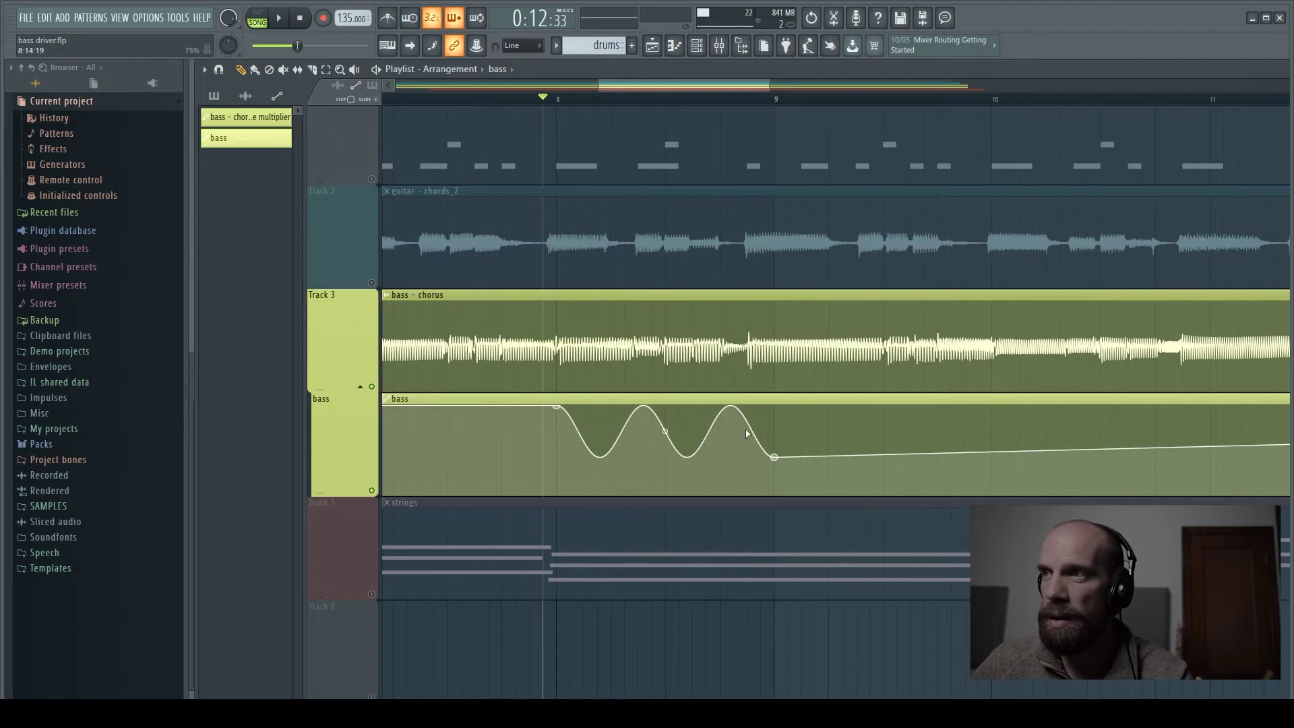
pyautogui.moveTo(775, 456); pyautogui.dragTo(769, 396)
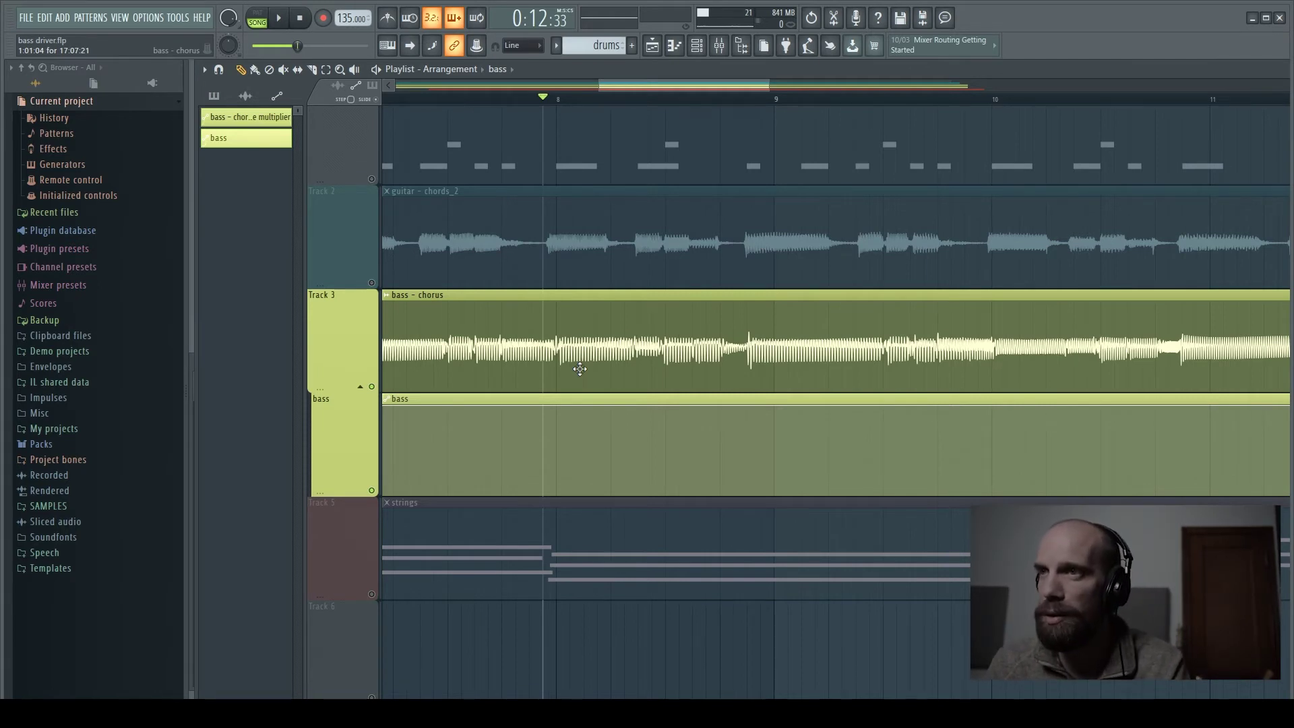
pyautogui.click(359, 372)
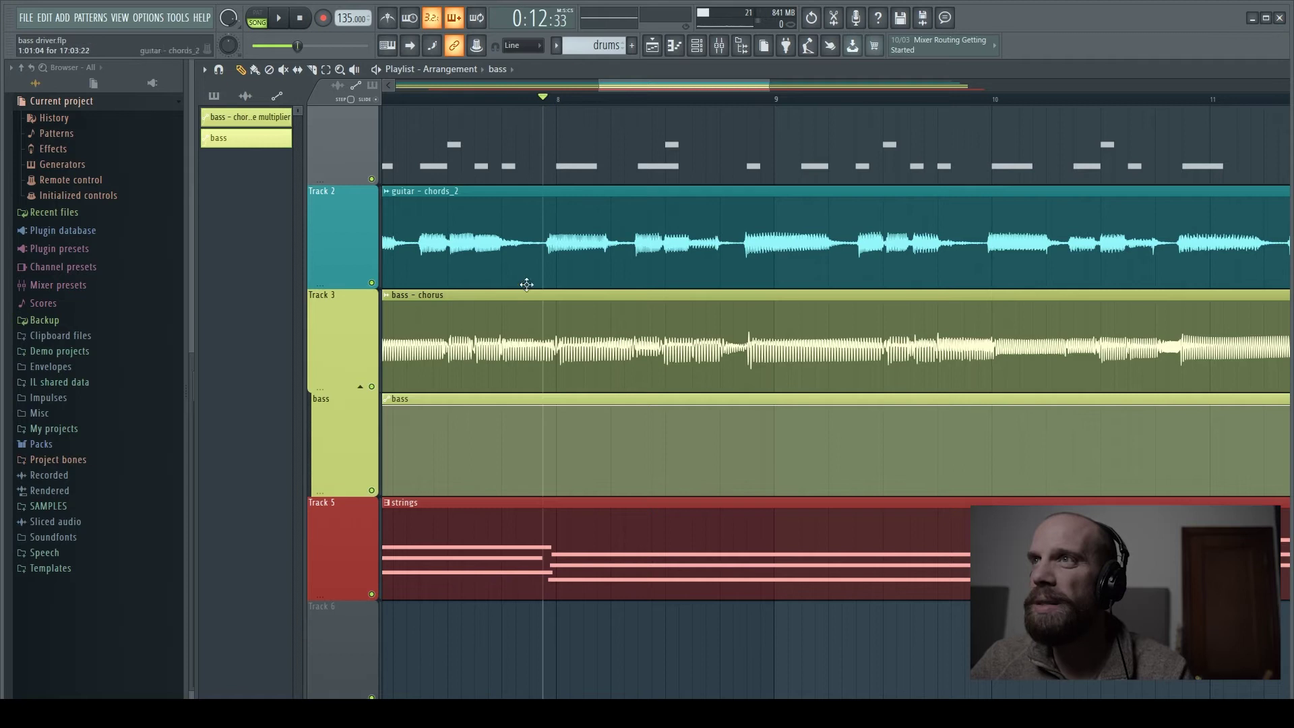
# Zoom out and preview the guitar chords track from bar 2 with the Playback tool.
pyautogui.scroll(-3, 527, 282)
pyautogui.scroll(-4, 525, 269)
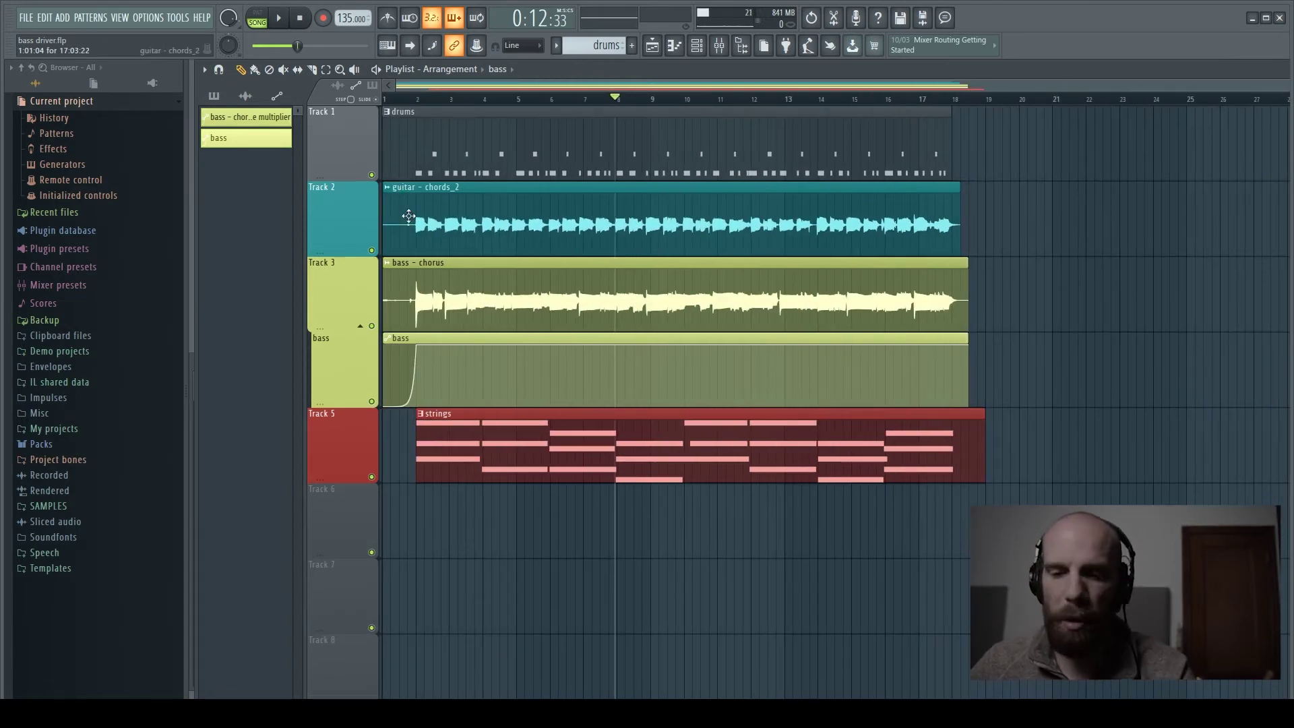
pyautogui.press('y')
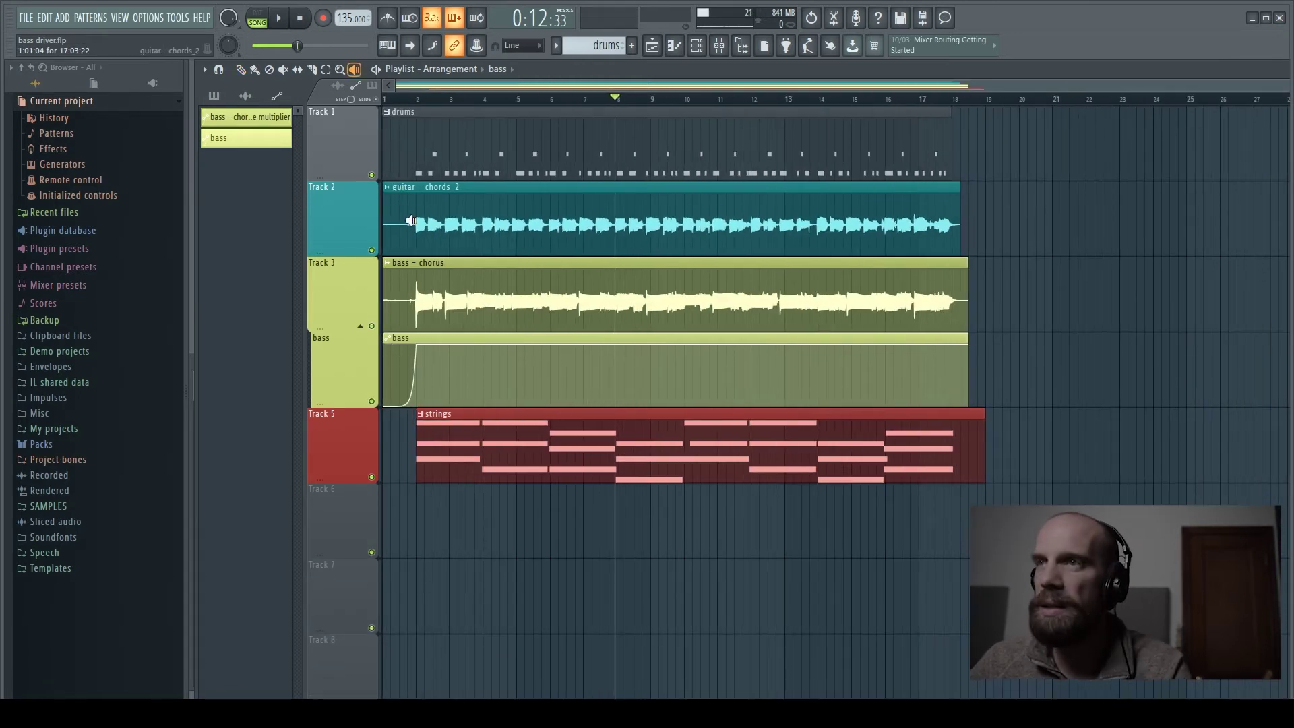
pyautogui.click(411, 221)
pyautogui.moveTo(413, 222); pyautogui.dragTo(413, 222)
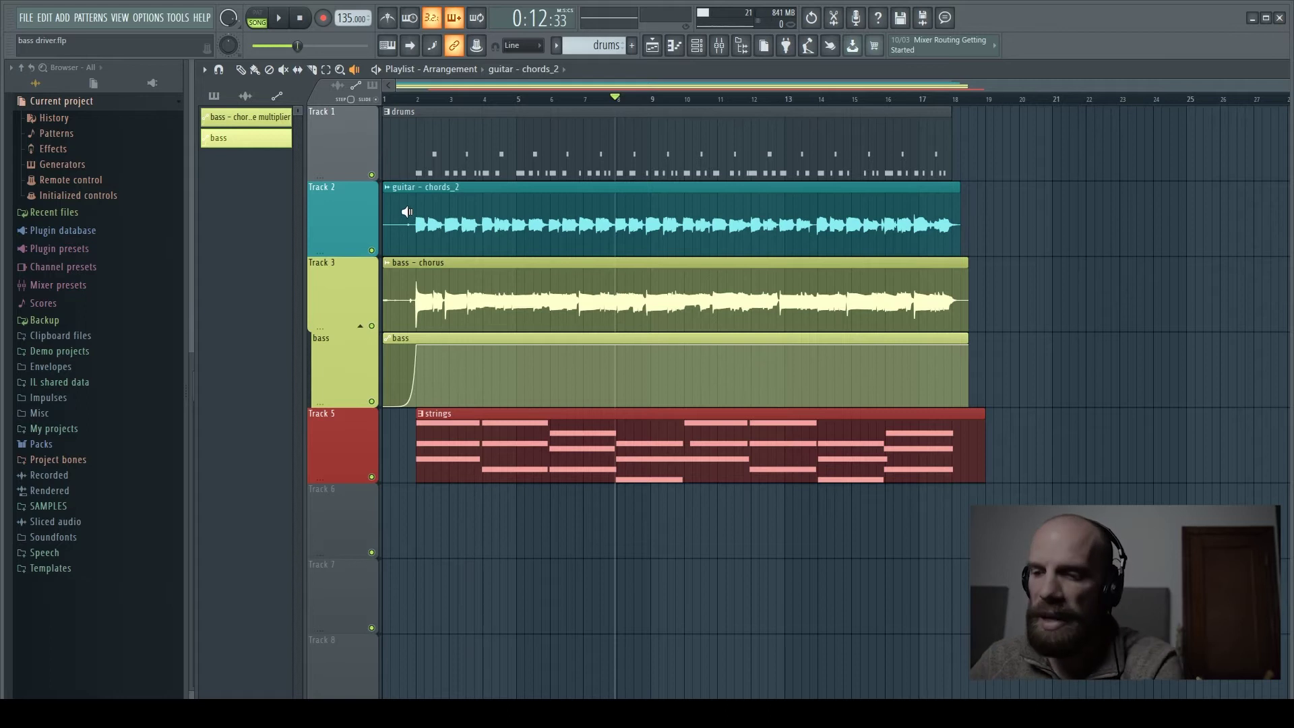
pyautogui.press('F9')
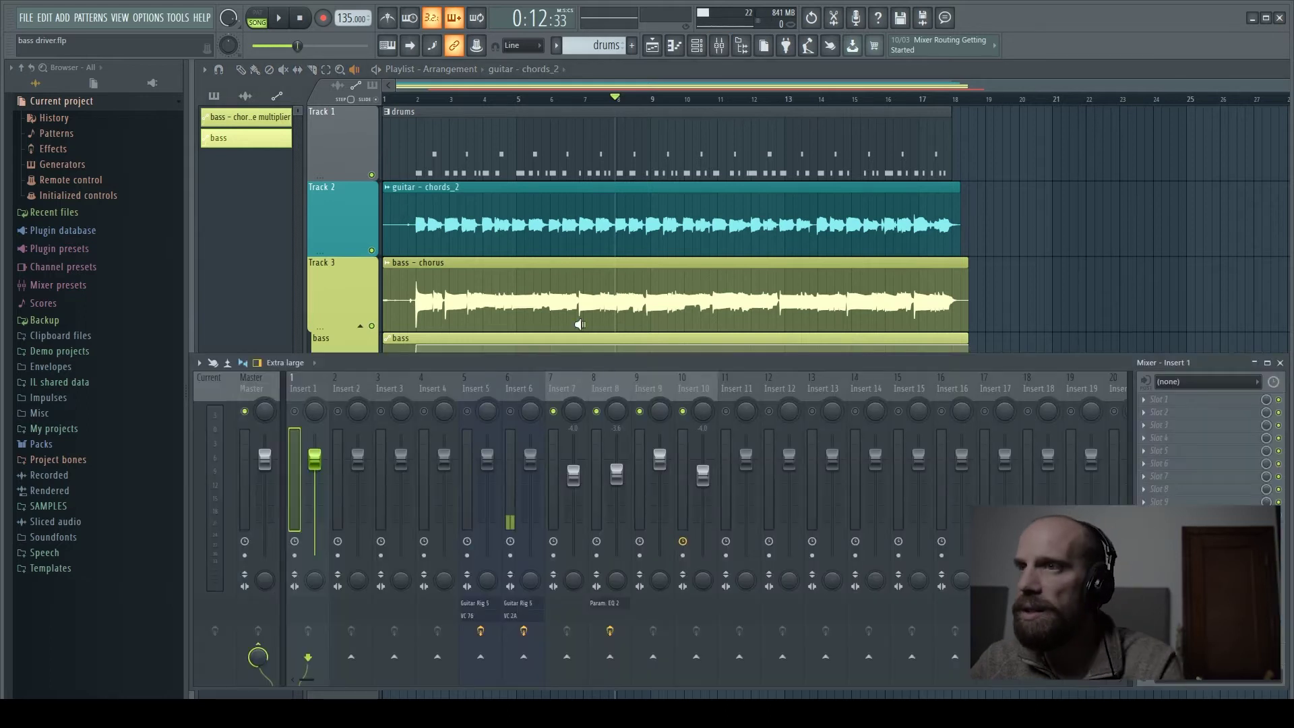
# Open the Fruity parametric EQ 2 on Insert 8 and position it over the playlist.
pyautogui.click(690, 394)
pyautogui.click(609, 388)
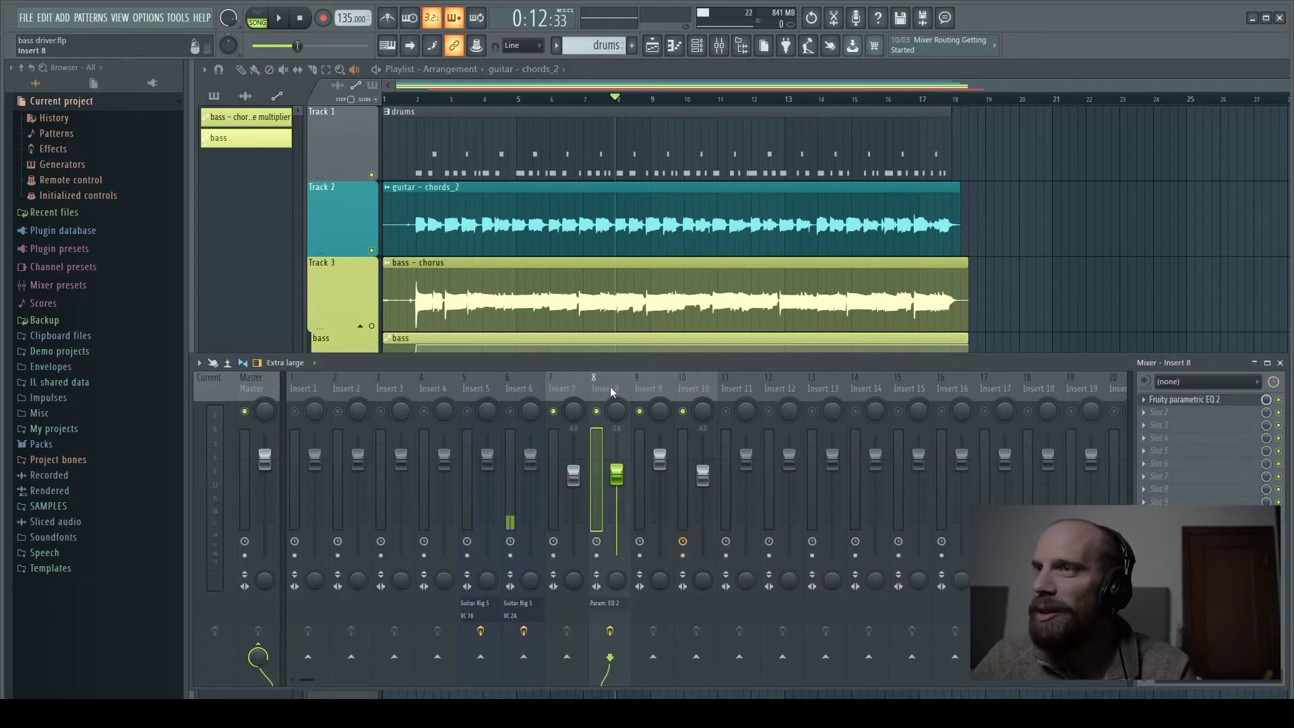
pyautogui.click(1171, 400)
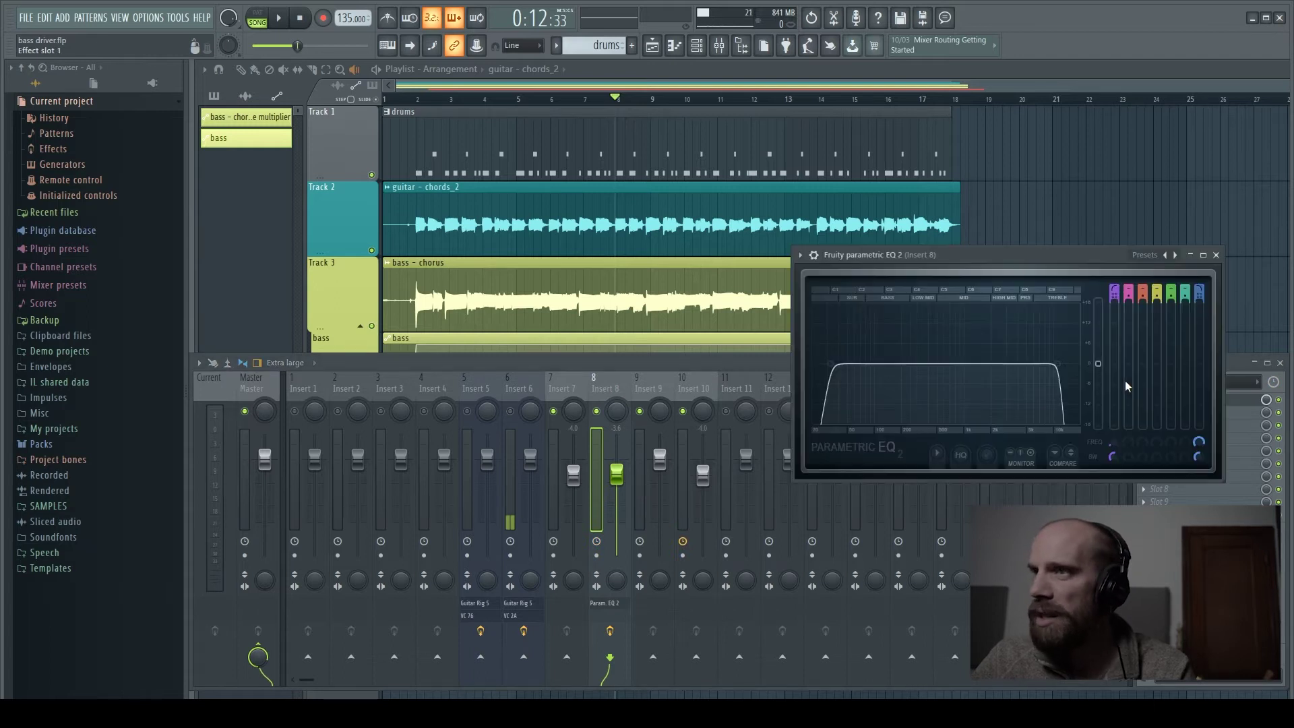
pyautogui.press('F9')
pyautogui.moveTo(1050, 253); pyautogui.dragTo(724, 265)
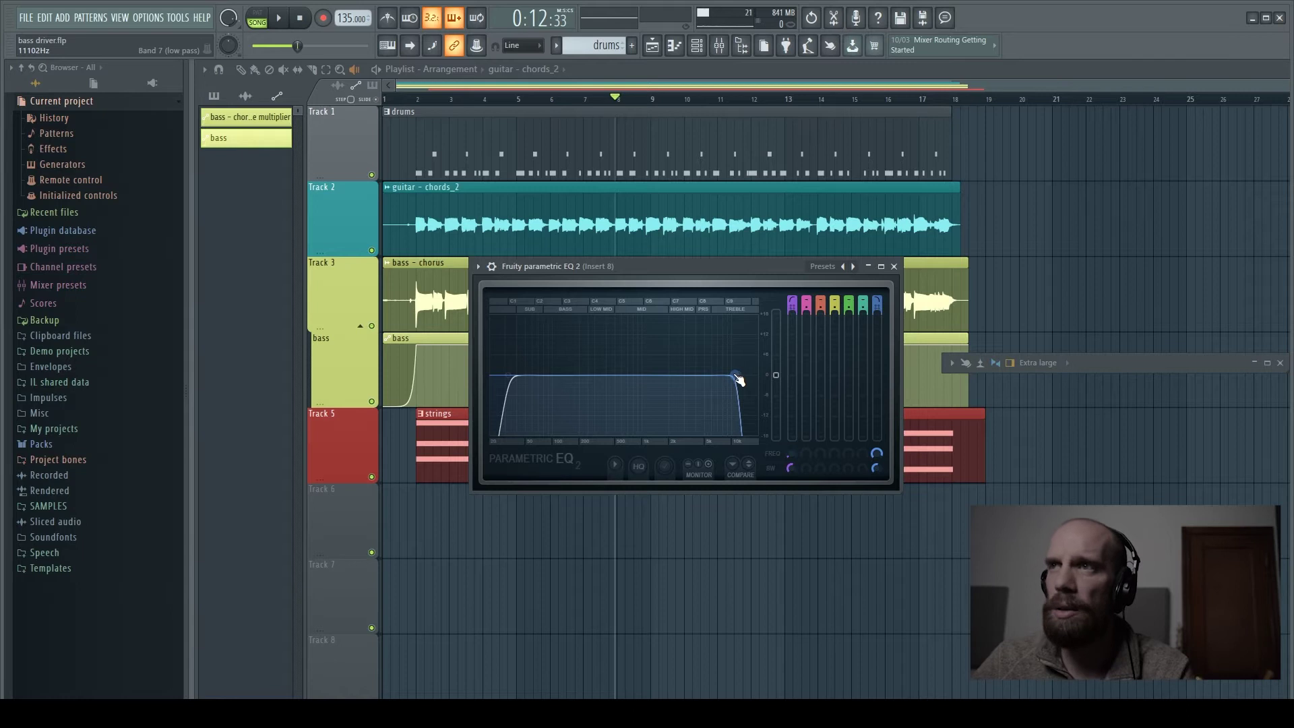
pyautogui.moveTo(675, 269); pyautogui.dragTo(684, 366)
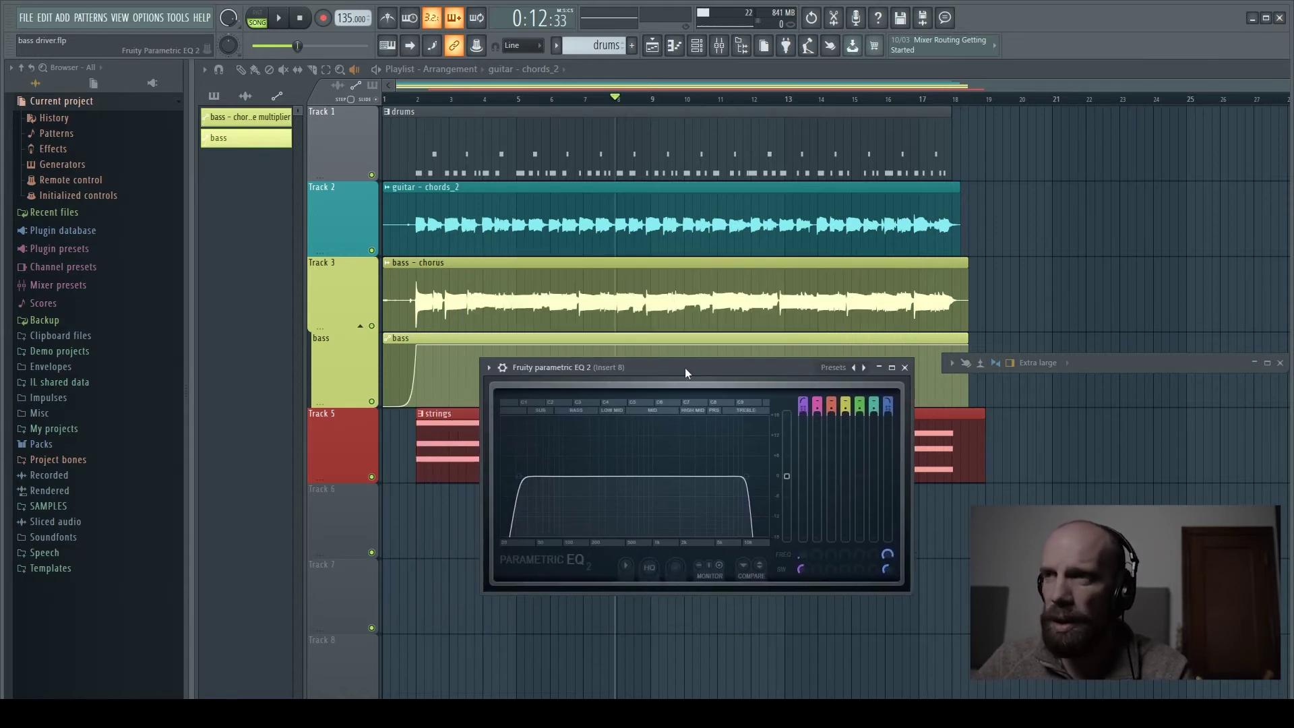
# Sweep band 7's low-pass cutoff to about 1.9 kHz and back near 8.4 kHz while playing.
pyautogui.moveTo(751, 485); pyautogui.dragTo(590, 476)
pyautogui.press('space')
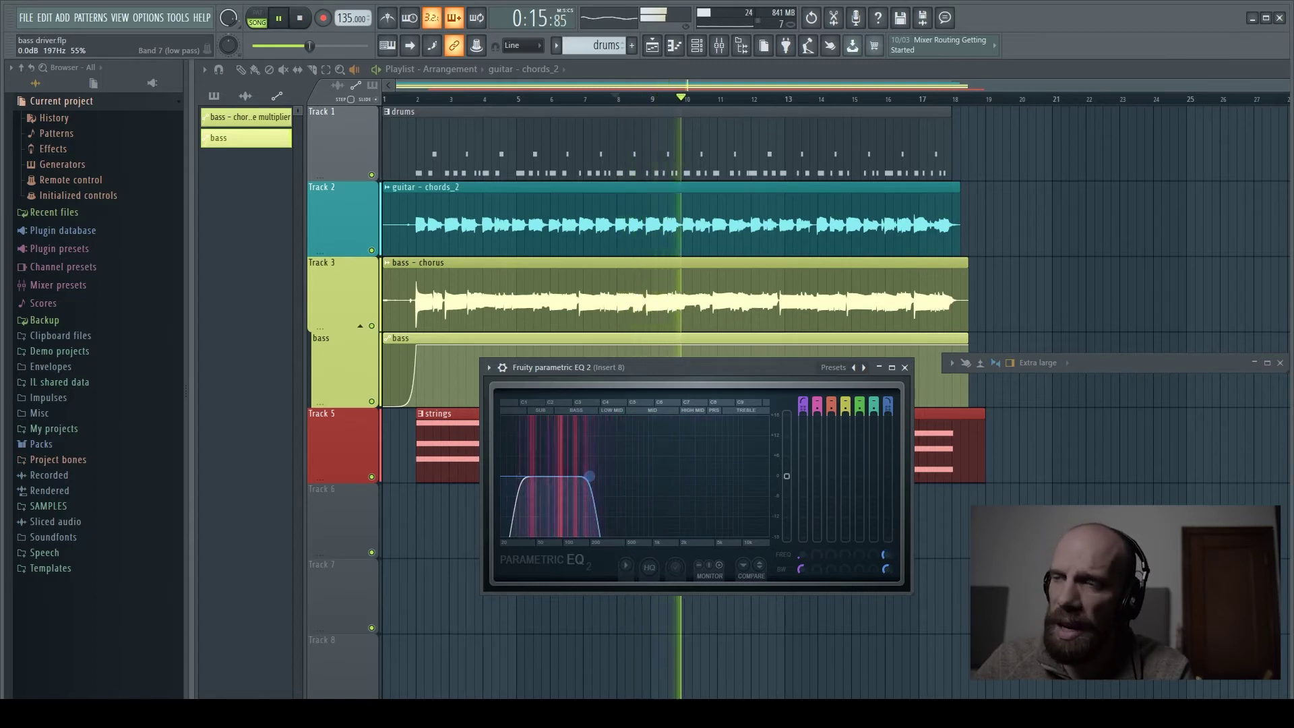
pyautogui.moveTo(589, 476); pyautogui.dragTo(737, 478)
pyautogui.press('space')
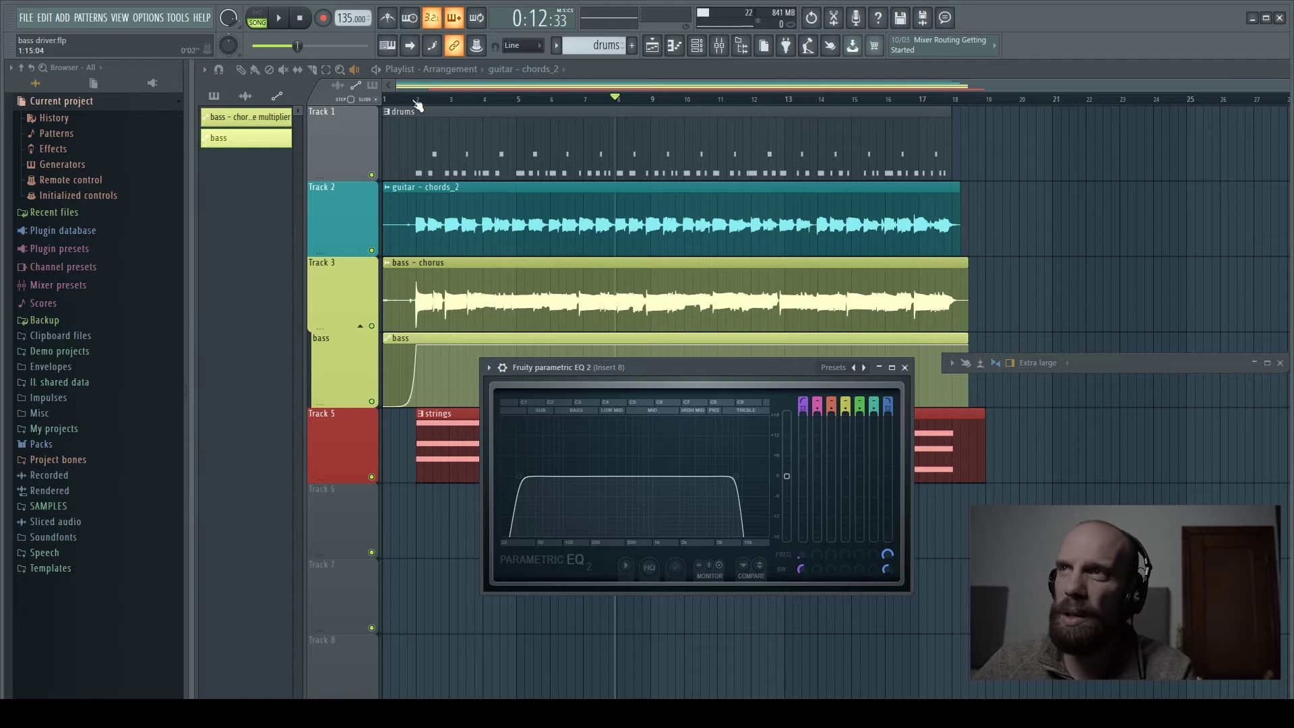
pyautogui.press('F12')
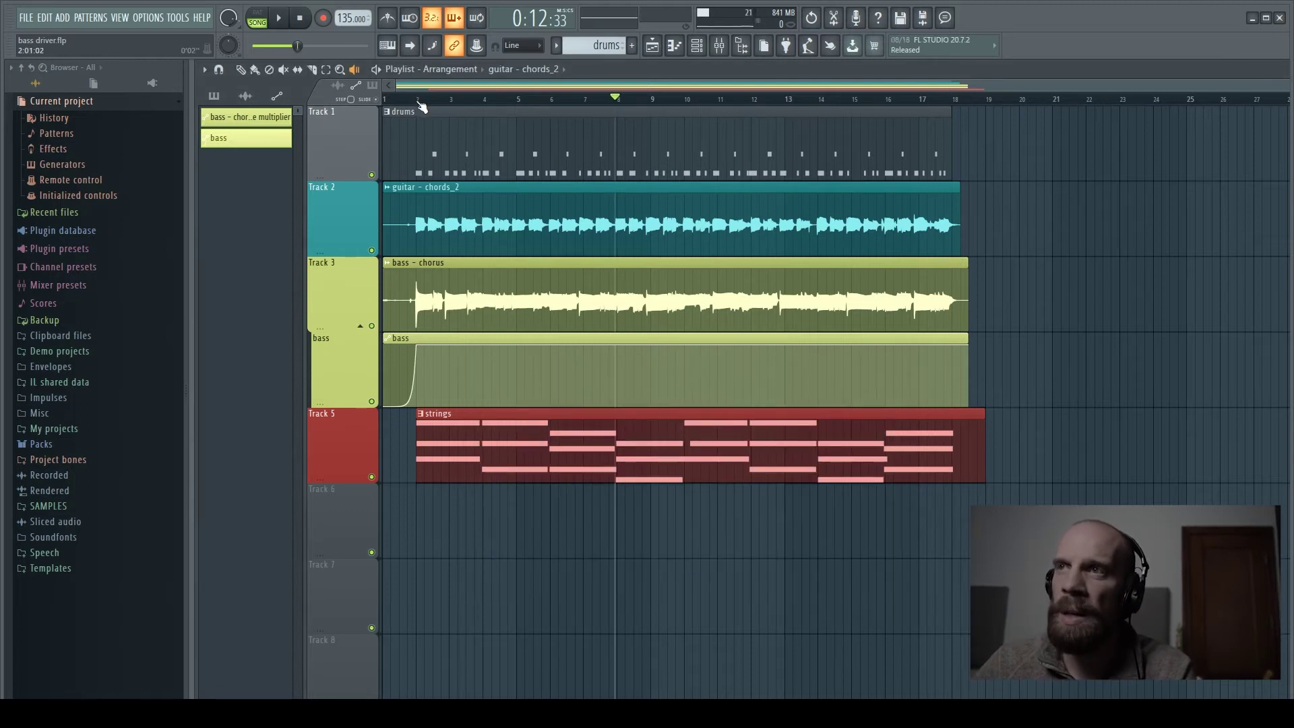
# Mark bars 2–10 on the ruler and set band 7's low-pass cutoff to about 5.9 kHz.
pyautogui.moveTo(416, 102); pyautogui.dragTo(688, 130)
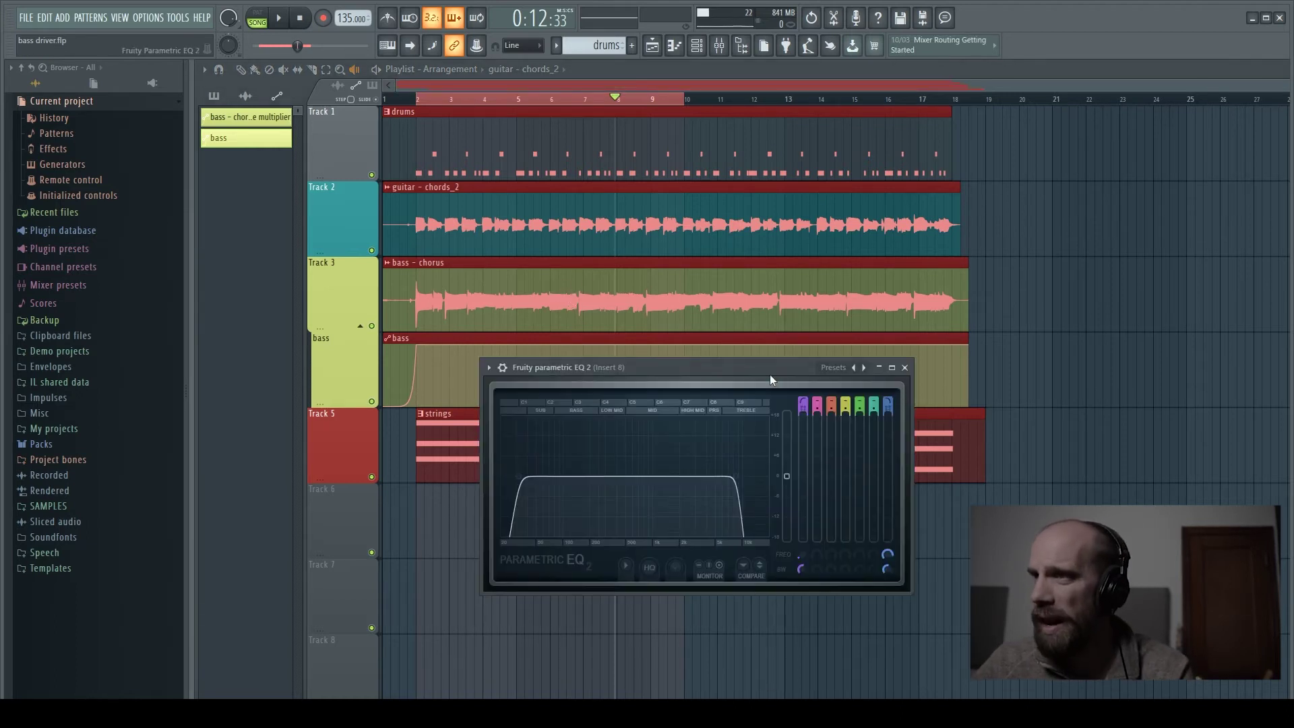
pyautogui.moveTo(889, 554)
pyautogui.mouseDown()
pyautogui.moveTo(889, 607)
pyautogui.moveTo(889, 563)
pyautogui.moveTo(919, 534)
pyautogui.moveTo(887, 556)
pyautogui.moveTo(887, 610)
pyautogui.moveTo(890, 554)
pyautogui.mouseUp()
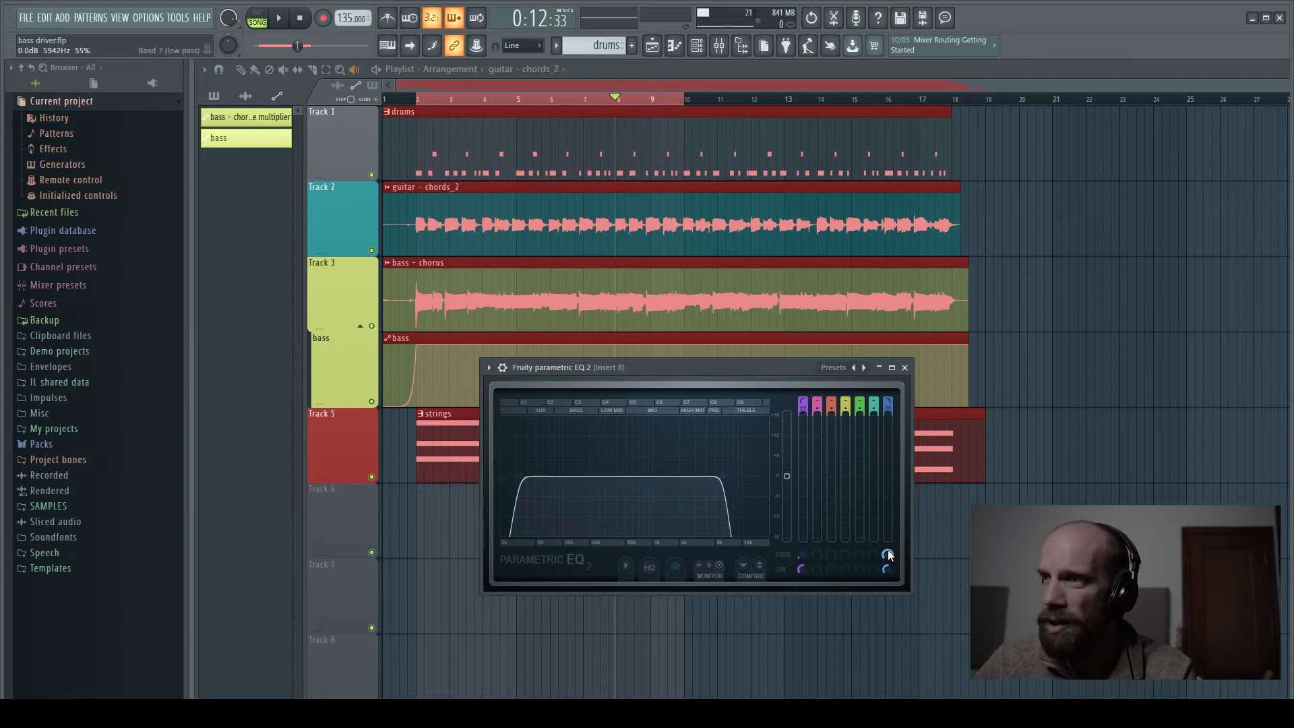
# Create a band 7 frequency automation clip over bars 2–10 and move its track beneath the guitar.
pyautogui.rightClick(888, 550)
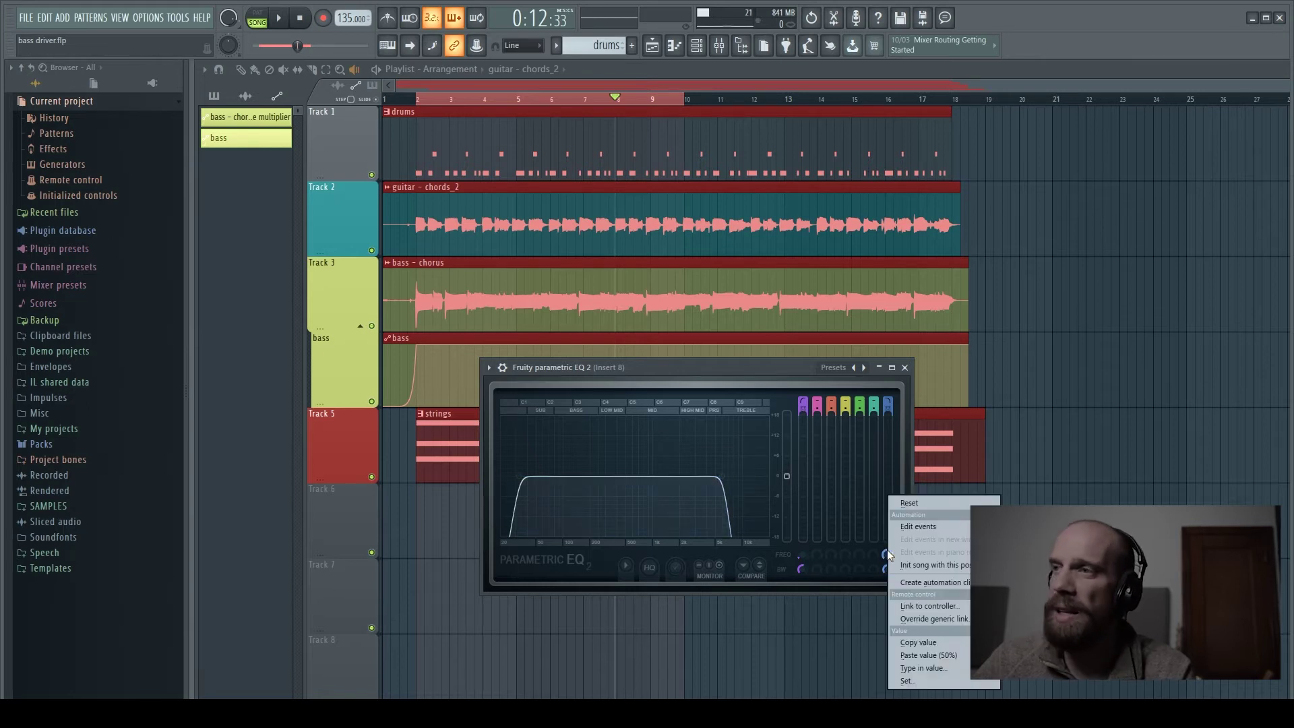
pyautogui.click(911, 583)
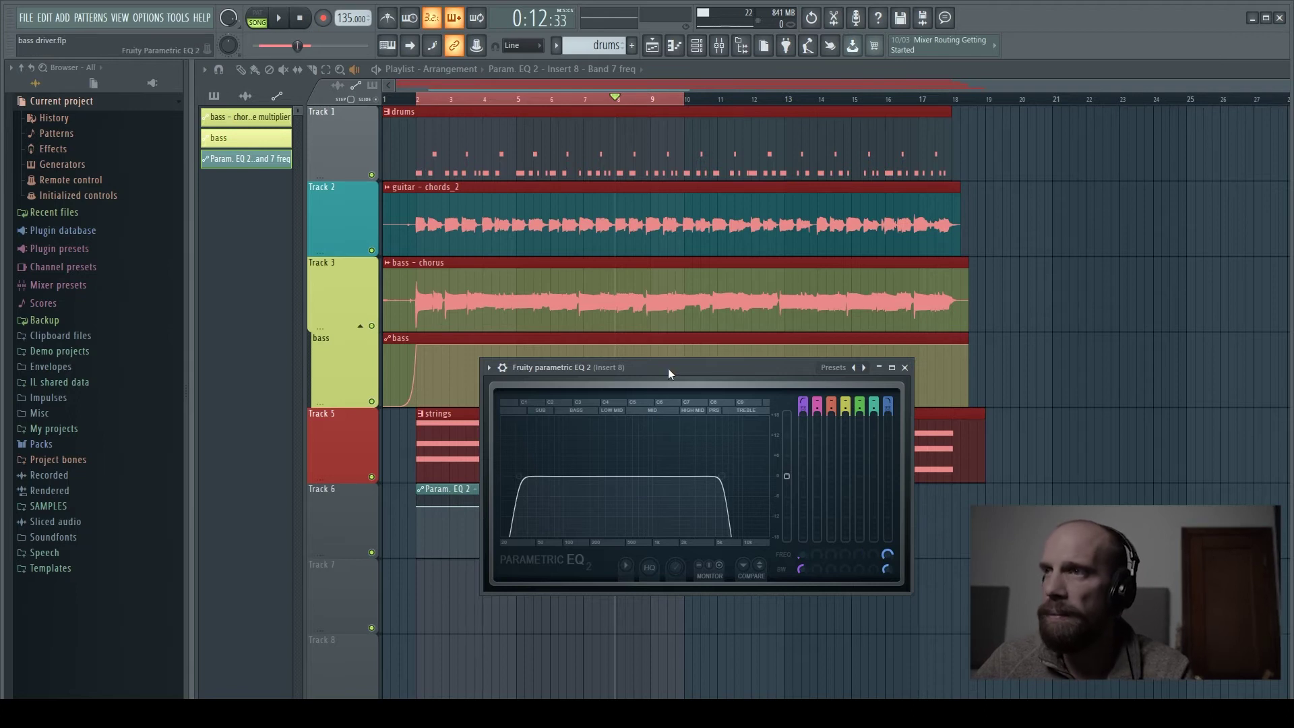
pyautogui.moveTo(669, 368); pyautogui.dragTo(1011, 359)
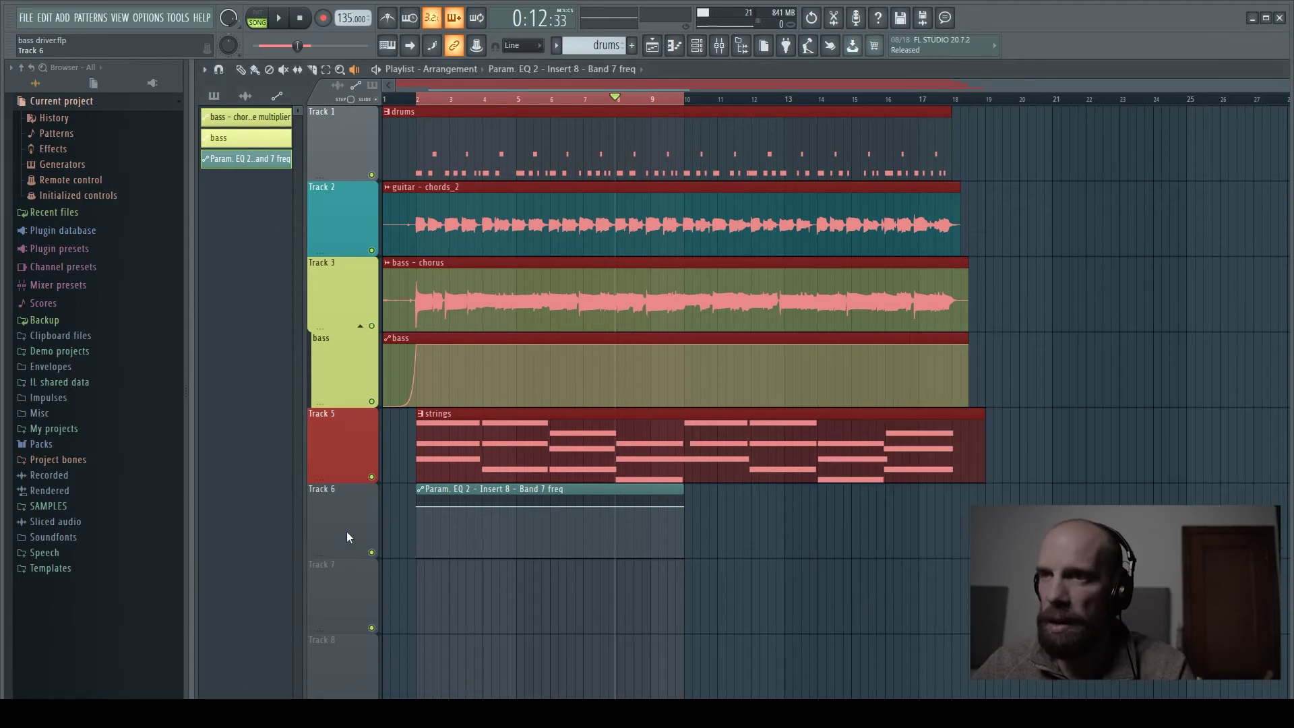
pyautogui.moveTo(346, 531); pyautogui.dragTo(345, 293)
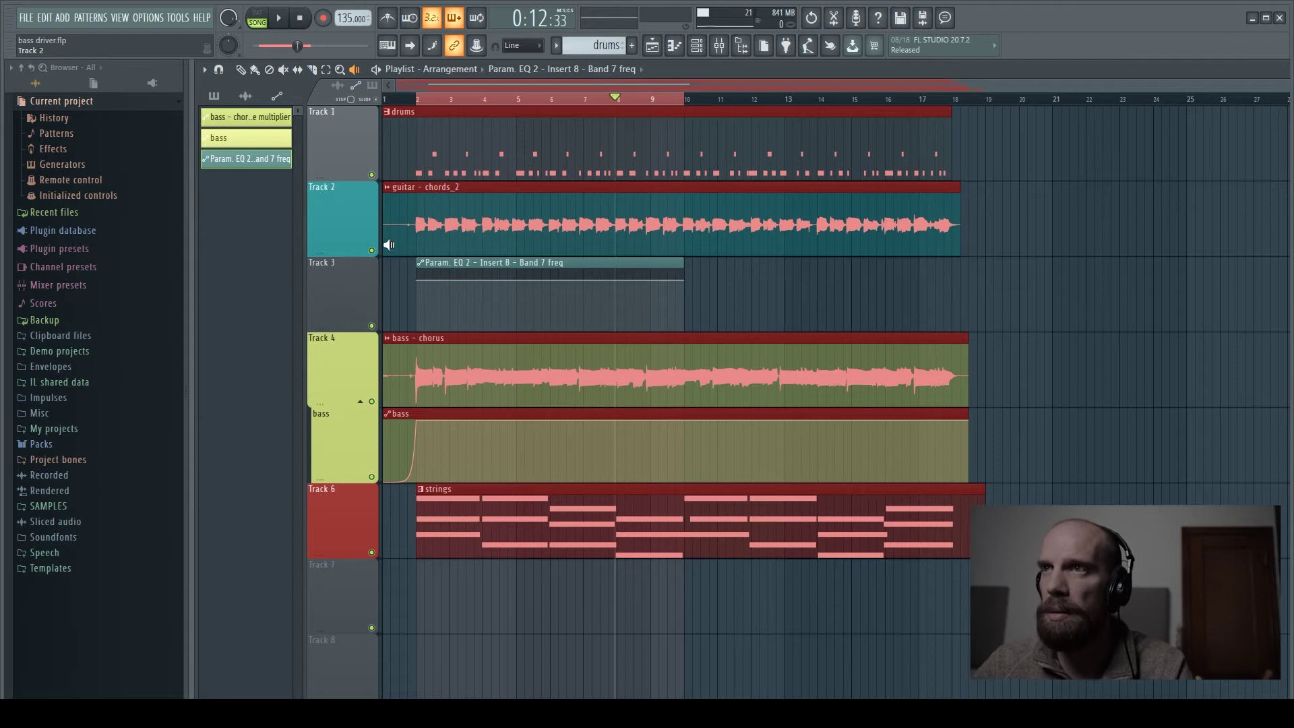
# Auto-name the automation track after its parameter and group it with the guitar track above.
pyautogui.rightClick(345, 267)
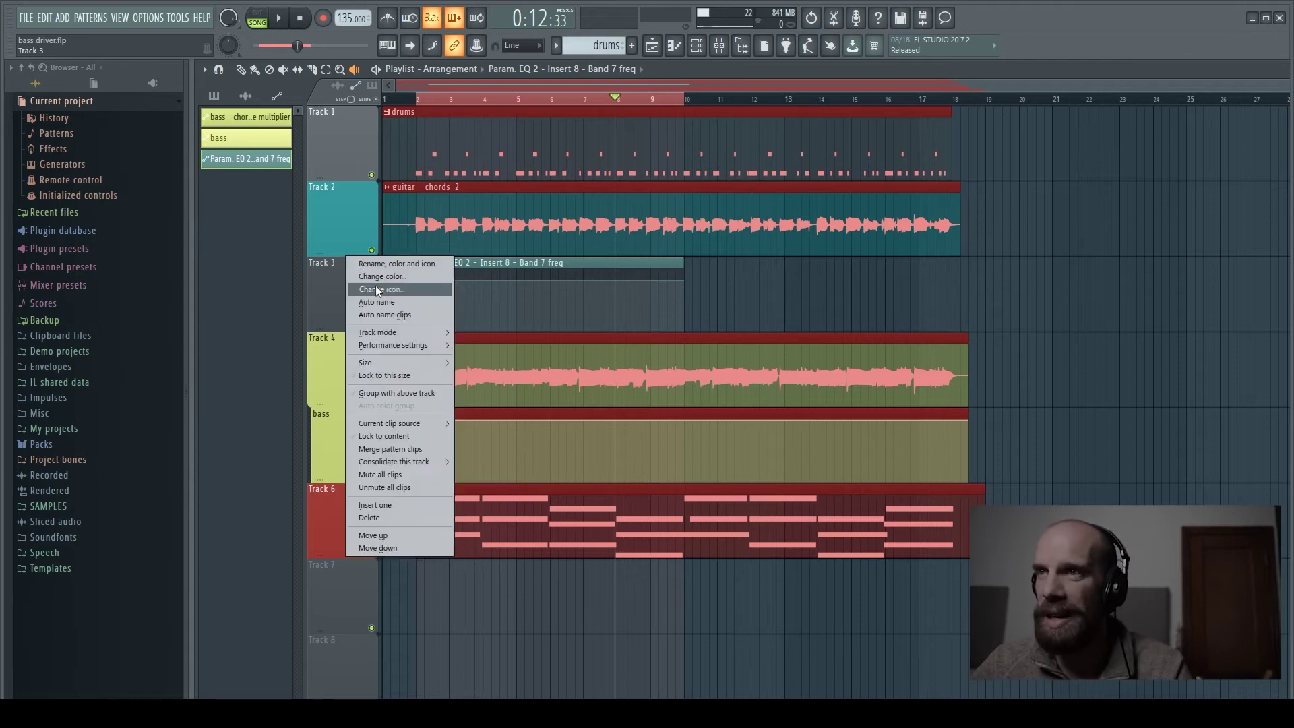
pyautogui.click(387, 301)
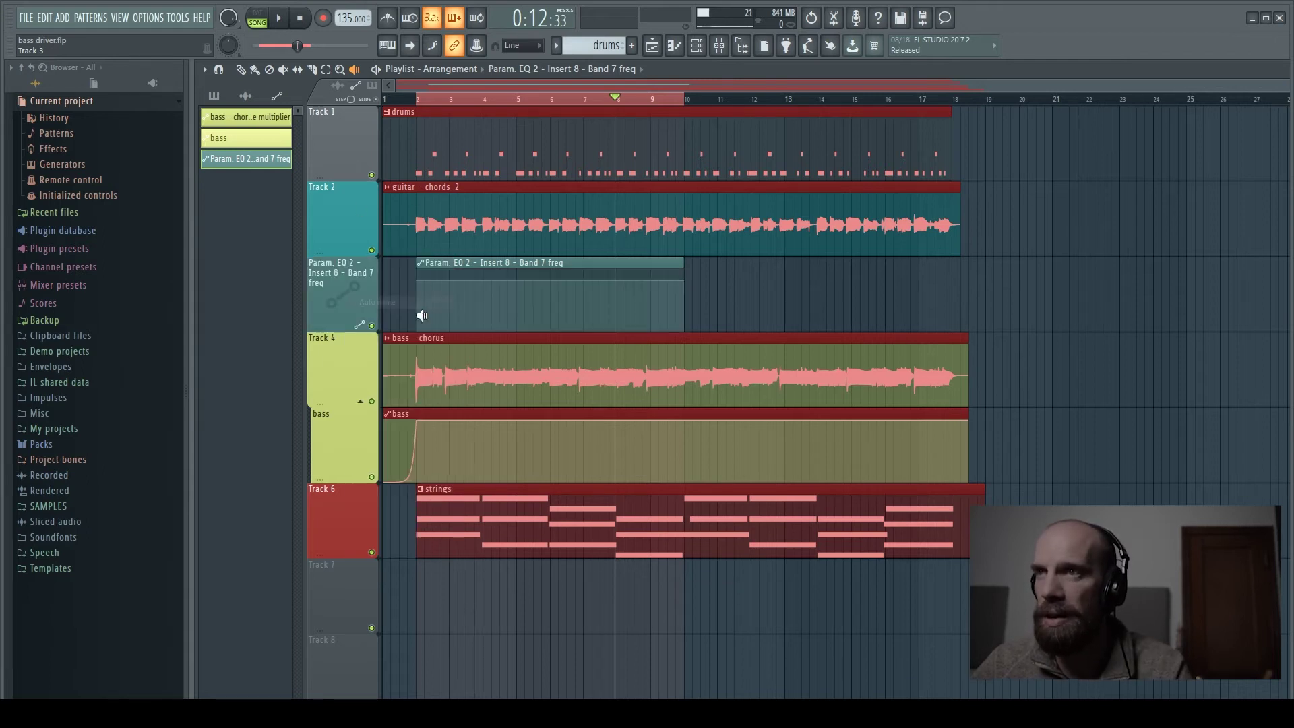
pyautogui.rightClick(359, 296)
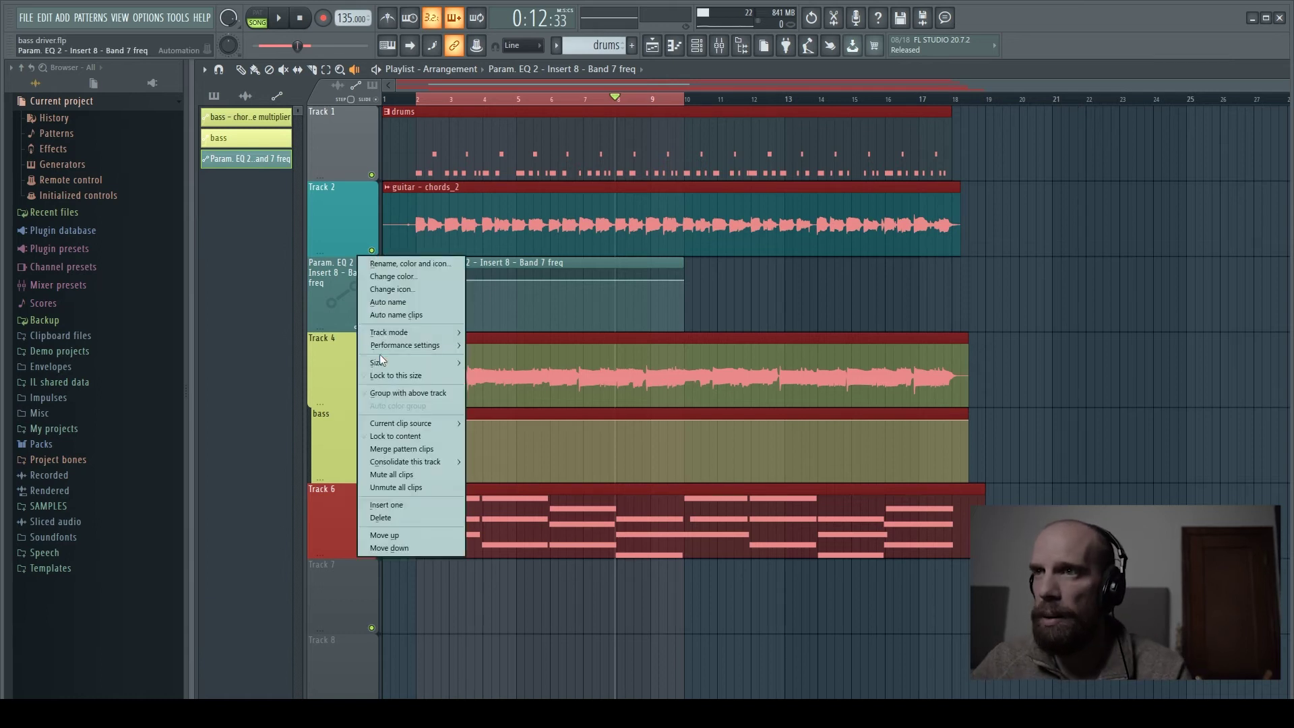
pyautogui.click(398, 394)
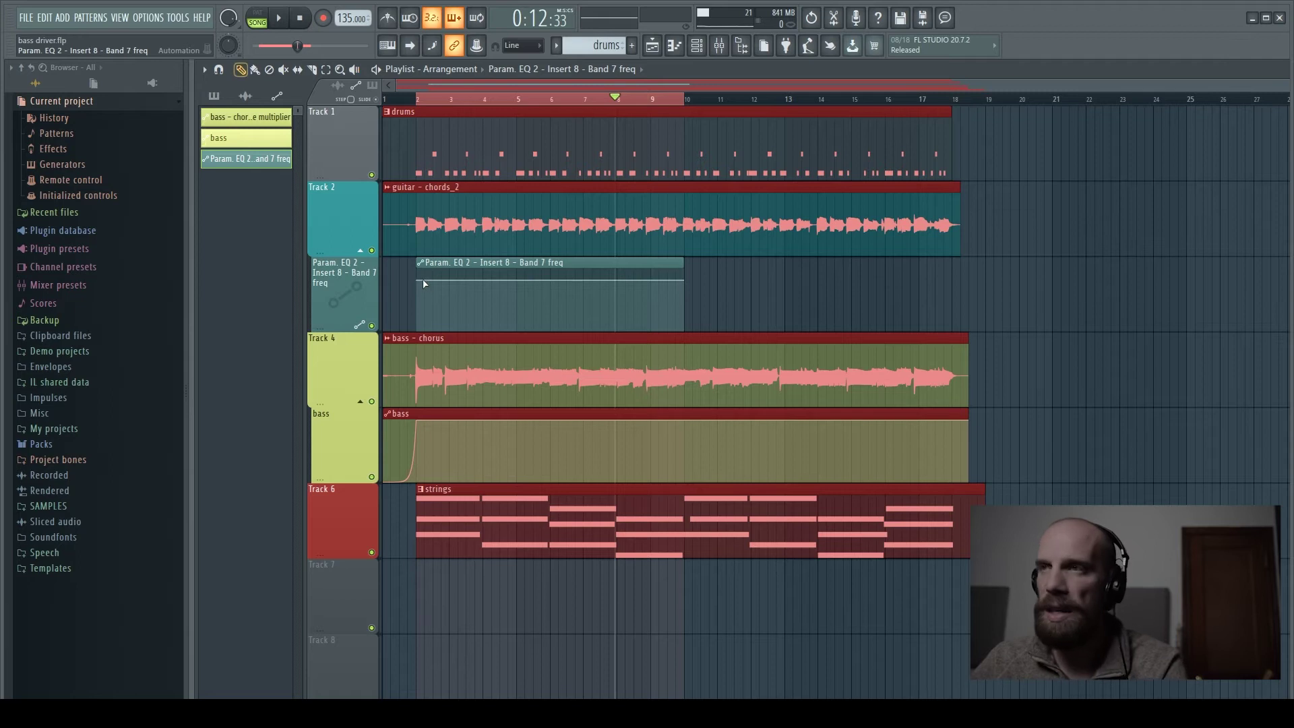
# Lower the clip's first point so the cutoff ramps upward from bar 2.
pyautogui.moveTo(423, 284)
pyautogui.scroll(3, 426, 284)
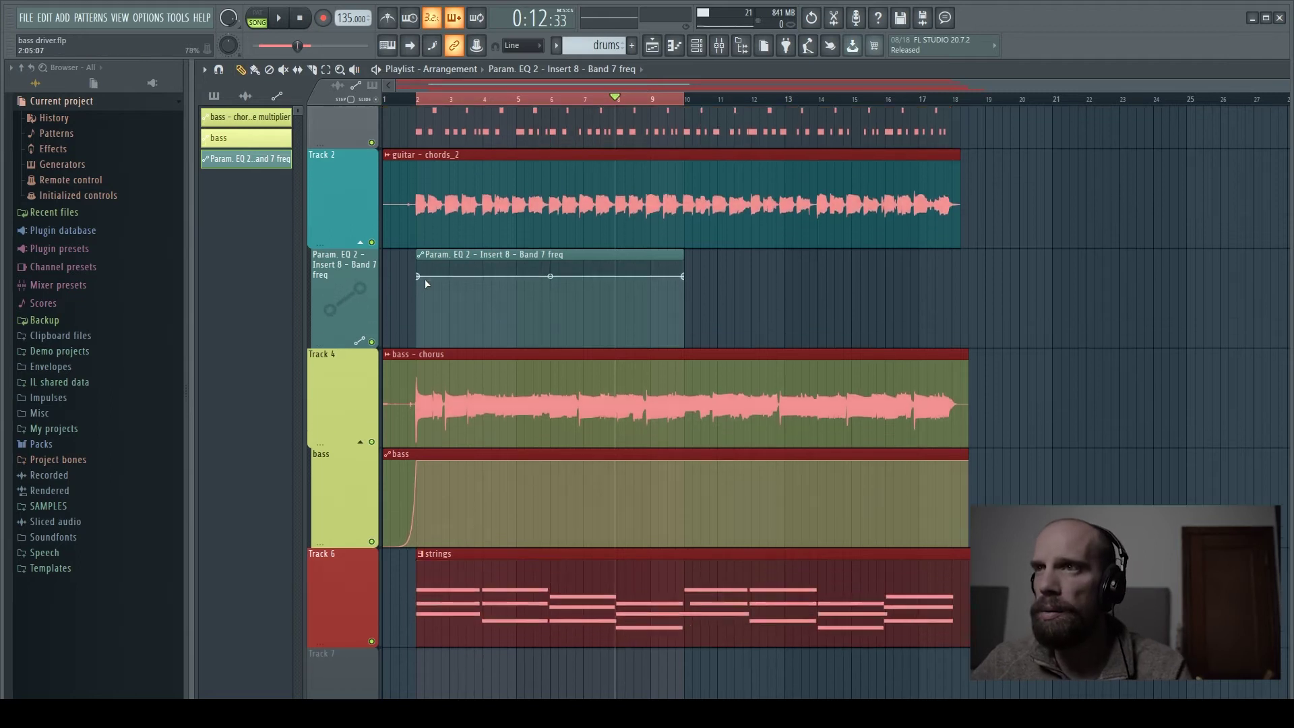
pyautogui.moveTo(420, 276); pyautogui.dragTo(426, 325)
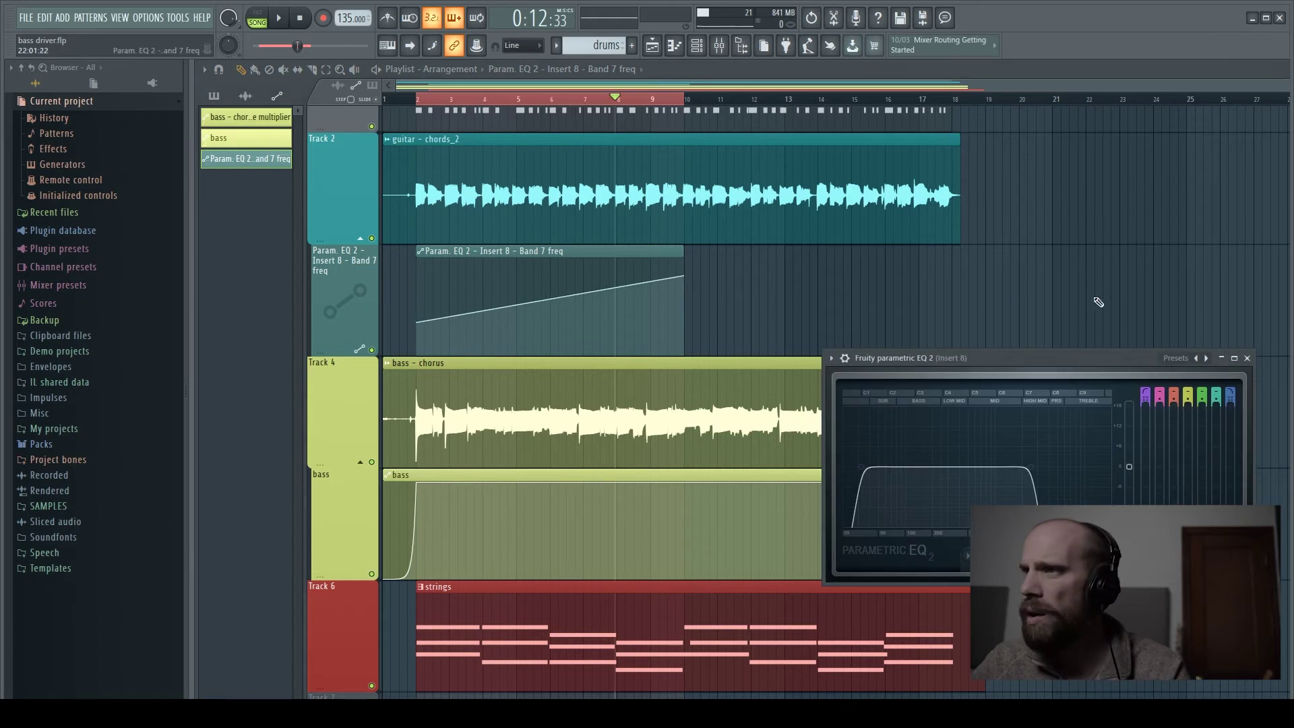
# Scrub the song from bar 2 to bar 8 to hear the cutoff sweep.
pyautogui.moveTo(1055, 364); pyautogui.dragTo(1084, 298)
pyautogui.moveTo(616, 100); pyautogui.dragTo(409, 106)
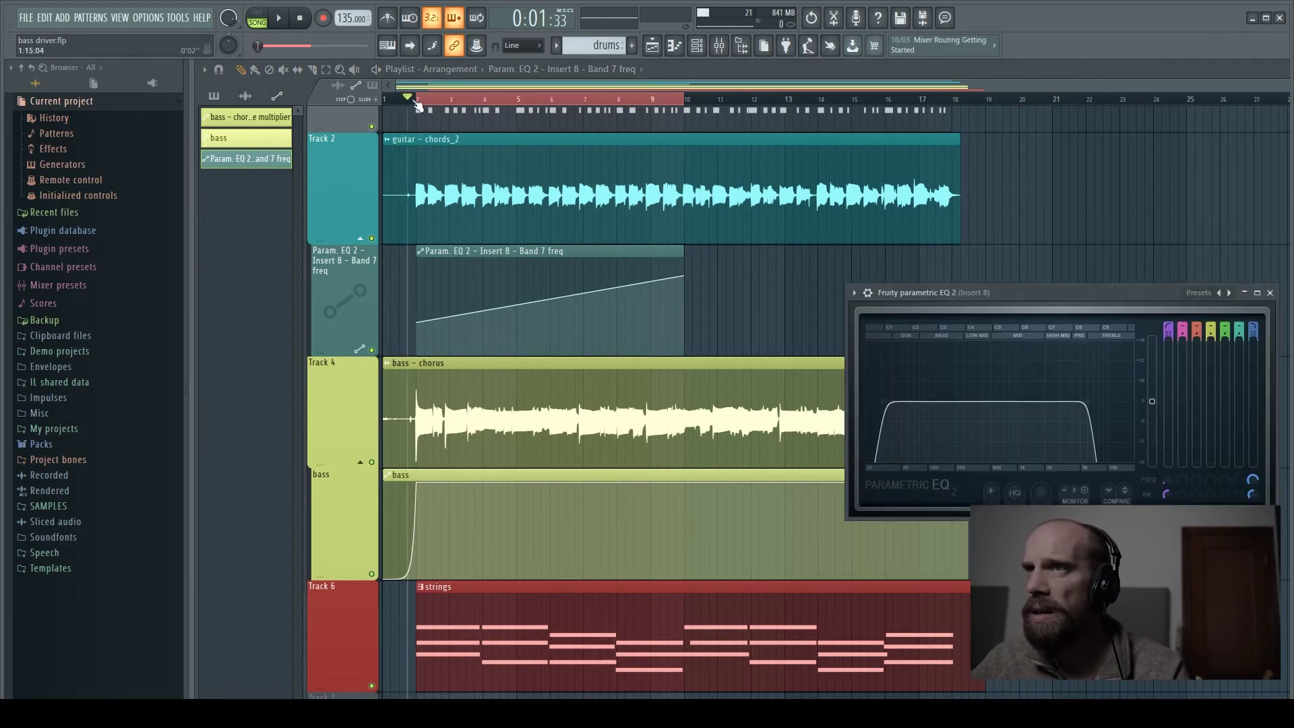
pyautogui.click(419, 101)
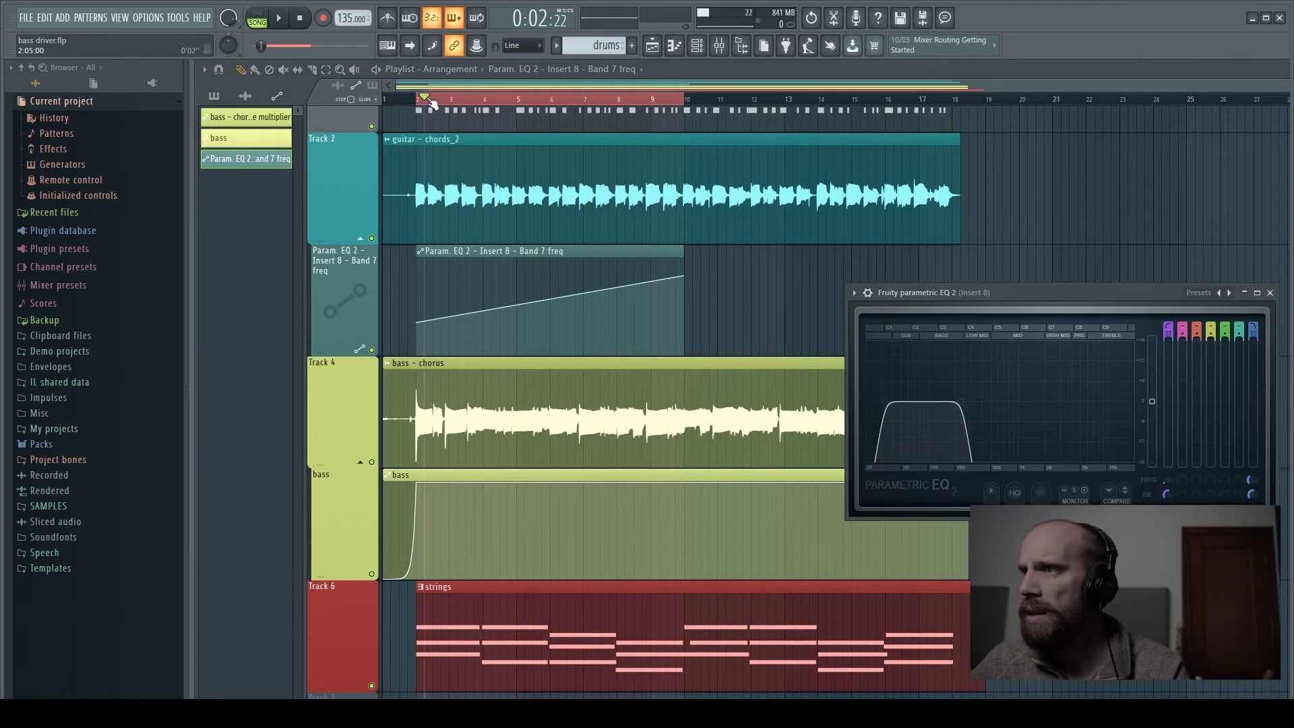
pyautogui.moveTo(432, 101); pyautogui.dragTo(619, 98)
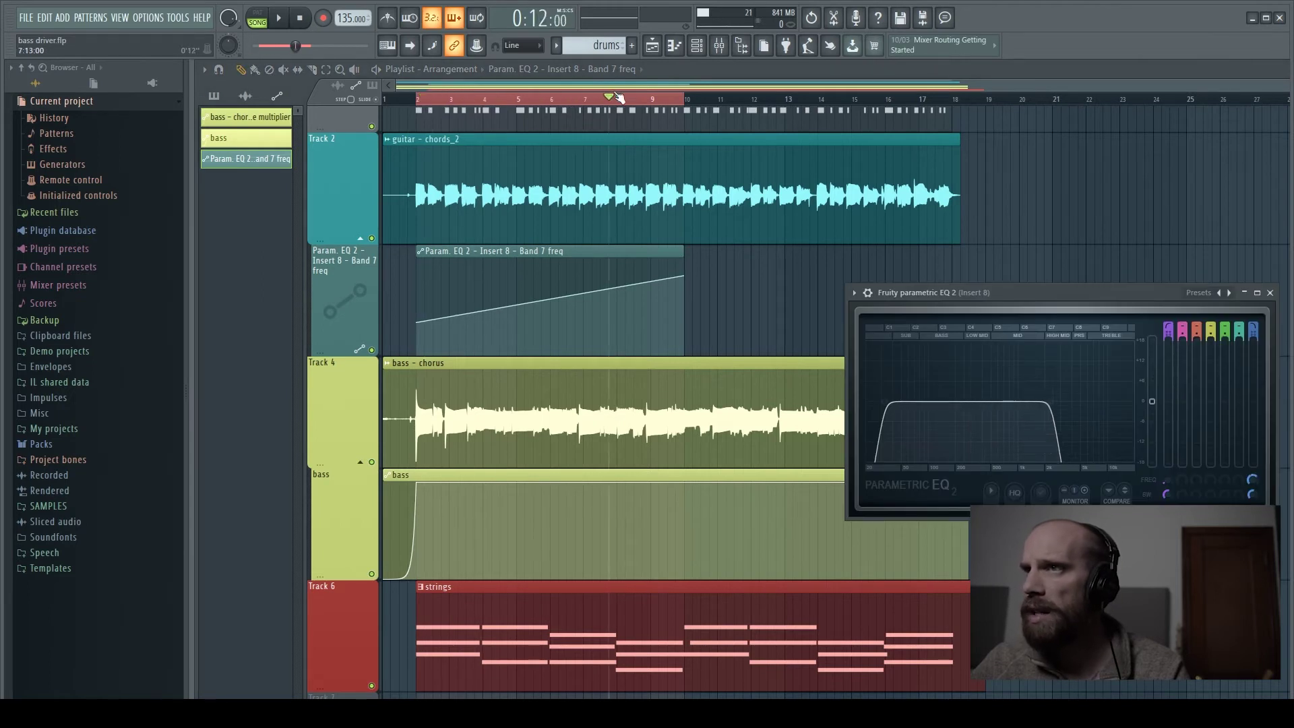
pyautogui.press('space')
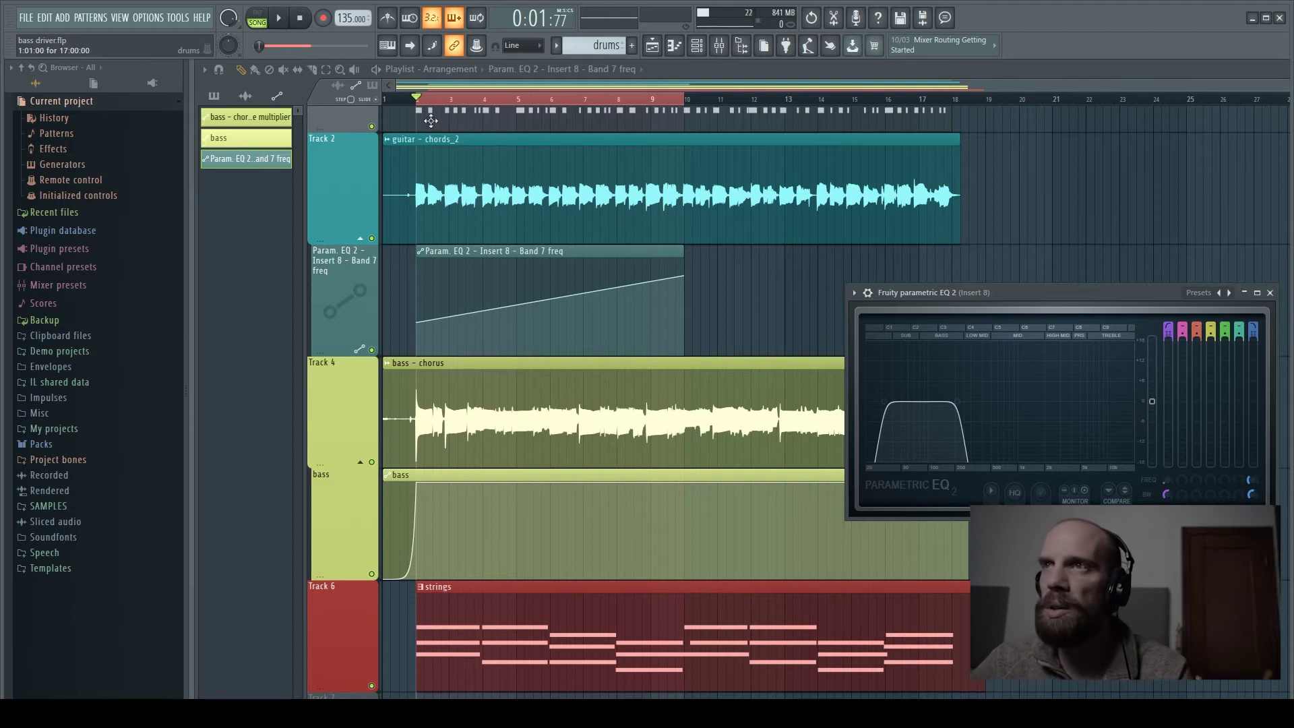
# Solo the guitar together with its band 7 automation track and listen to the sweep.
pyautogui.rightClick(372, 239)
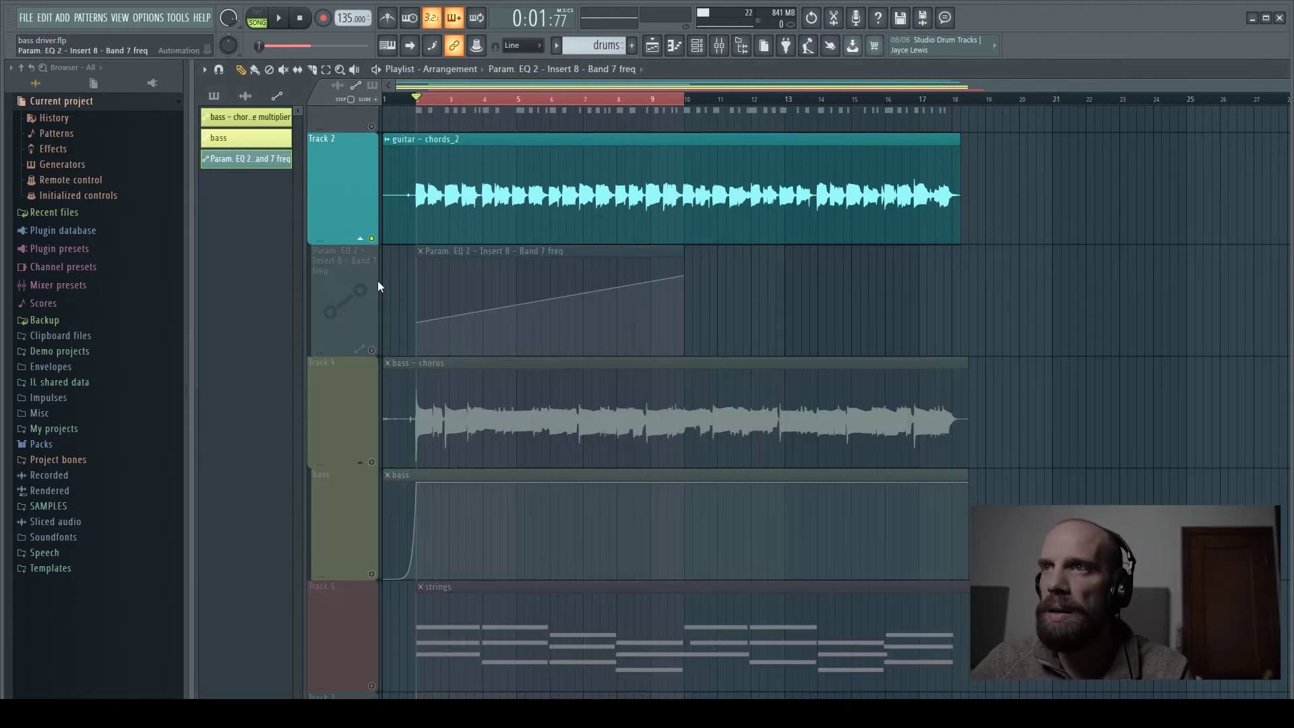
pyautogui.click(371, 350)
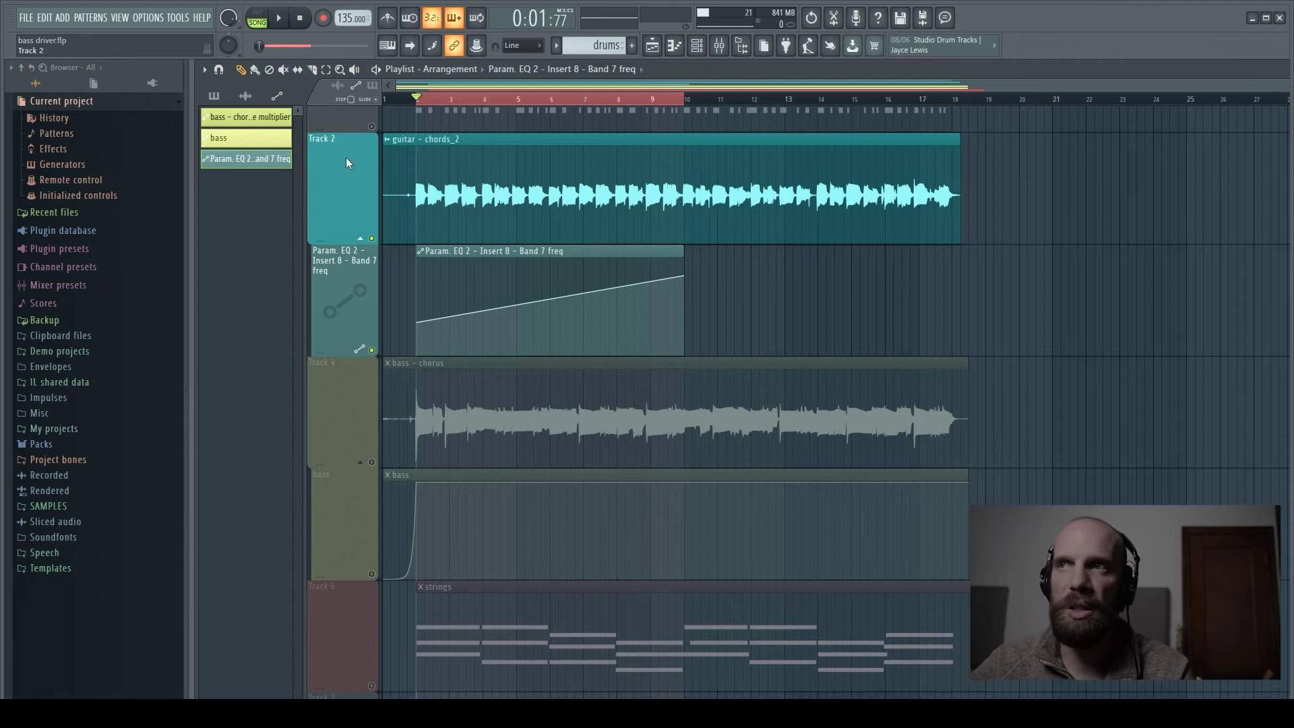
pyautogui.press('space')
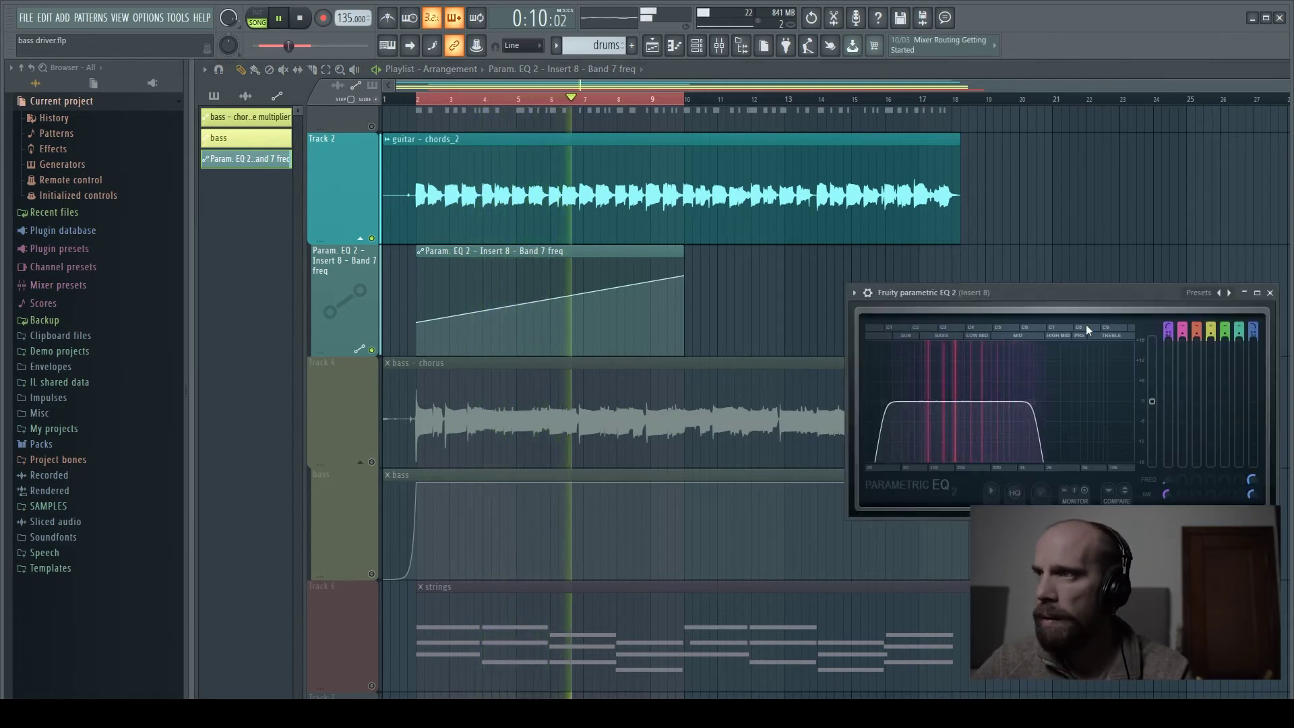
pyautogui.moveTo(1037, 291); pyautogui.dragTo(961, 275)
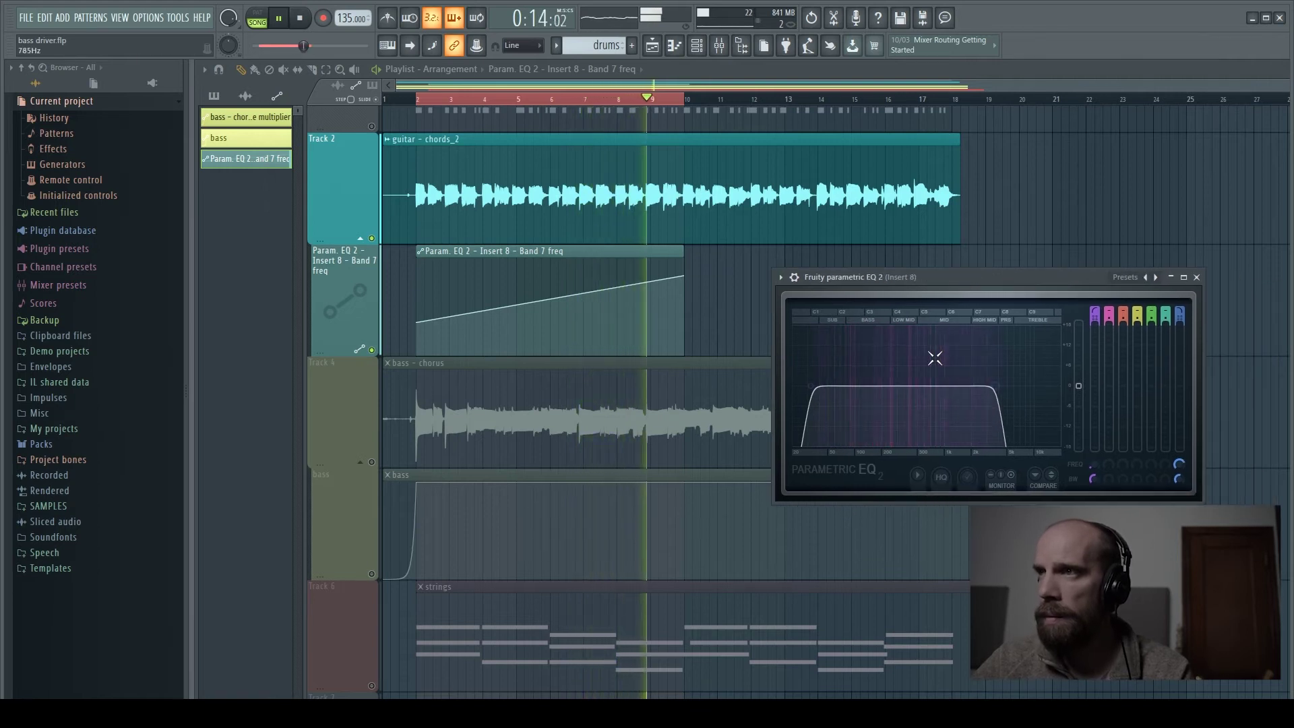
pyautogui.press('space')
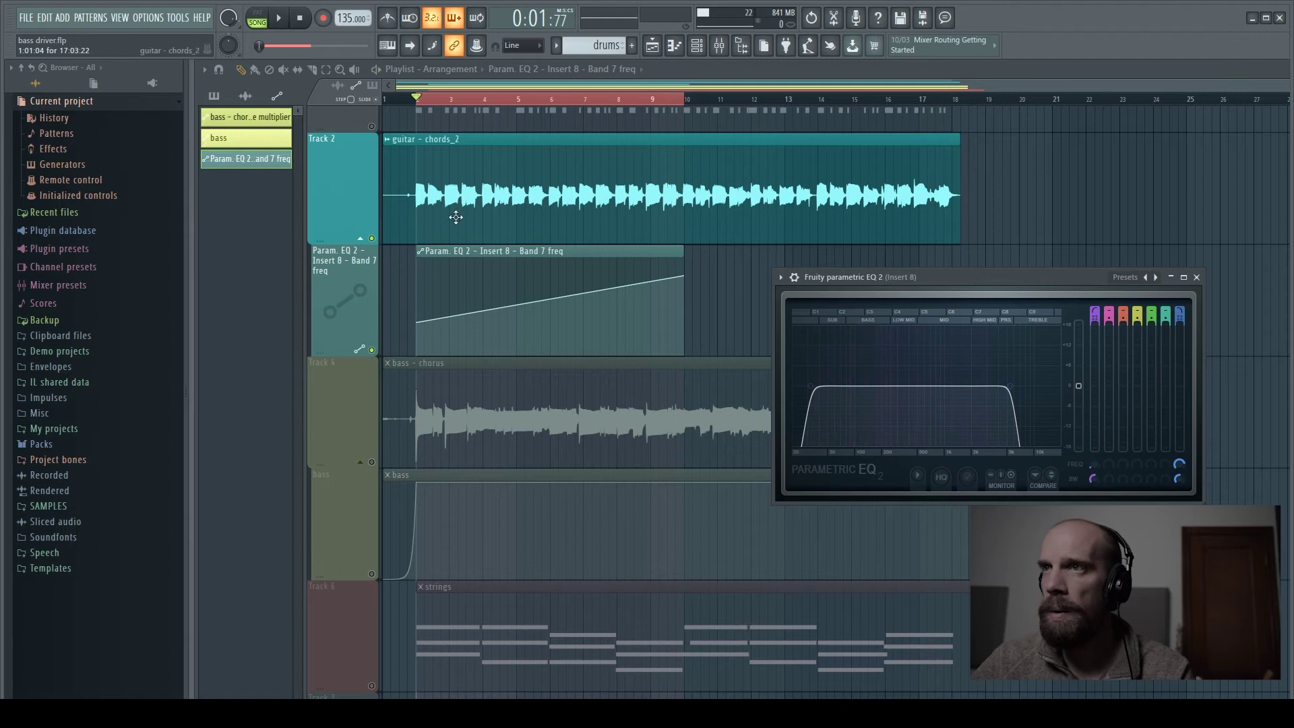
# Show the guitar's EQ automation lane, clear the bars 2–10 selection, and play the song.
pyautogui.click(370, 238)
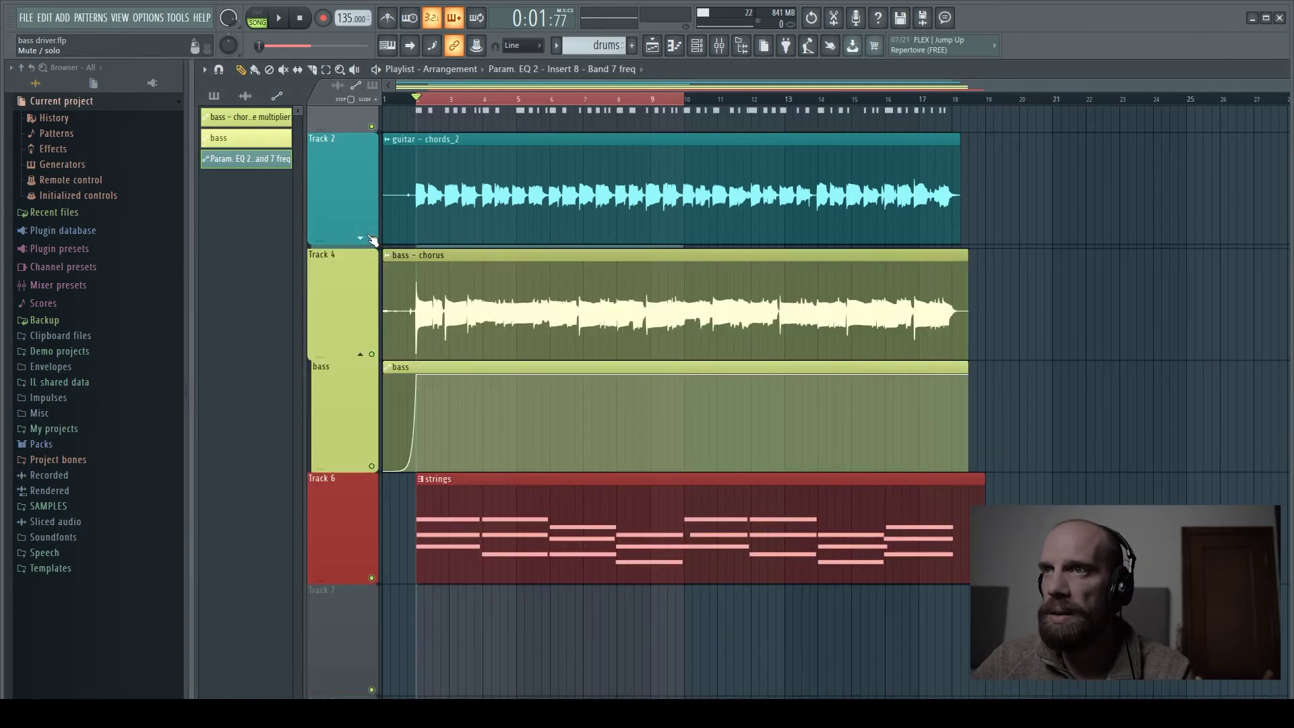
pyautogui.click(361, 240)
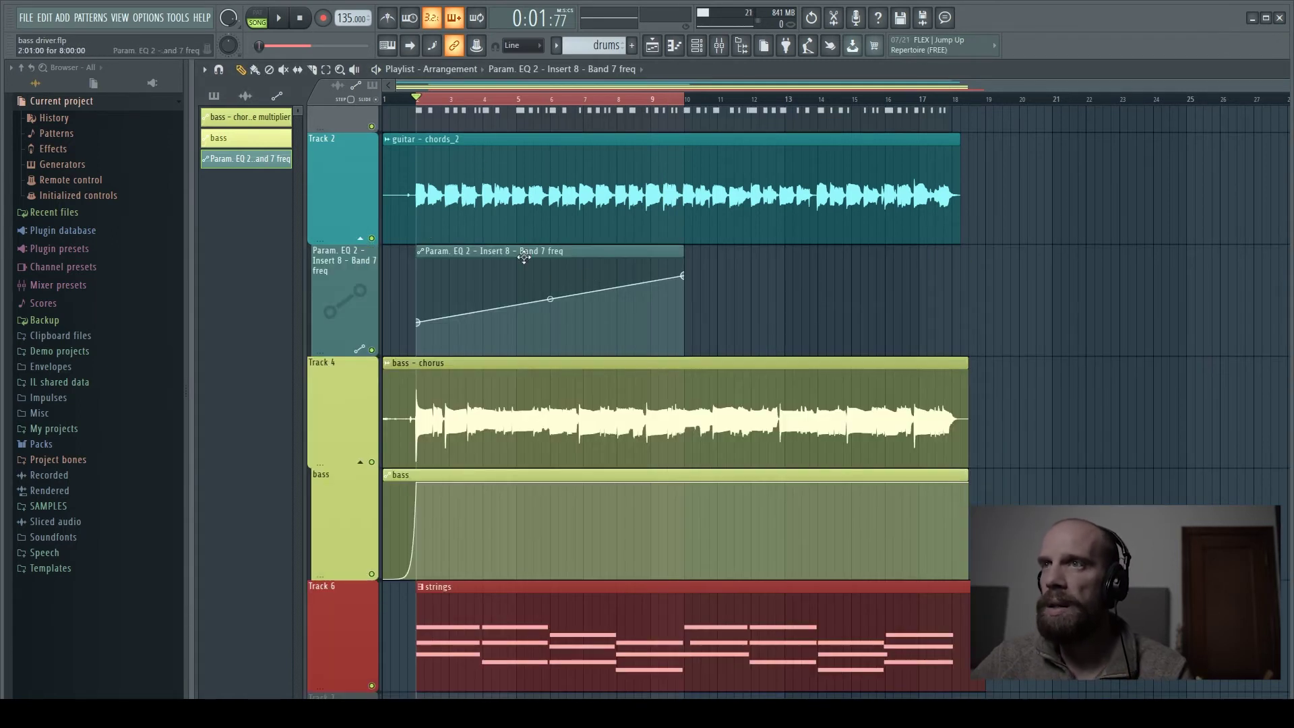
pyautogui.click(437, 106)
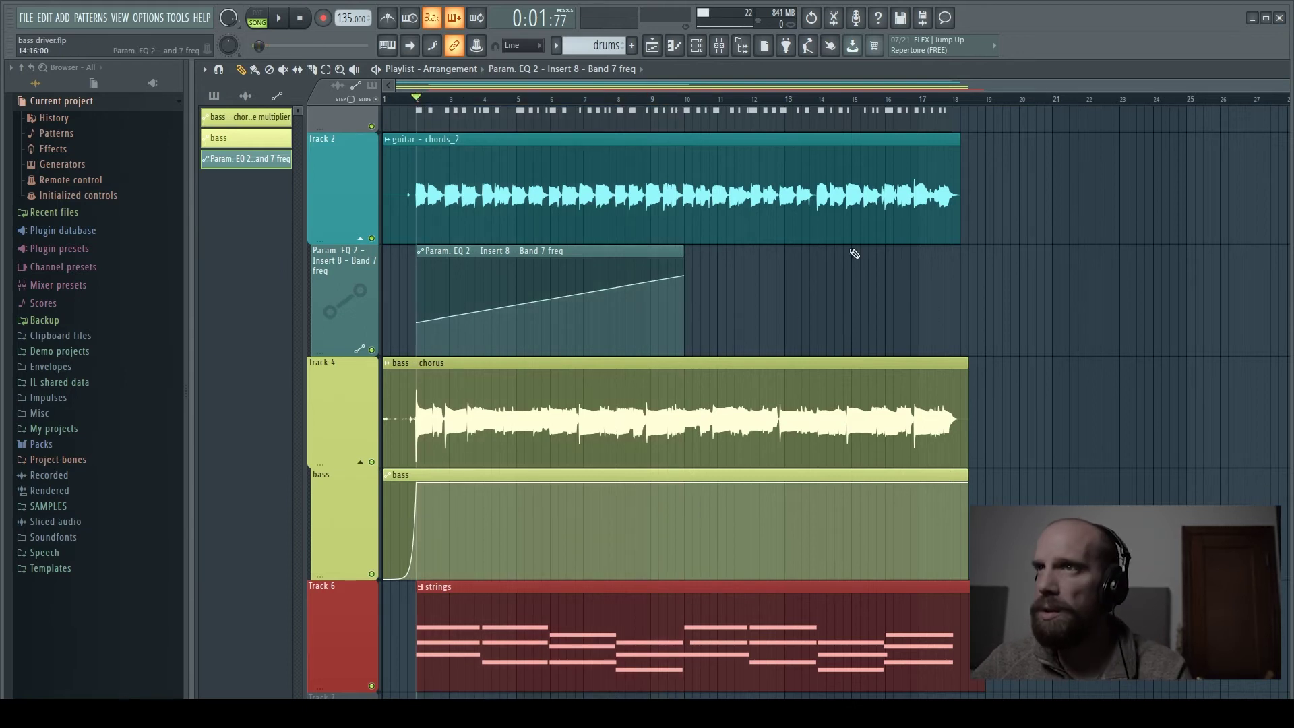
pyautogui.press('space')
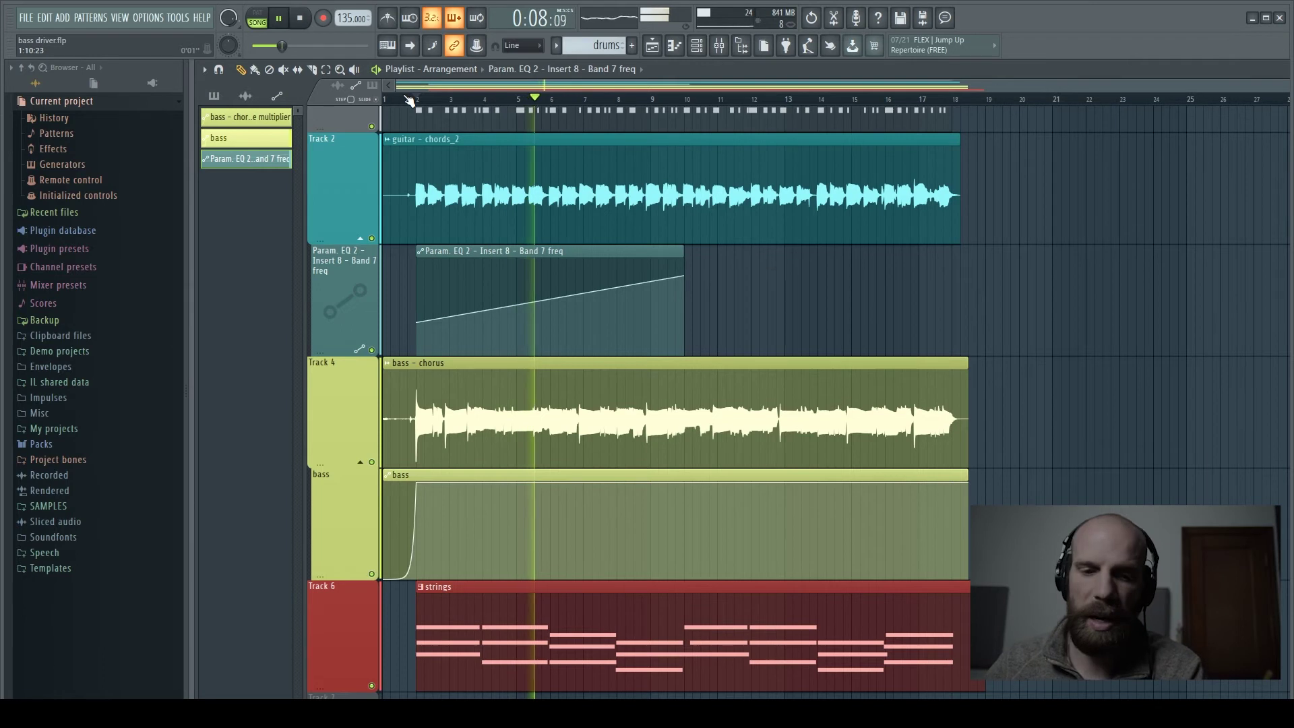
pyautogui.moveTo(960, 287); pyautogui.dragTo(884, 280)
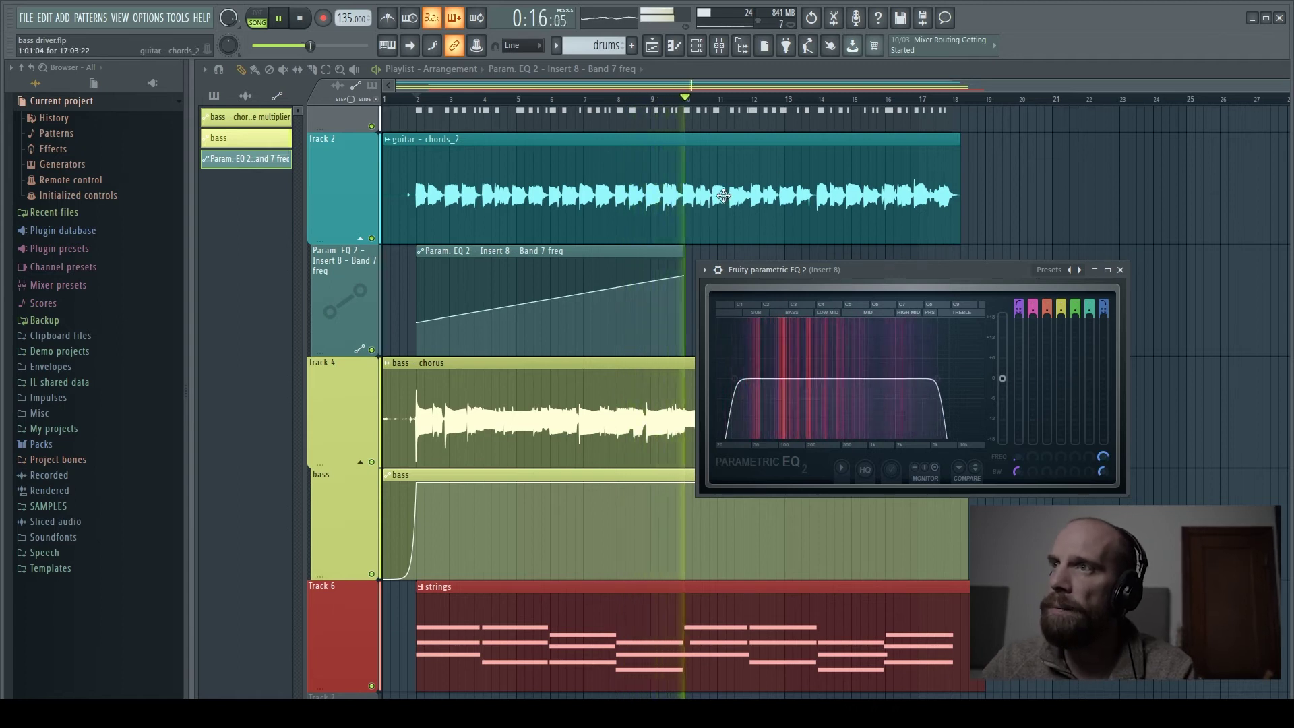
pyautogui.press('space')
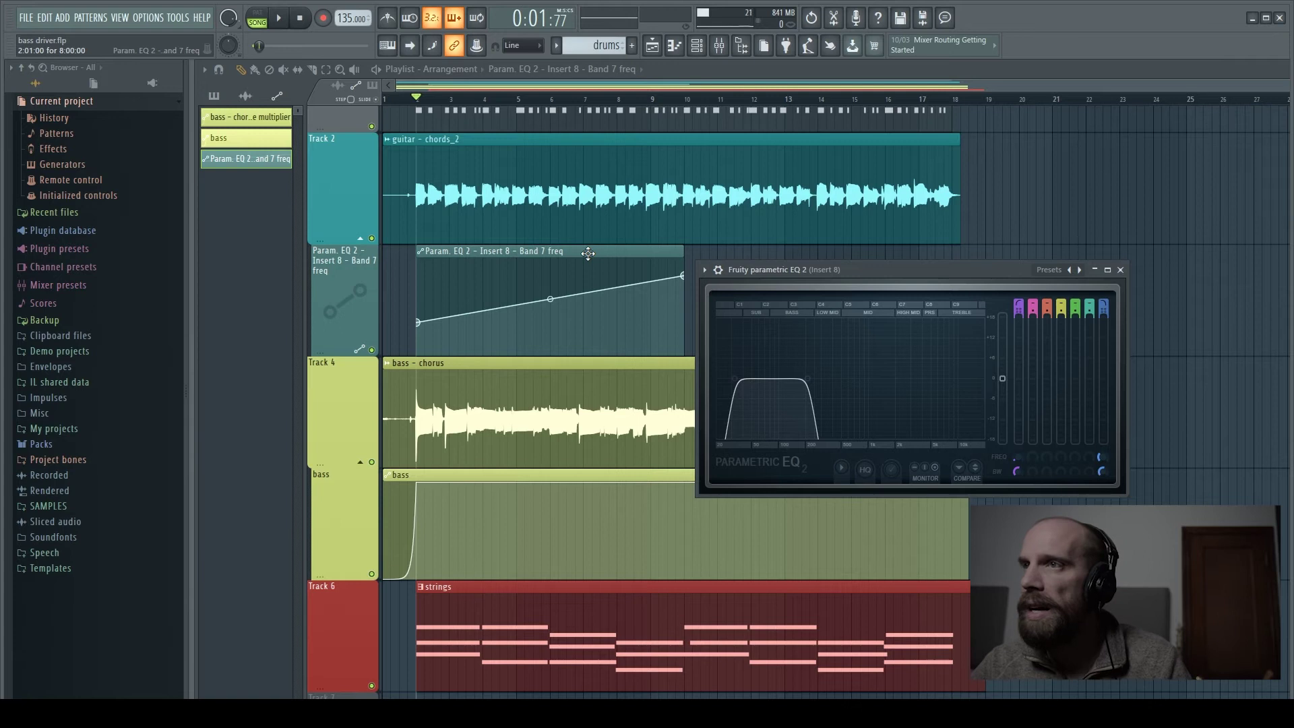
# Add a new automation point around bar 8, undoing the wave shape it created.
pyautogui.moveTo(796, 270); pyautogui.dragTo(961, 270)
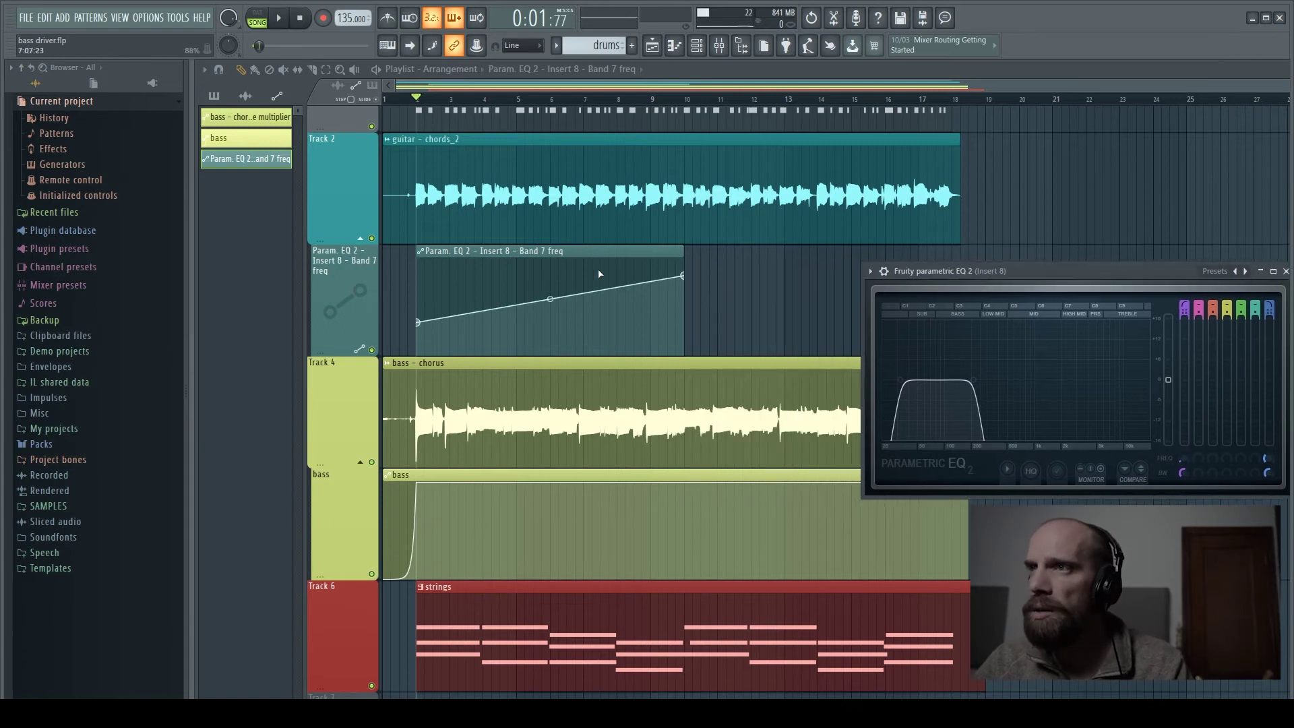
pyautogui.scroll(4, 607, 273)
pyautogui.scroll(2, 627, 279)
pyautogui.scroll(2, 627, 280)
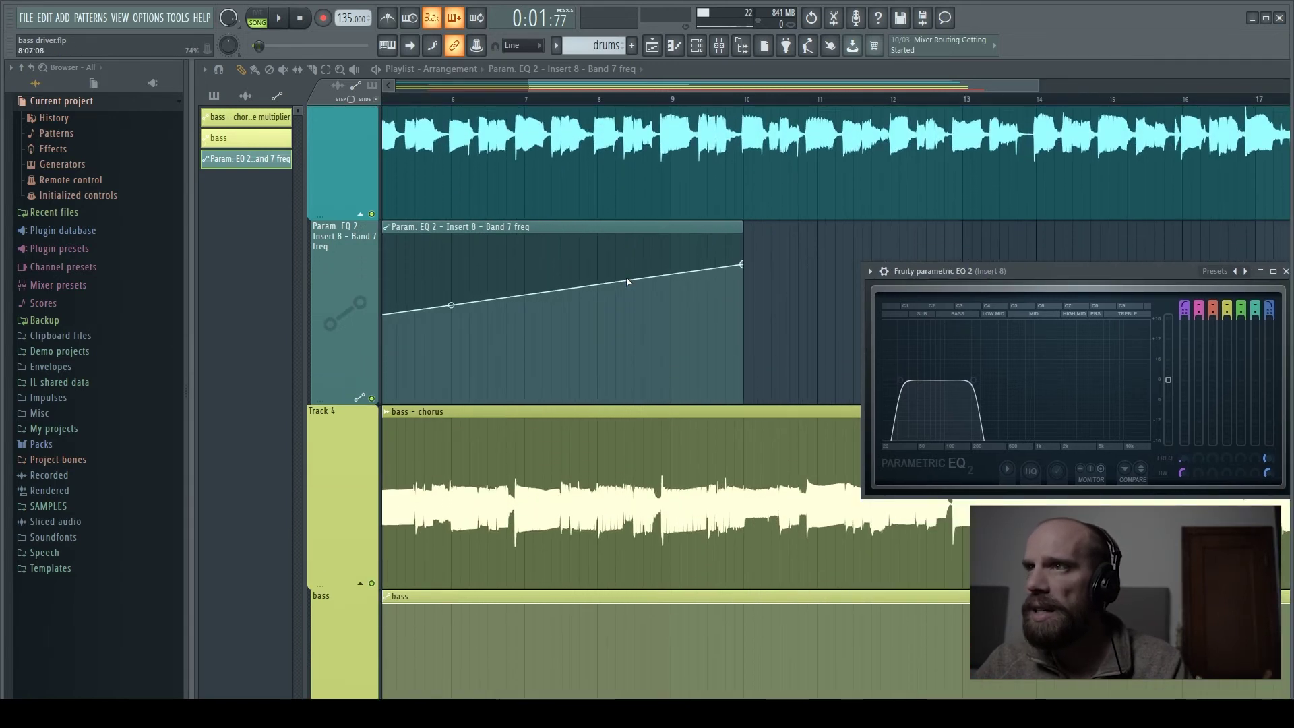
pyautogui.click(596, 286)
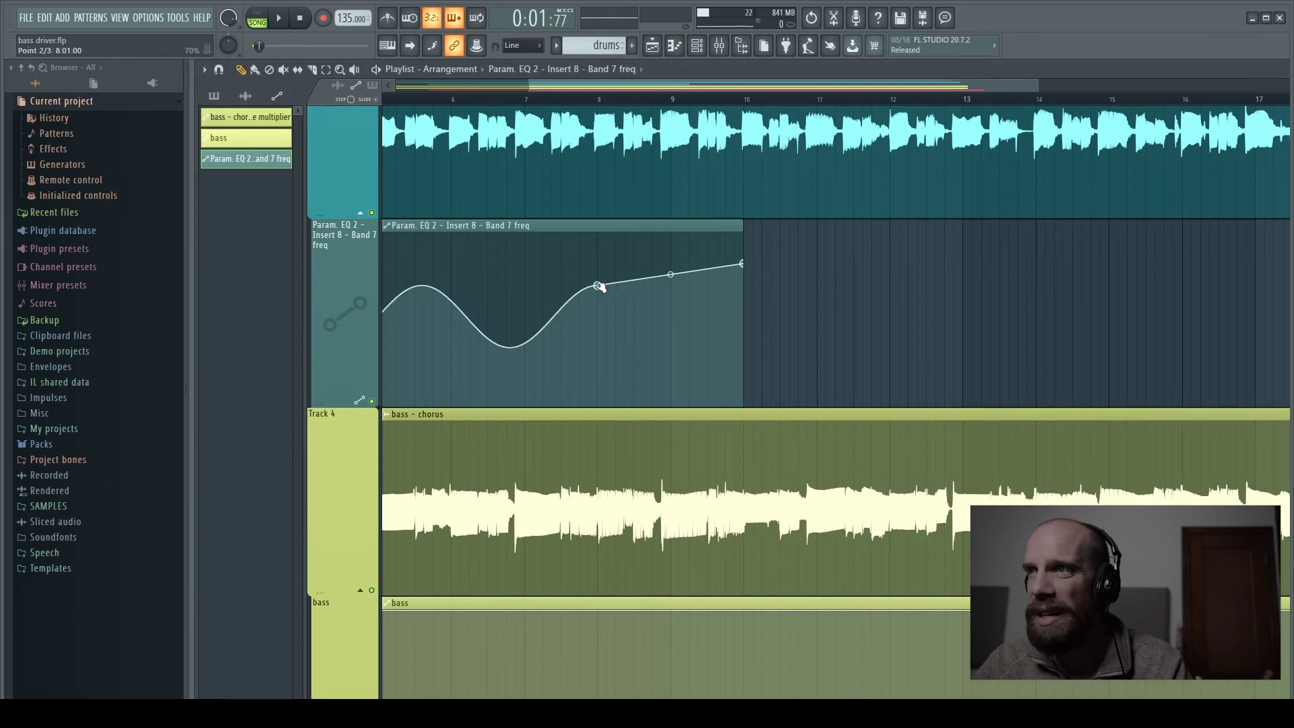
pyautogui.hotkey('ctrl', 'z')
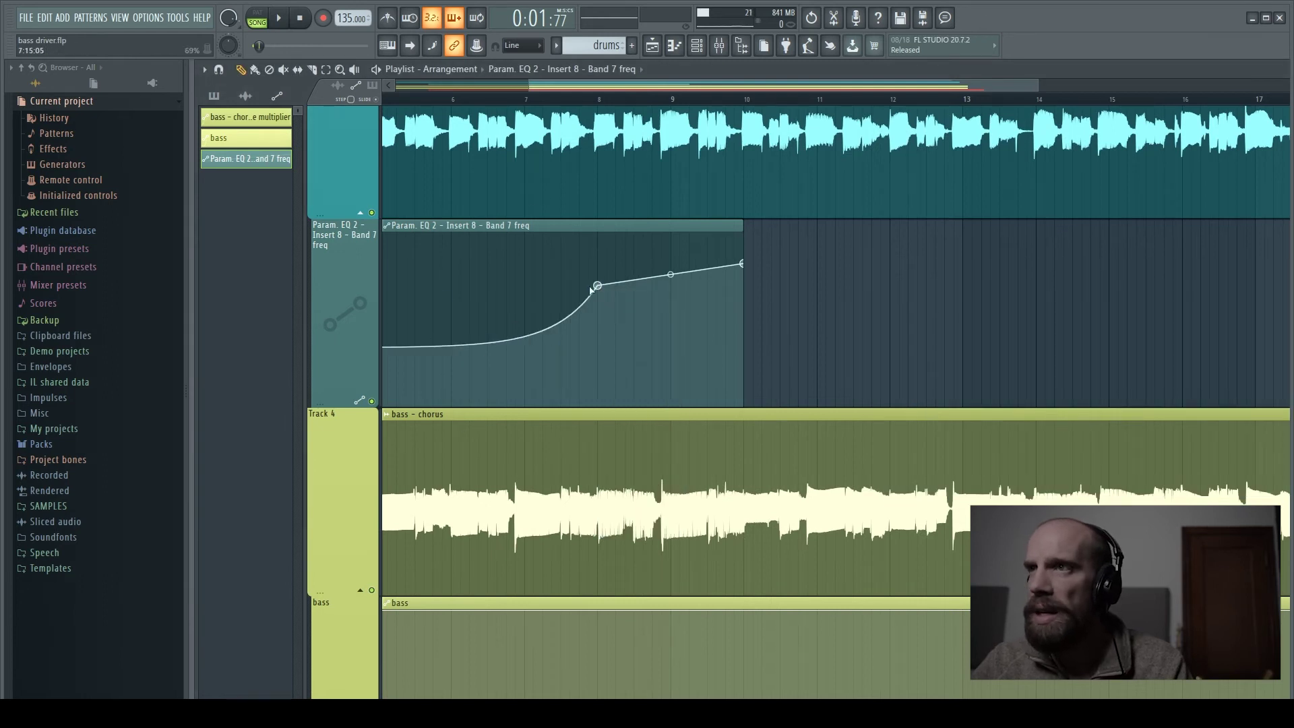
# Straighten the curve up to the bar 8 point and drop the last point to minimum cutoff.
pyautogui.moveTo(610, 87); pyautogui.dragTo(461, 99)
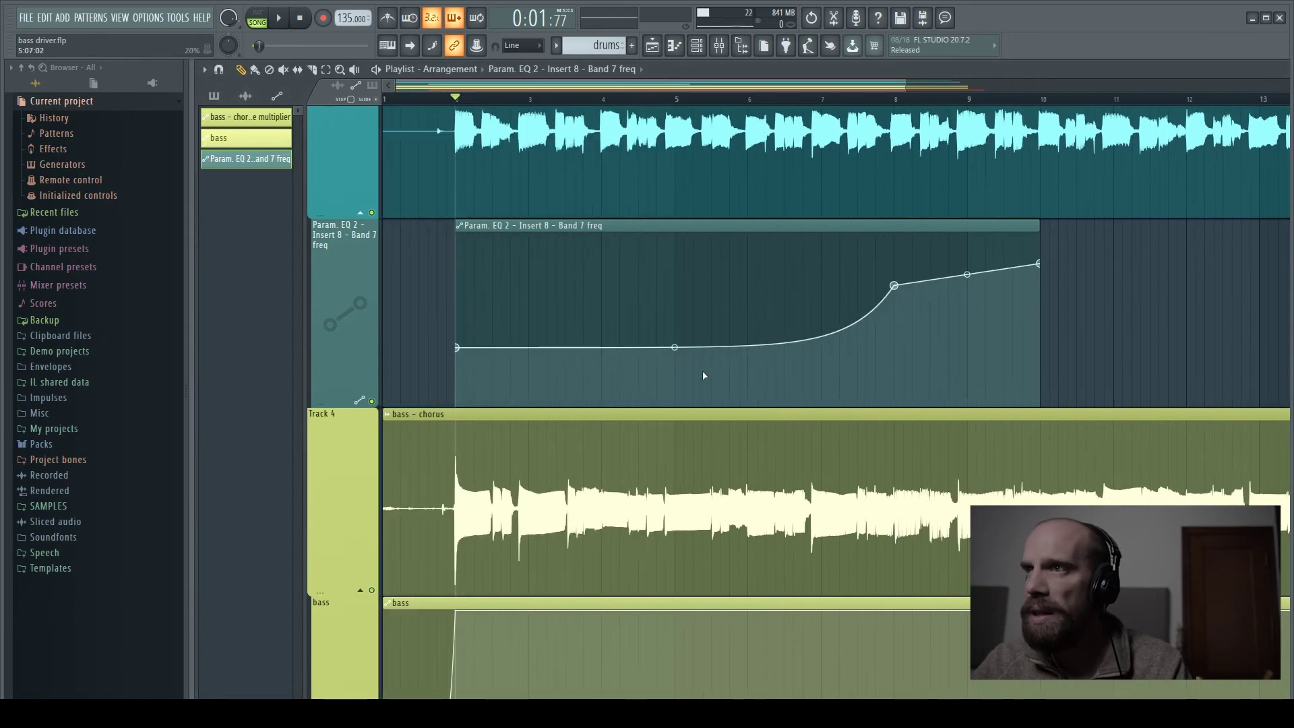
pyautogui.moveTo(675, 348); pyautogui.dragTo(674, 312)
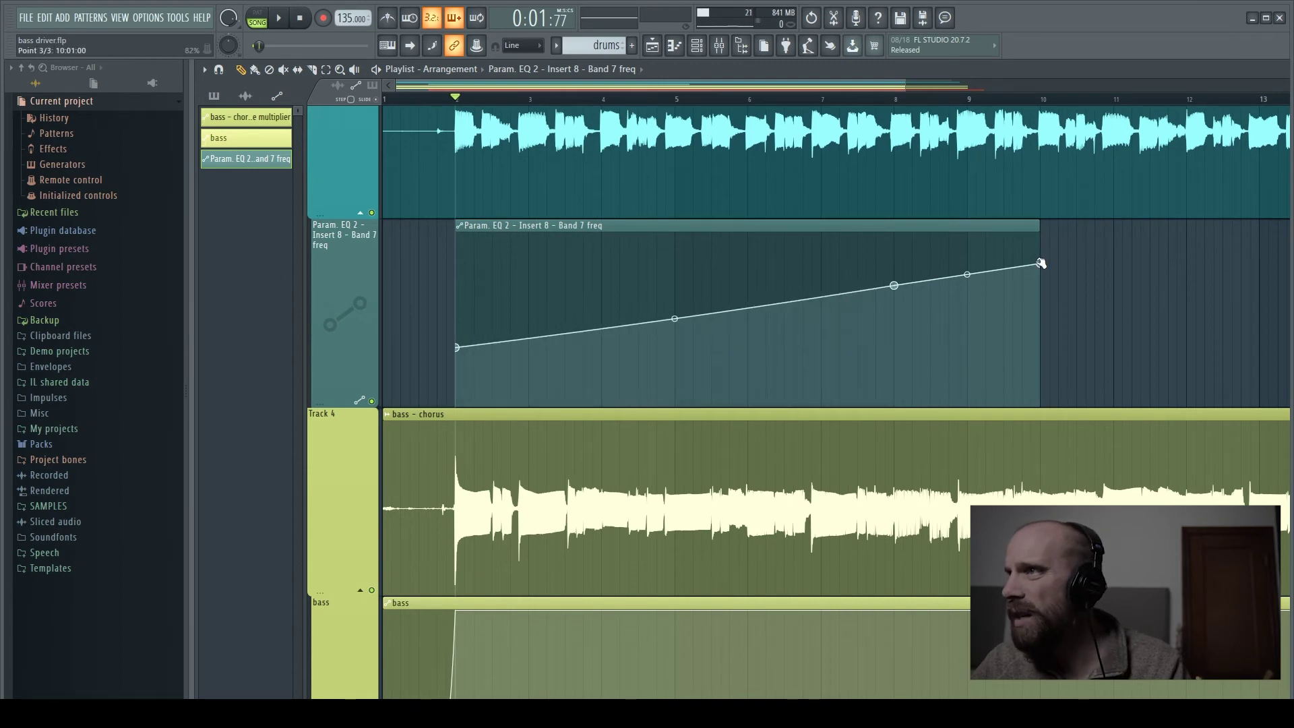
pyautogui.moveTo(1040, 263); pyautogui.dragTo(1044, 403)
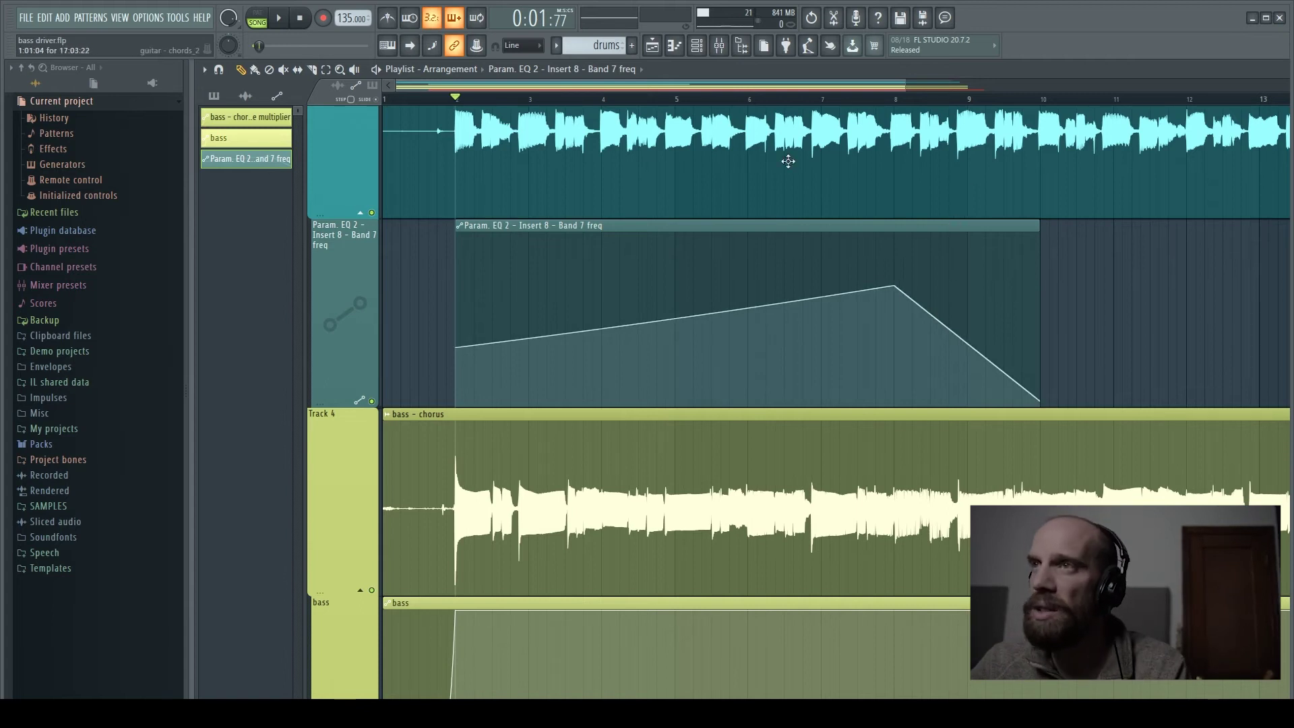
# Solo the guitar with its automation track and listen from around bar 6.
pyautogui.rightClick(372, 214)
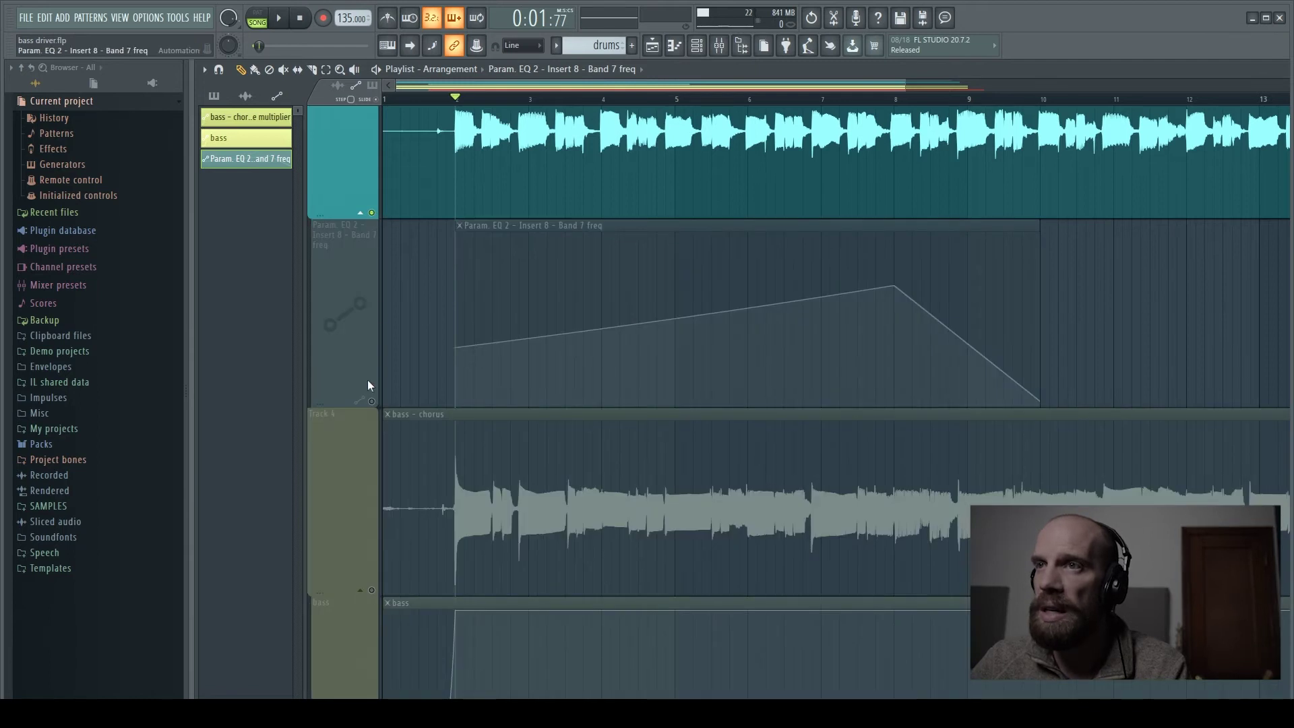
pyautogui.click(373, 402)
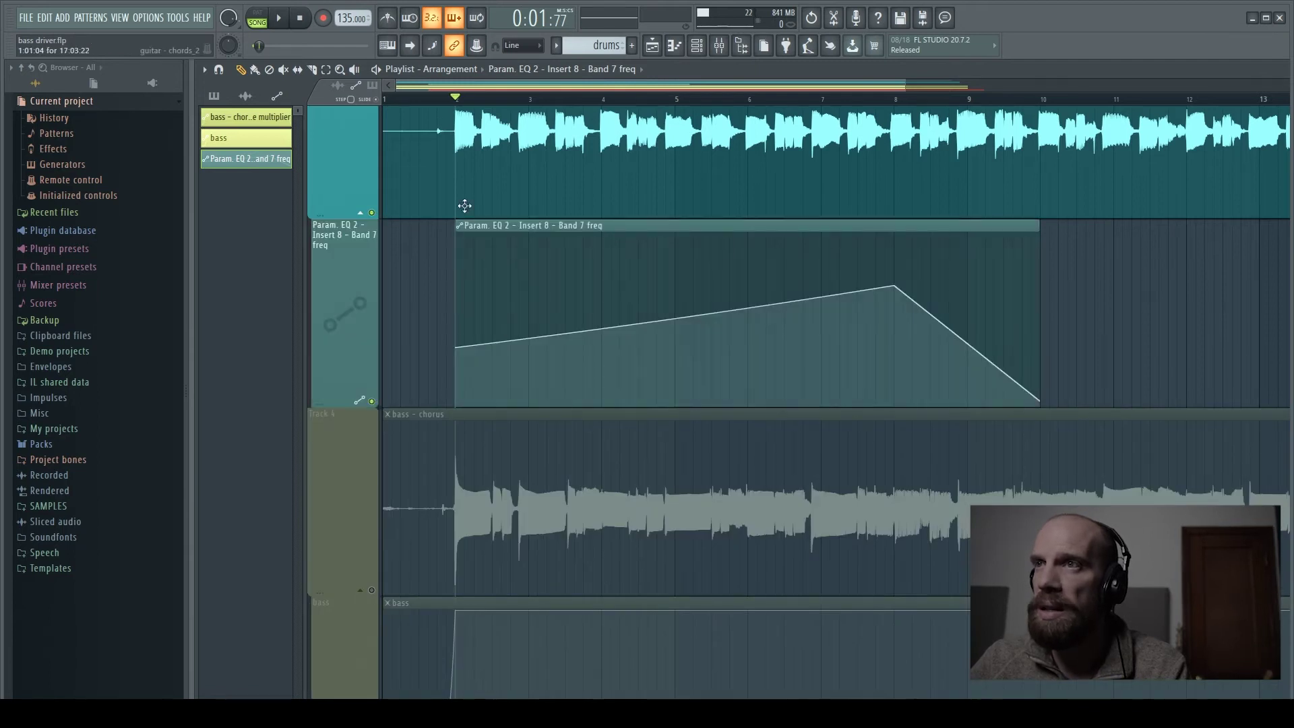
pyautogui.click(766, 100)
pyautogui.press('space')
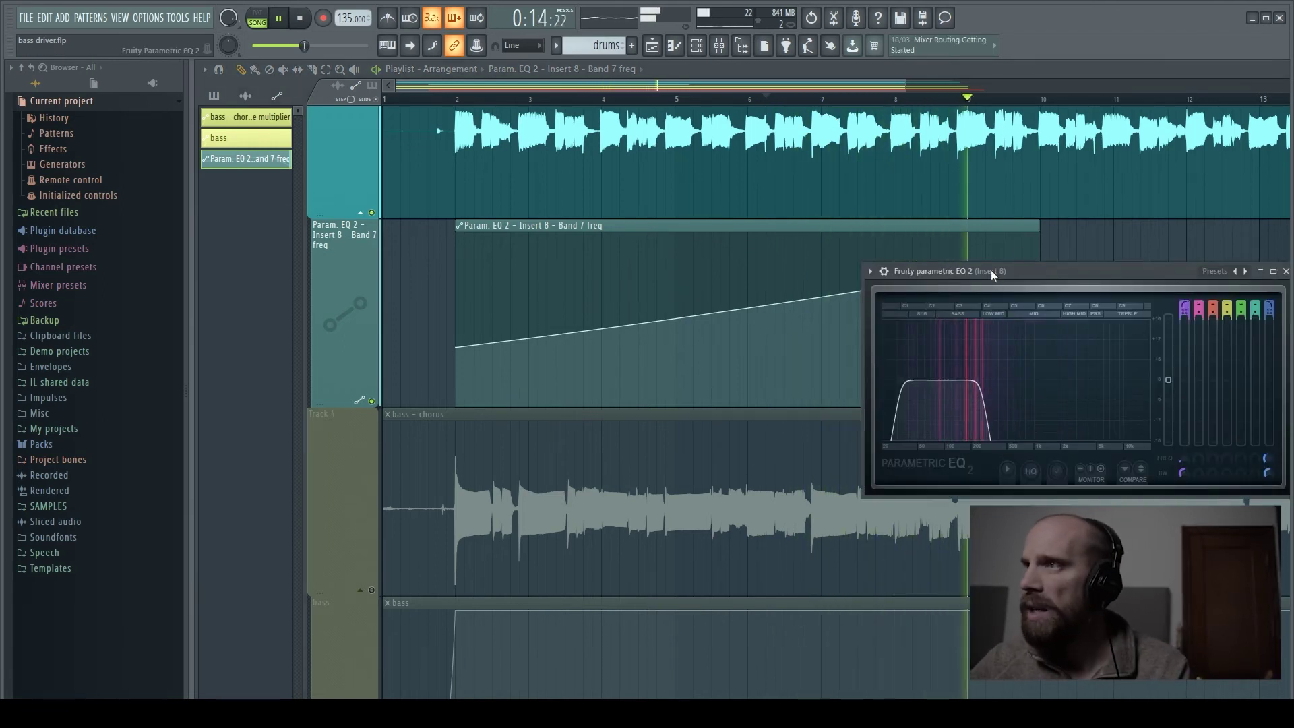
pyautogui.moveTo(1000, 275); pyautogui.dragTo(652, 290)
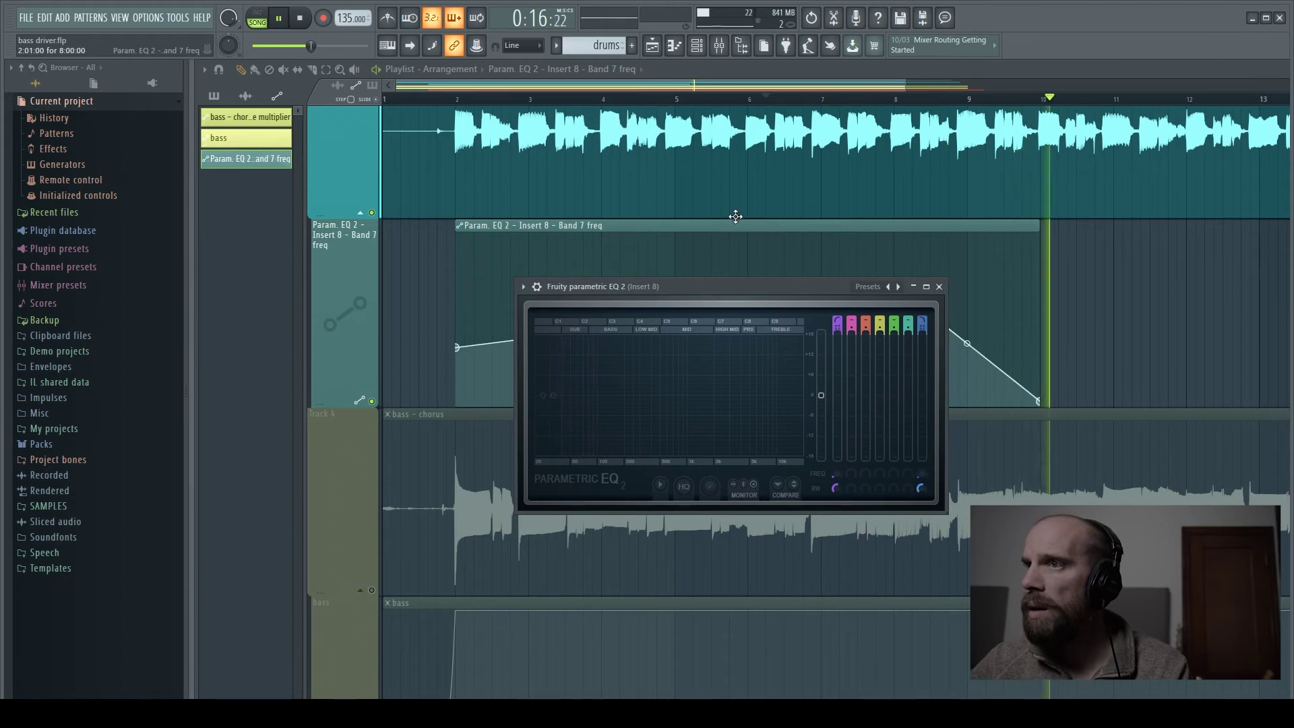
pyautogui.press('space')
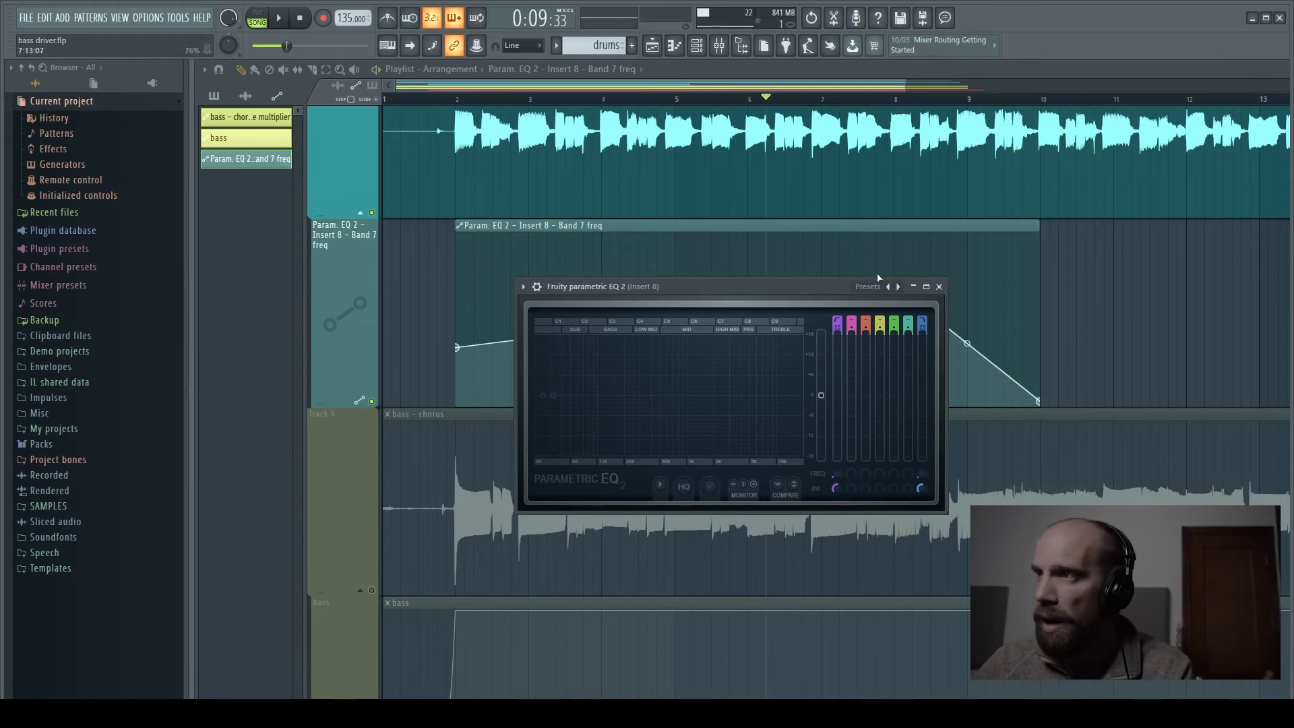
pyautogui.click(940, 287)
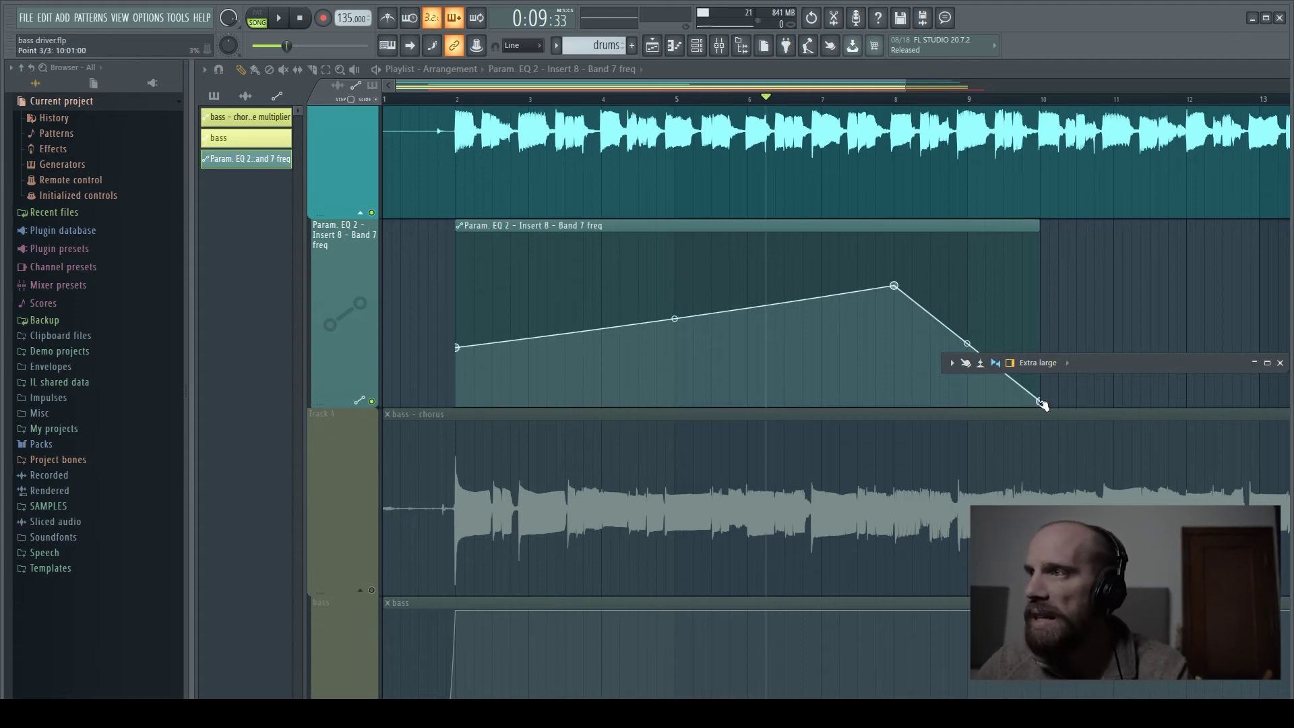
# Raise the last point to full cutoff and delete the bar 8 point for a straight ramp.
pyautogui.moveTo(1041, 402); pyautogui.dragTo(1039, 284)
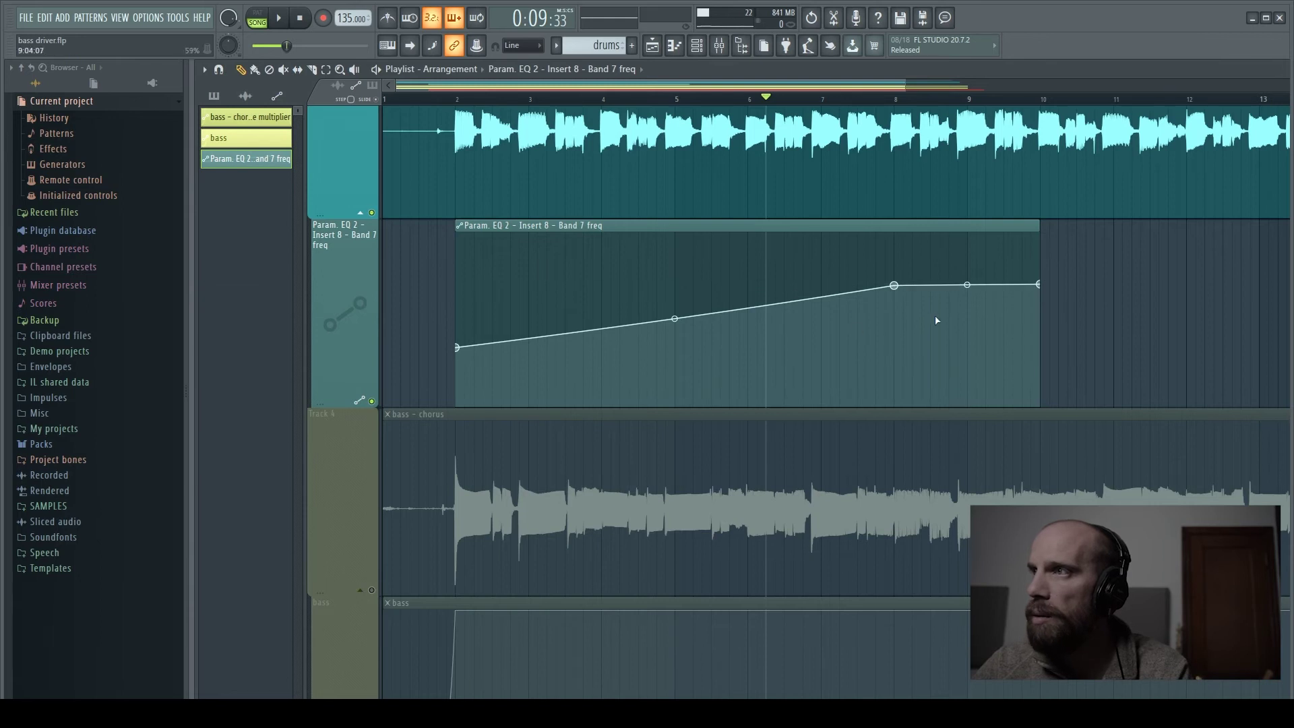
pyautogui.rightClick(896, 284)
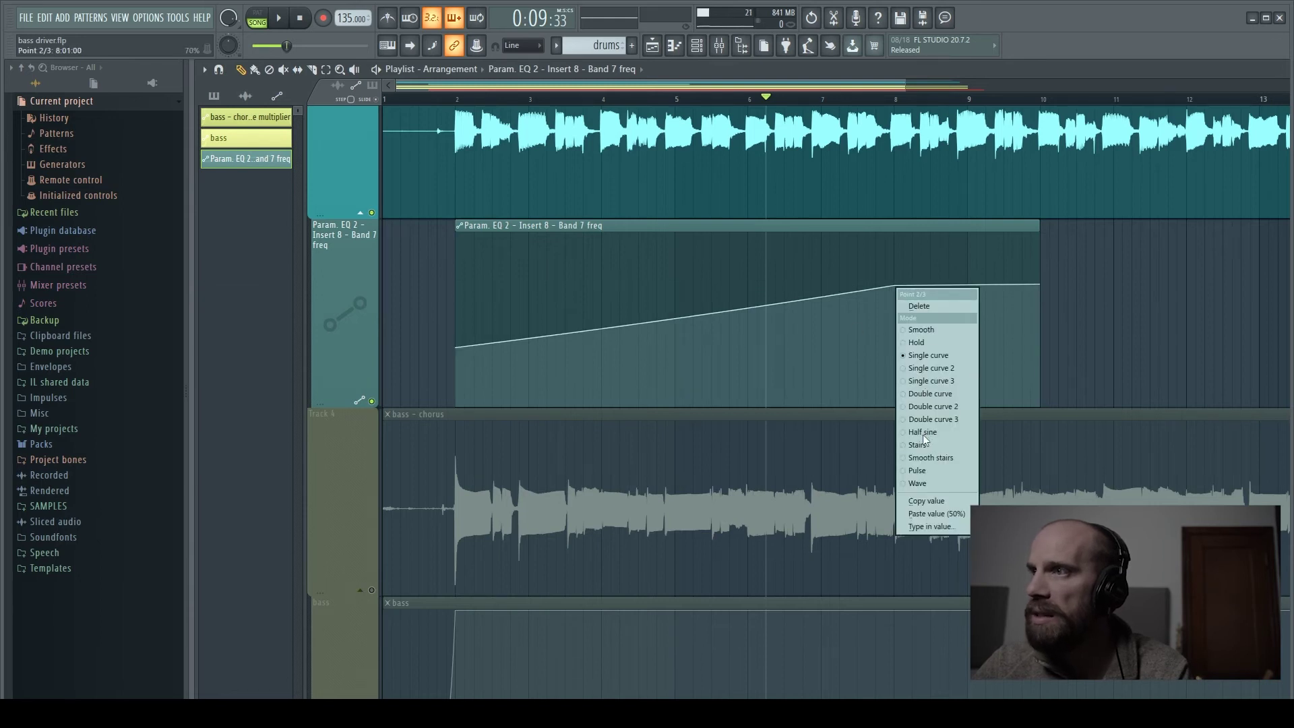
pyautogui.click(928, 502)
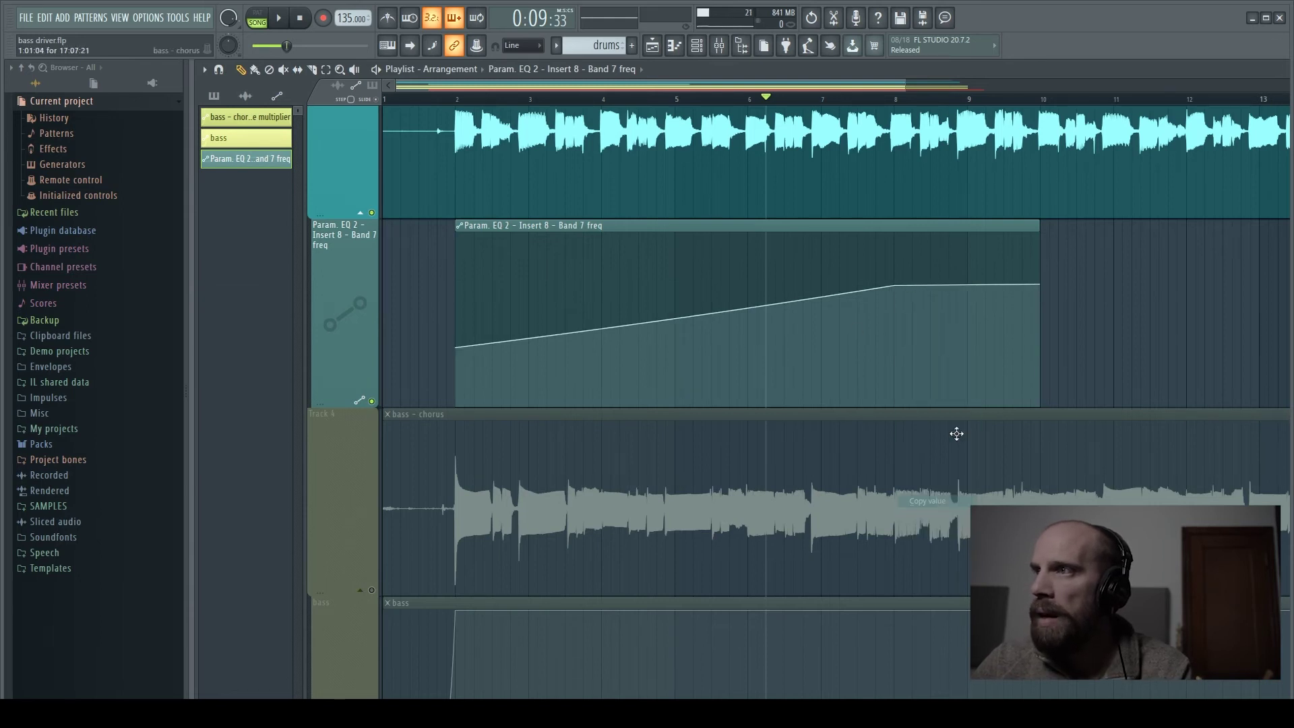
pyautogui.rightClick(1040, 285)
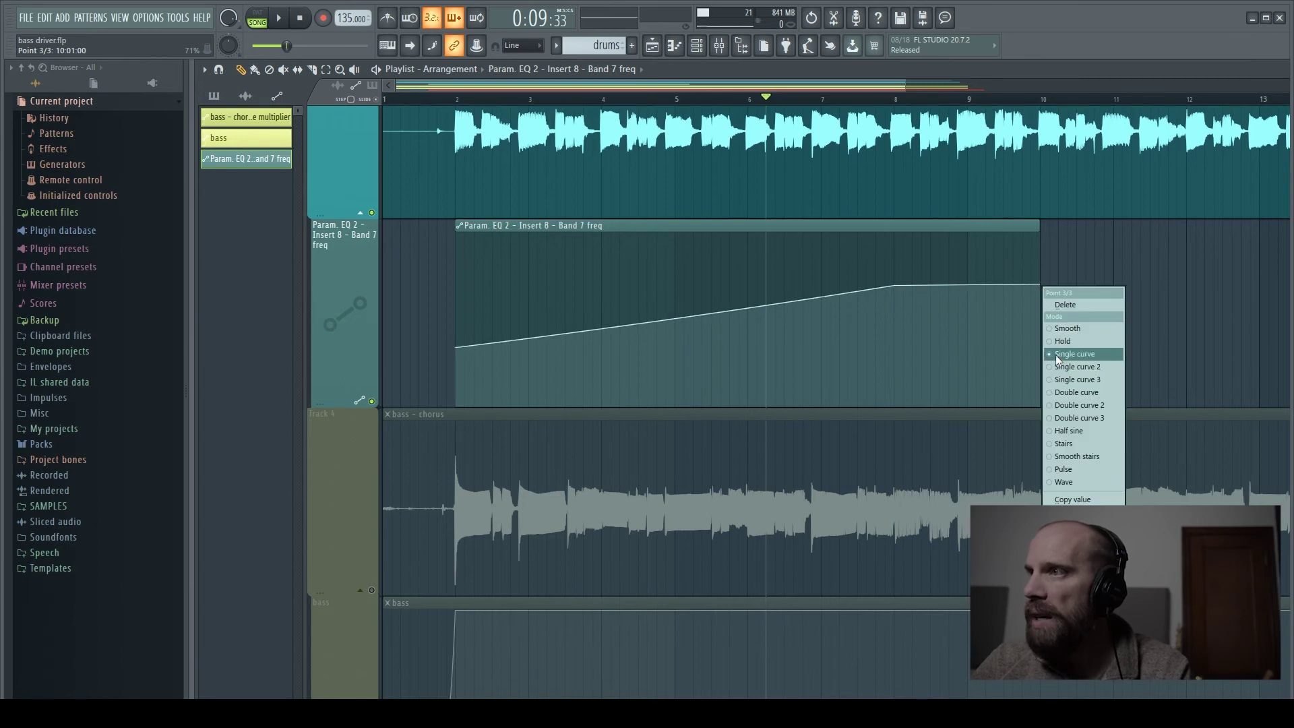
pyautogui.click(1071, 499)
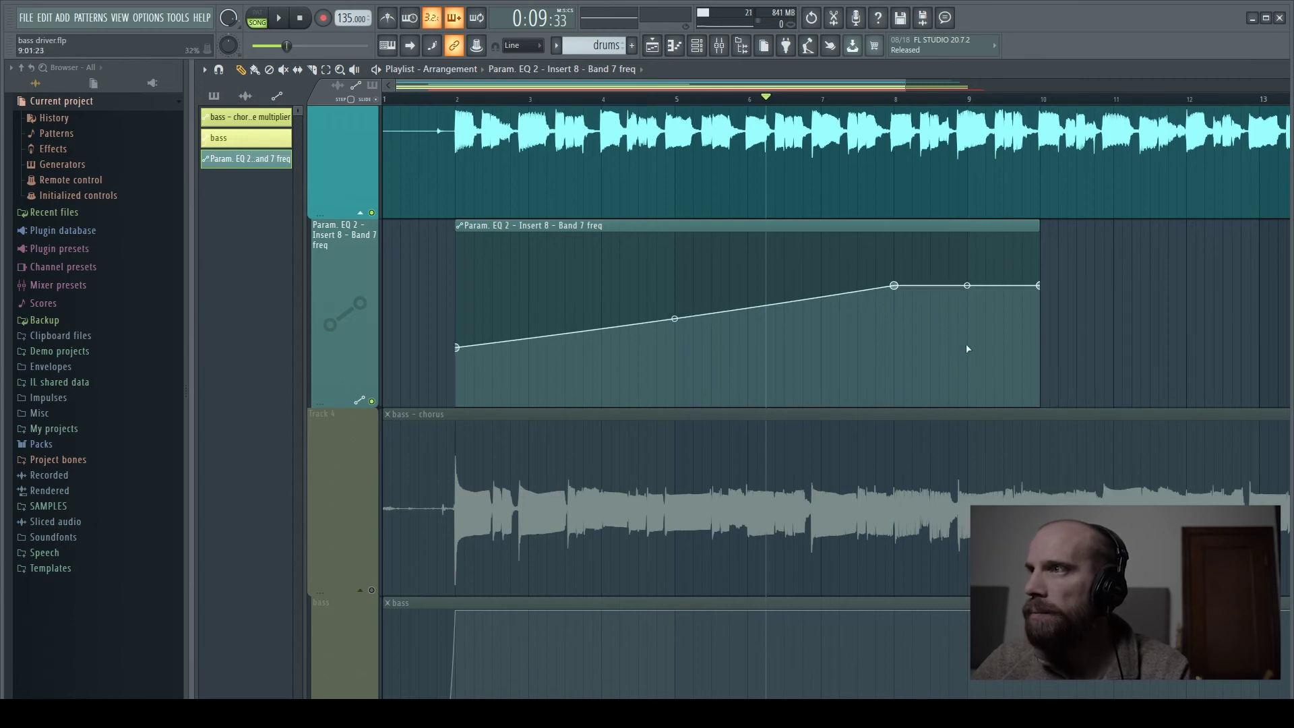
pyautogui.moveTo(895, 286); pyautogui.dragTo(896, 303)
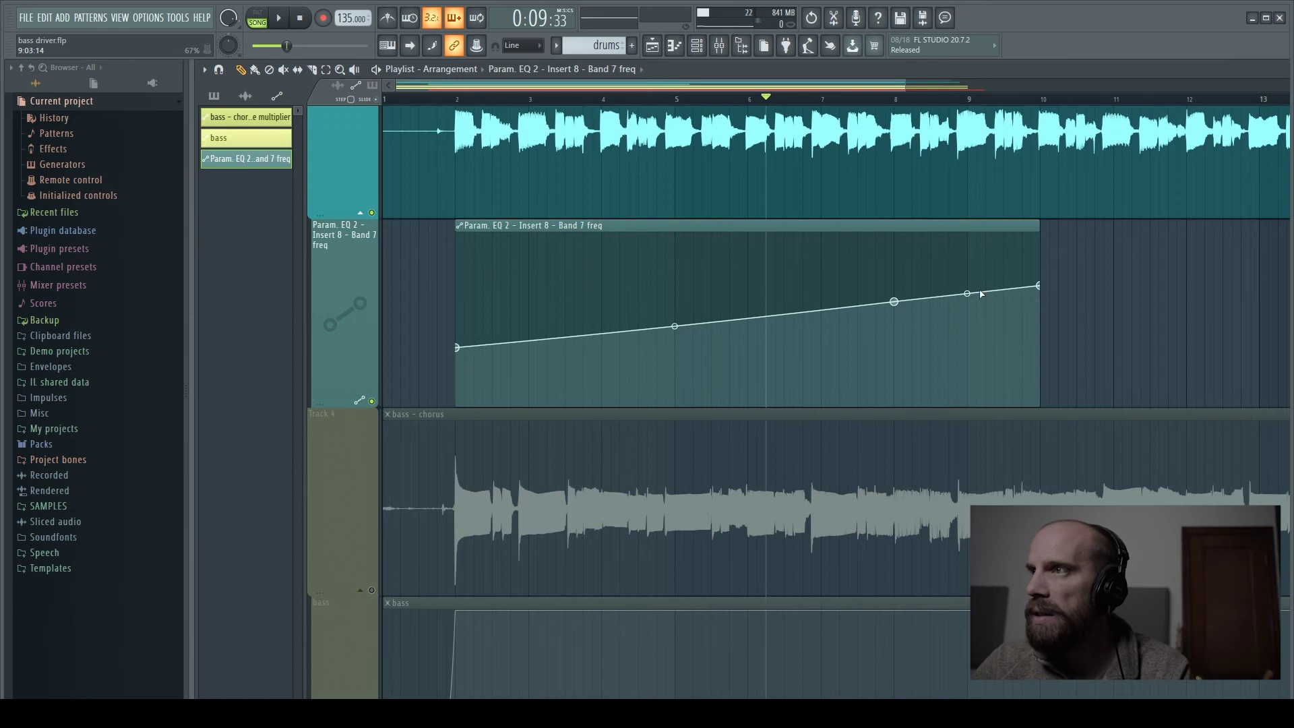
pyautogui.rightClick(896, 302)
pyautogui.click(920, 321)
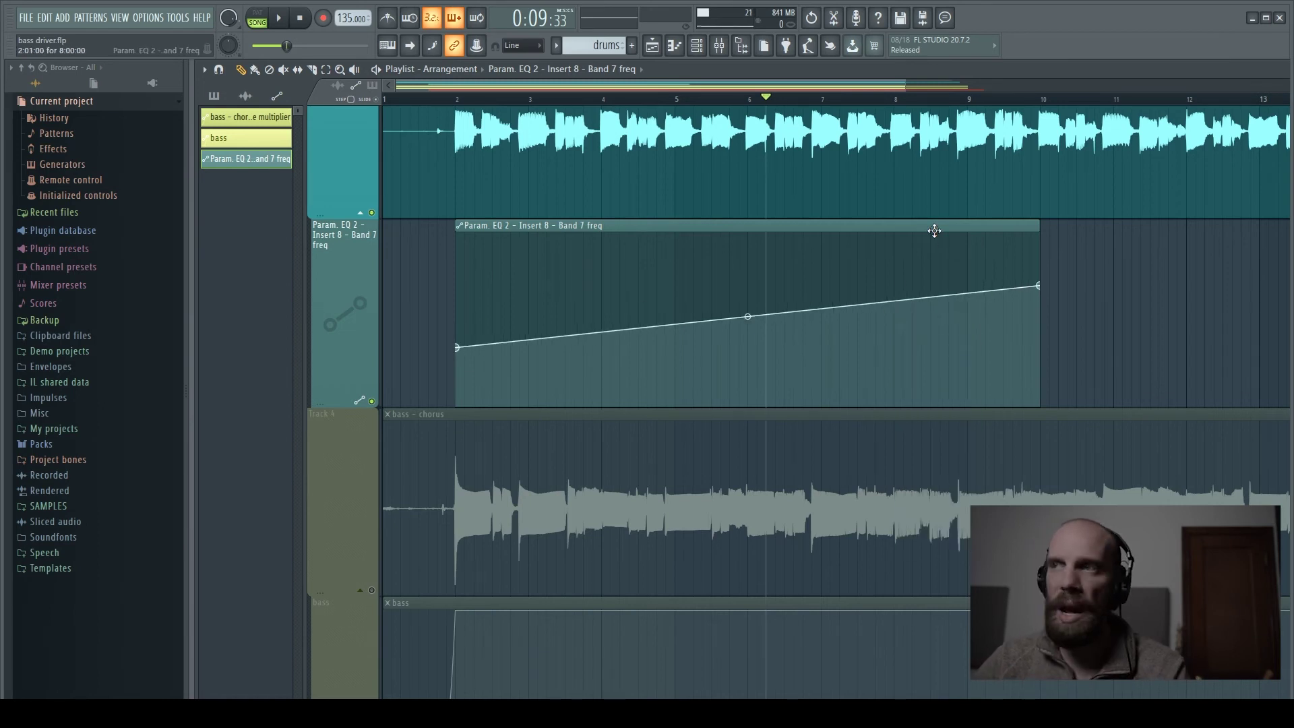
pyautogui.click(461, 101)
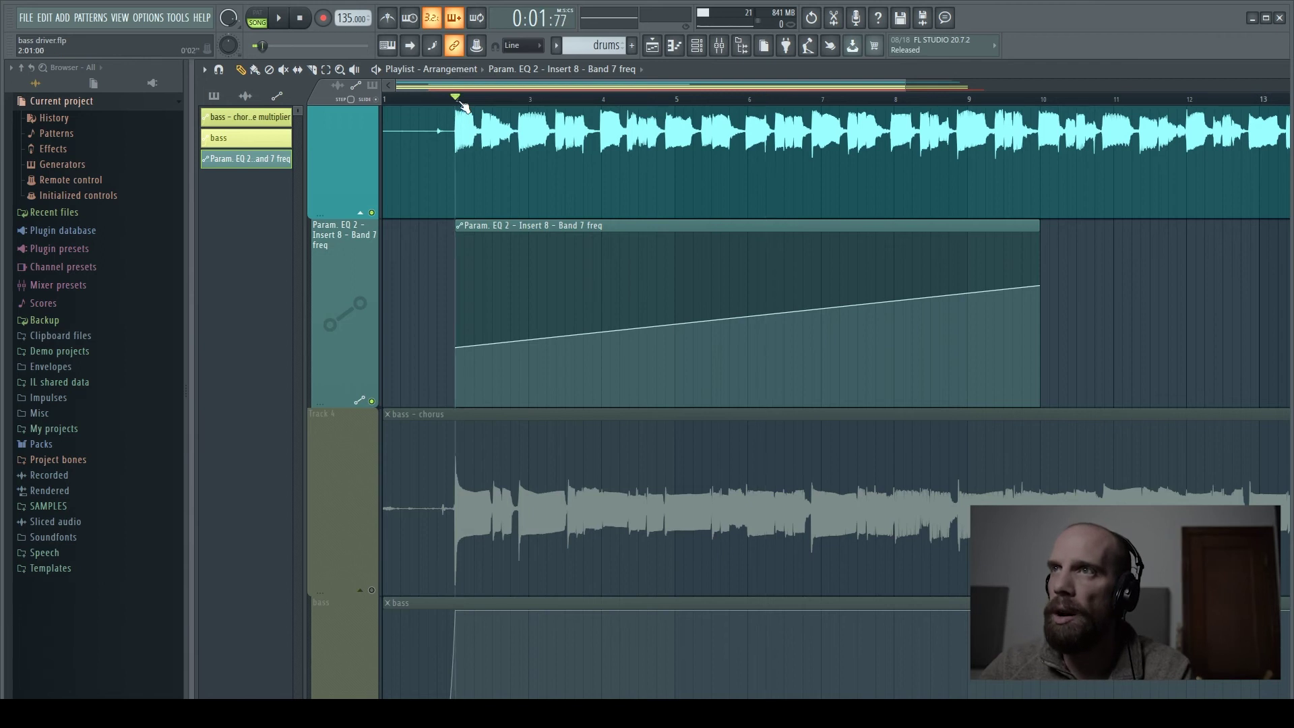
pyautogui.press('space')
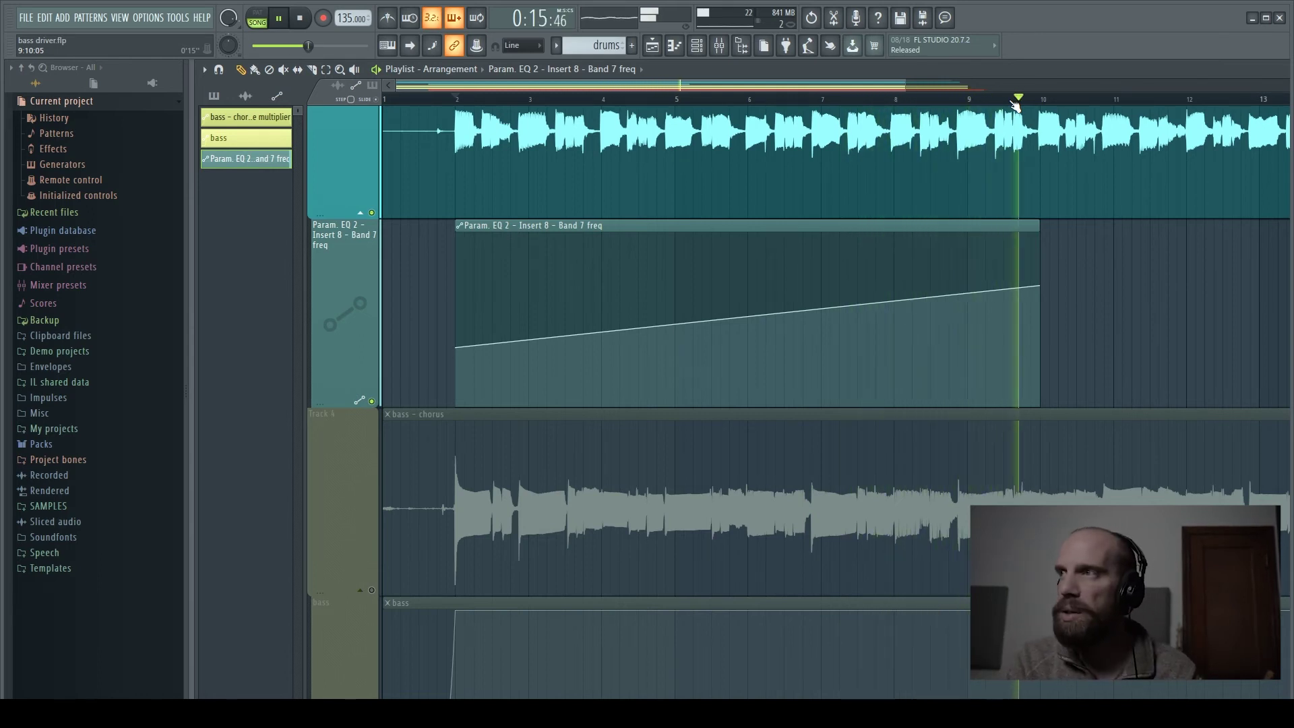
pyautogui.press('space')
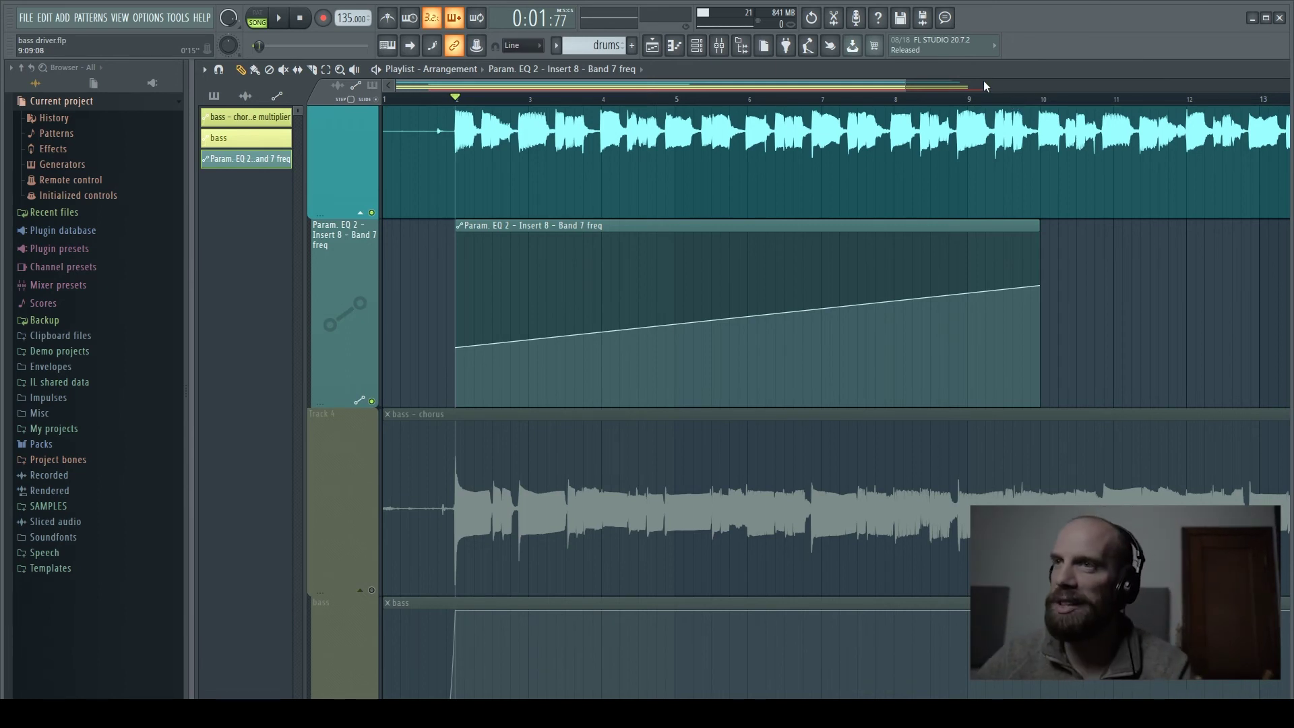
pyautogui.click(373, 401)
# Open the Massive X synth from the channel rack and move it aside.
pyautogui.scroll(-4, 491, 349)
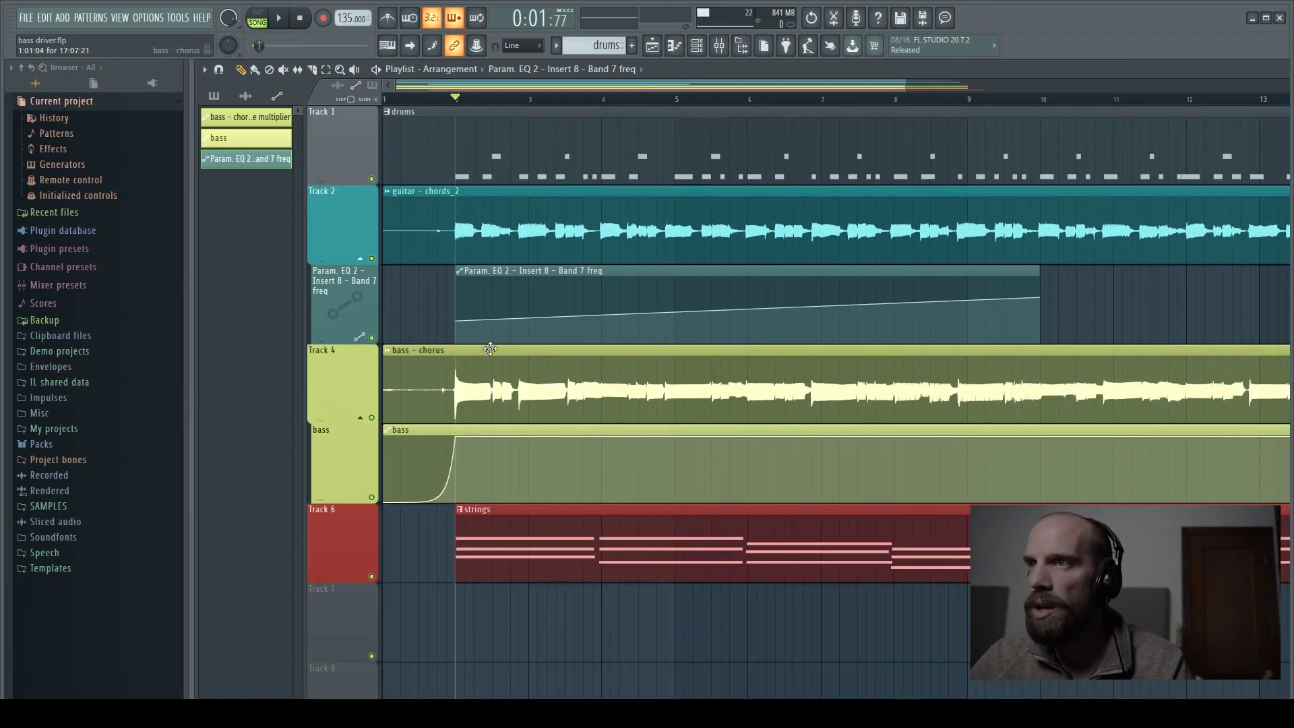
pyautogui.scroll(-1, 490, 348)
pyautogui.scroll(1, 481, 364)
pyautogui.press('F6')
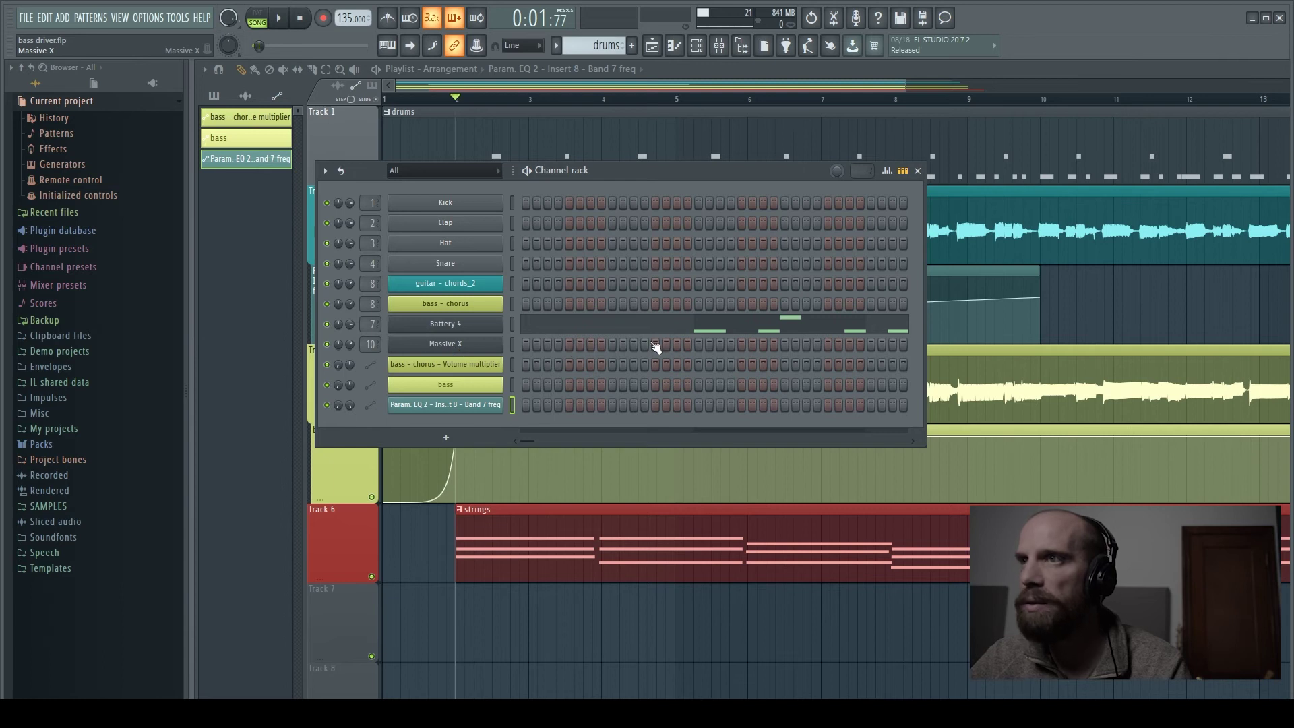
pyautogui.click(444, 342)
pyautogui.moveTo(774, 168); pyautogui.dragTo(1134, 147)
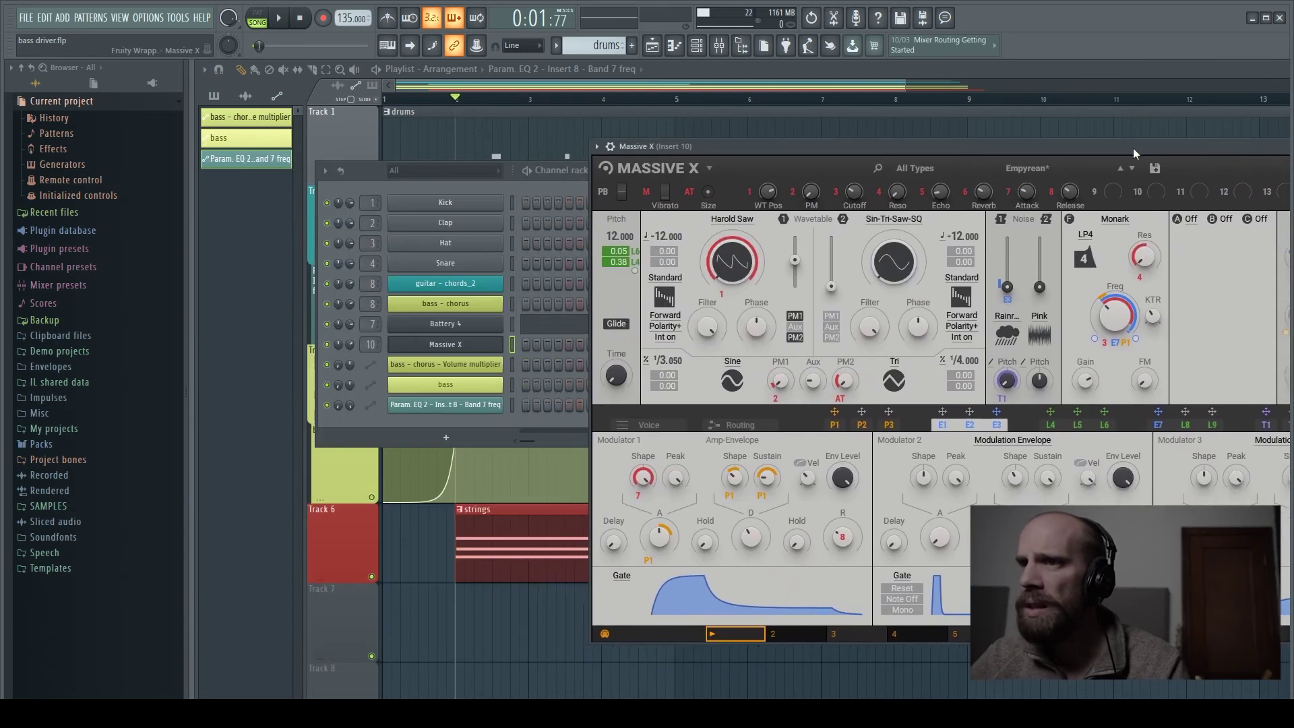
# Solo the strings on Track 6, play a short section, and shift Massive X left.
pyautogui.click(371, 578)
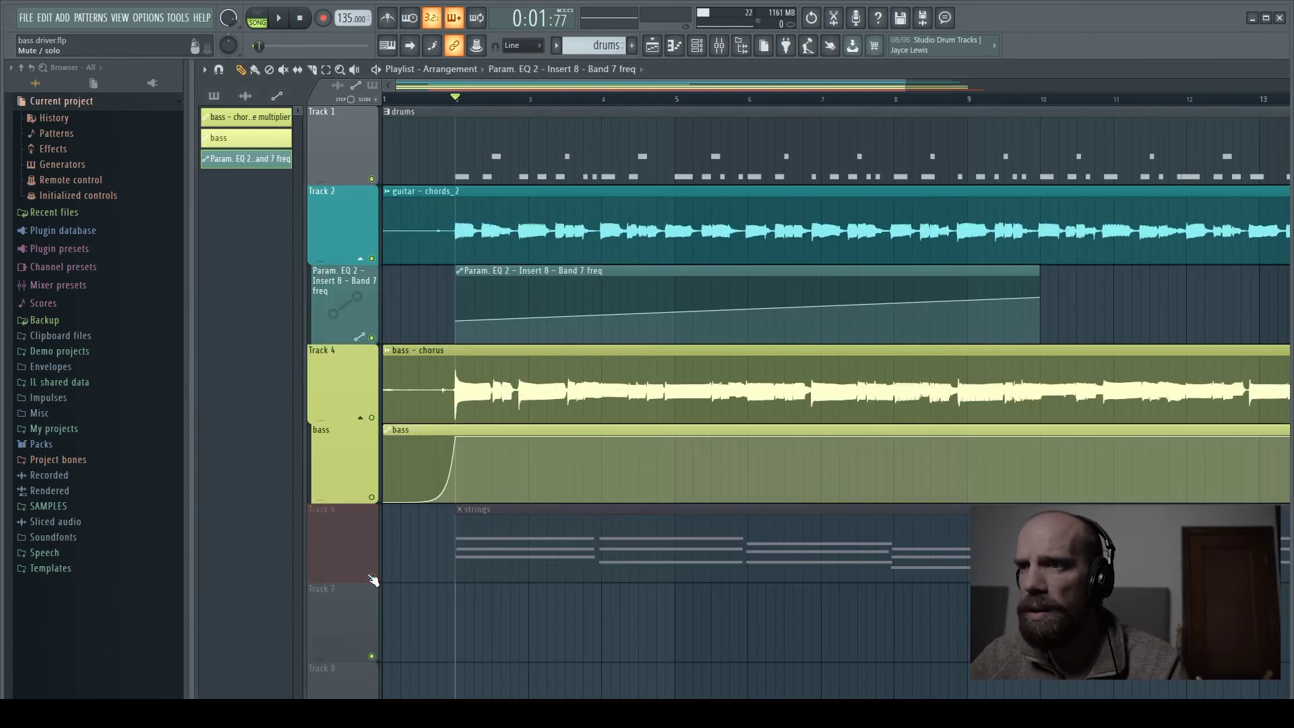
pyautogui.click(371, 577)
pyautogui.rightClick(372, 577)
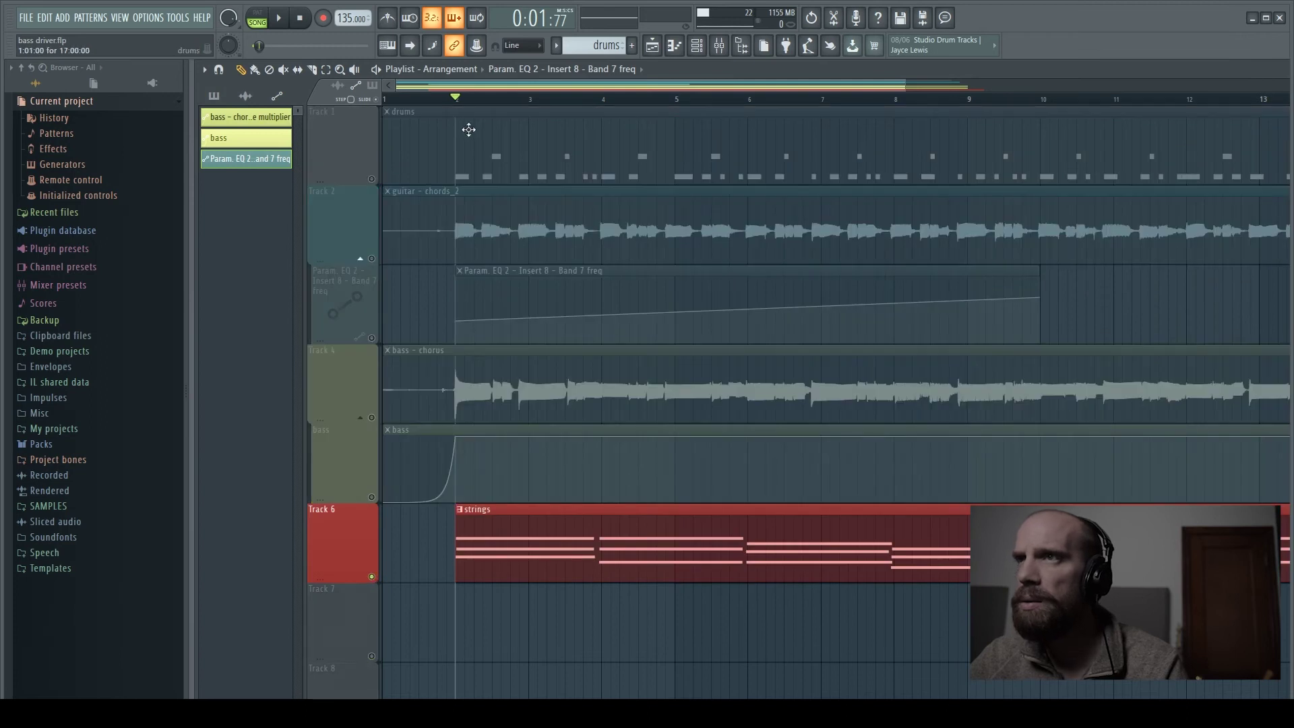
pyautogui.press('space')
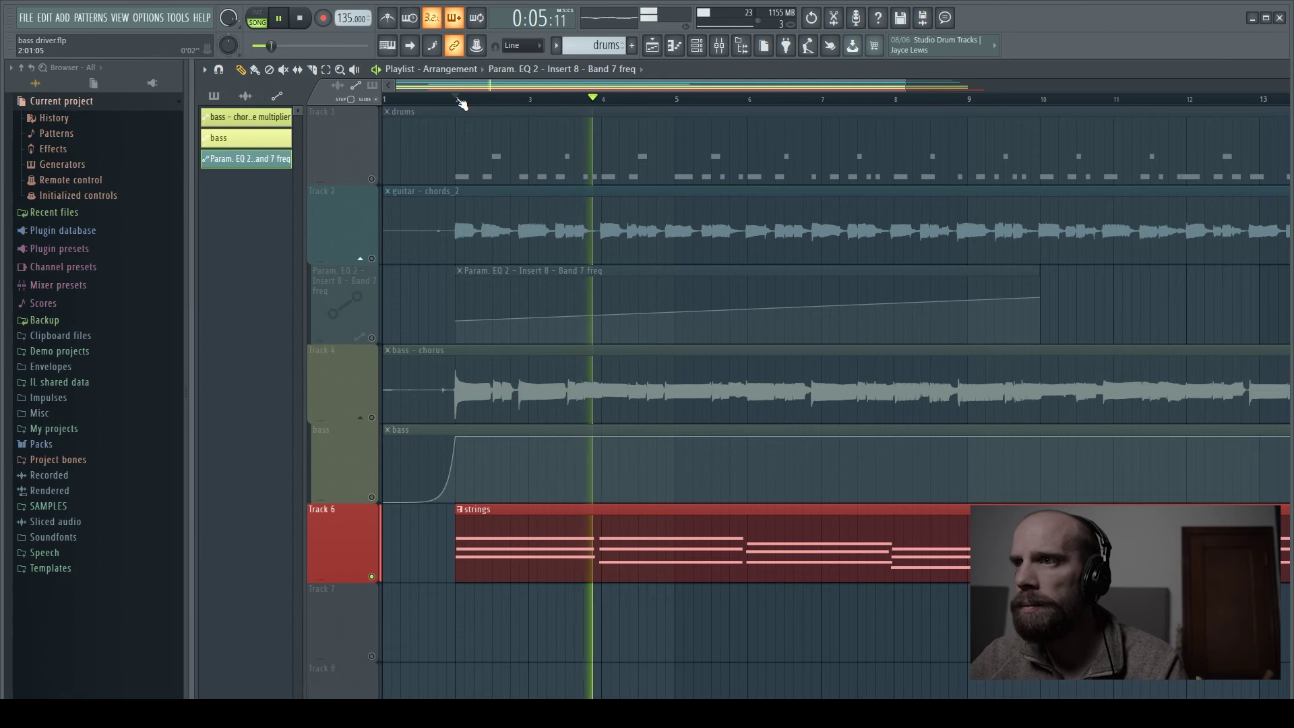
pyautogui.press('space')
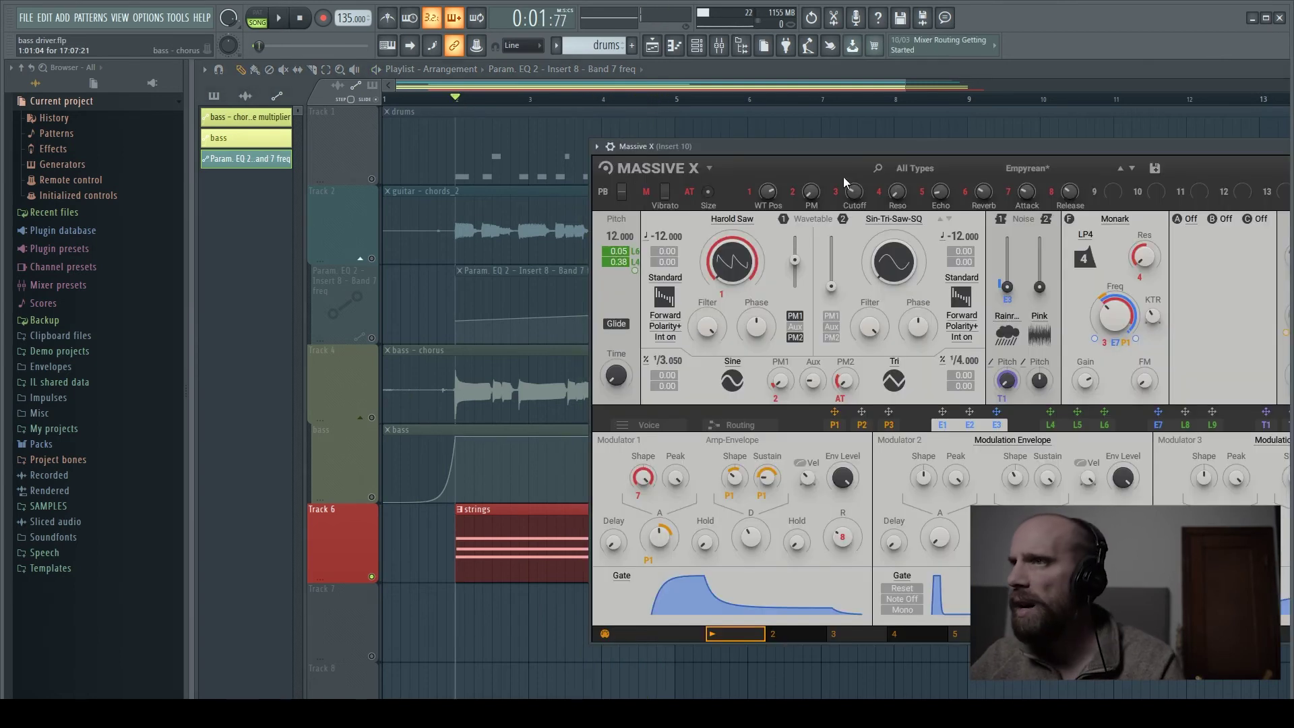
pyautogui.moveTo(838, 144); pyautogui.dragTo(596, 142)
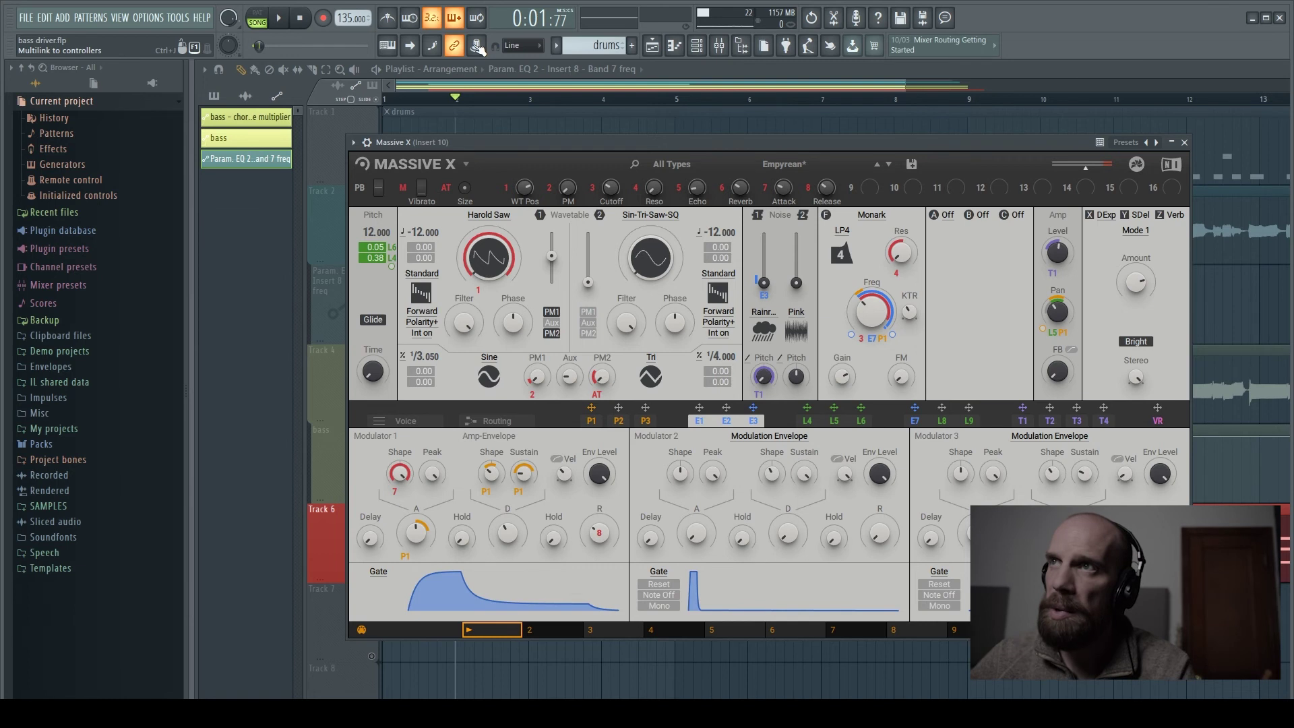
# Create a 'Massive X - 06 Reverb' automation clip on Track 7 and bring the playlist forward.
pyautogui.rightClick(476, 47)
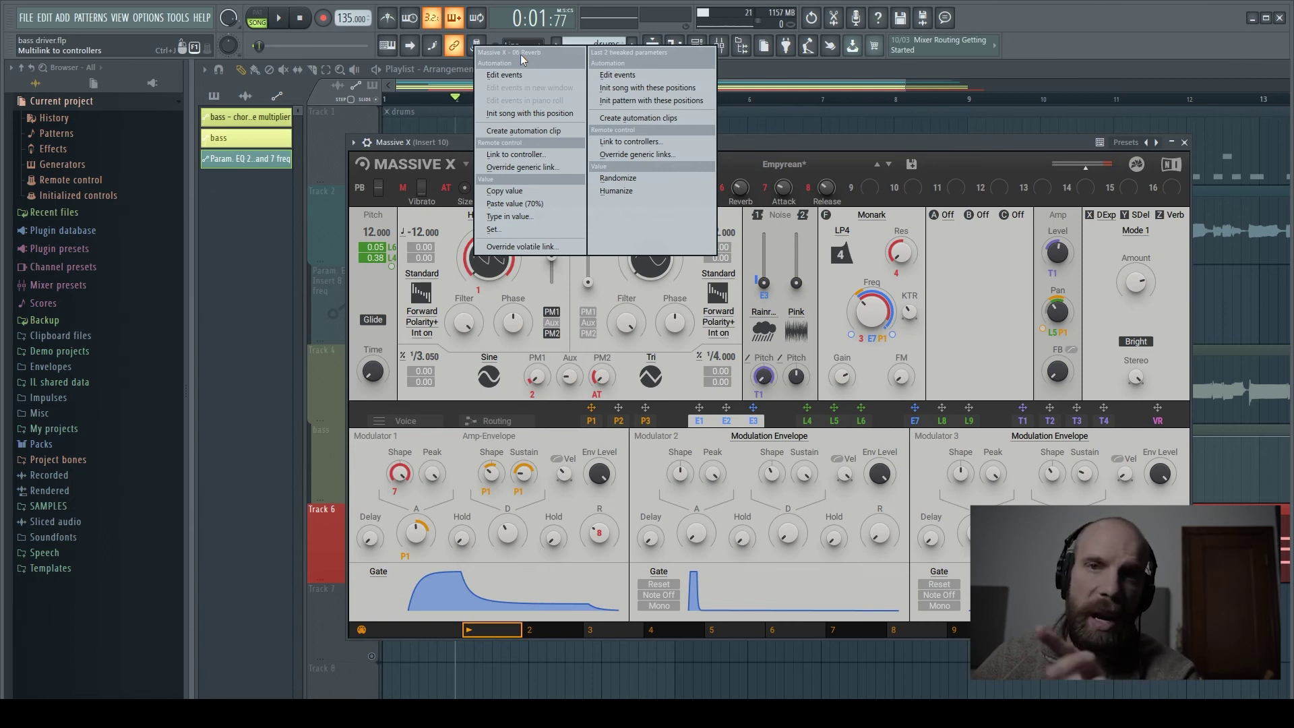
pyautogui.click(511, 131)
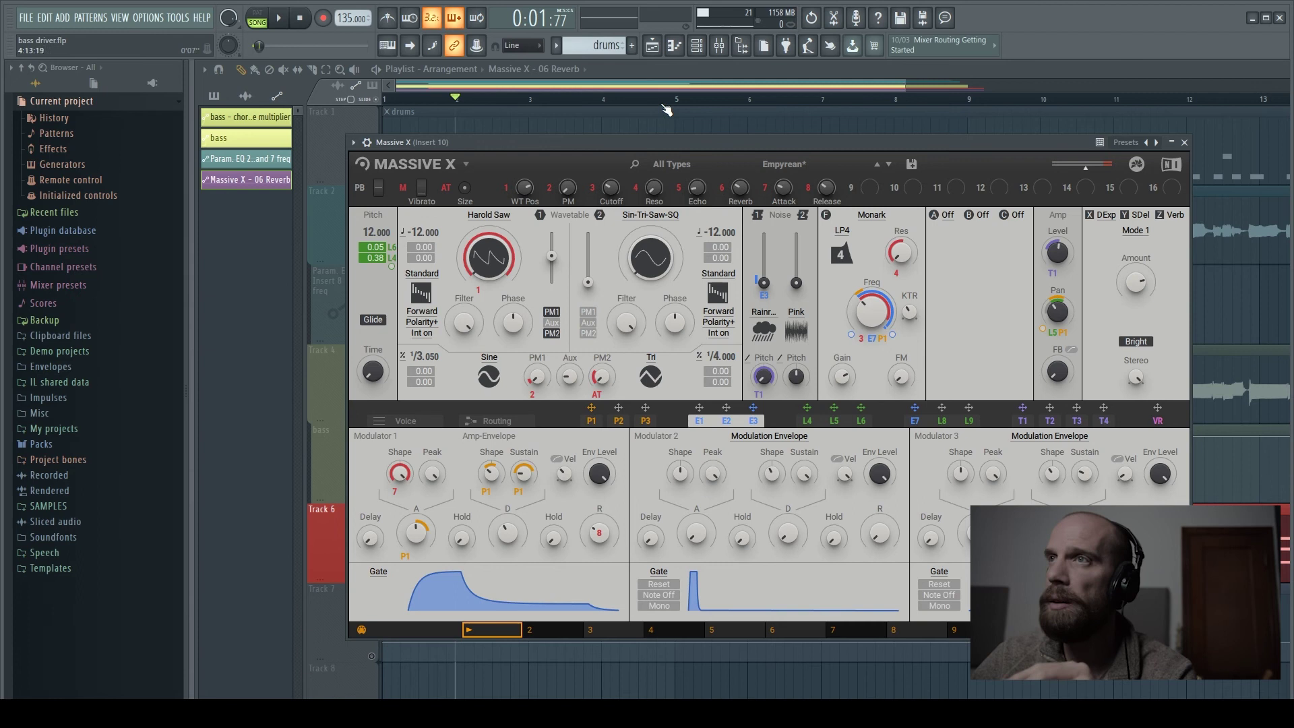
pyautogui.click(738, 67)
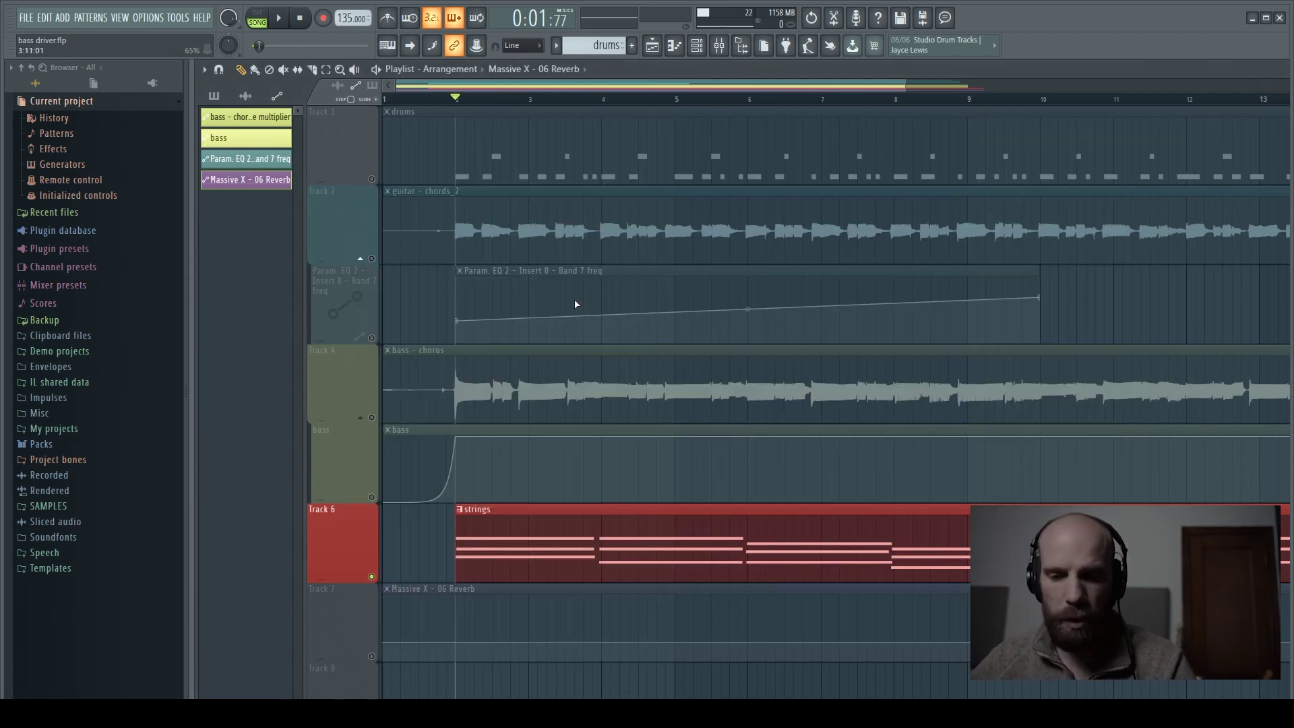
# Release the strings solo so all tracks play again.
pyautogui.scroll(-4, 575, 301)
pyautogui.scroll(-3, 559, 304)
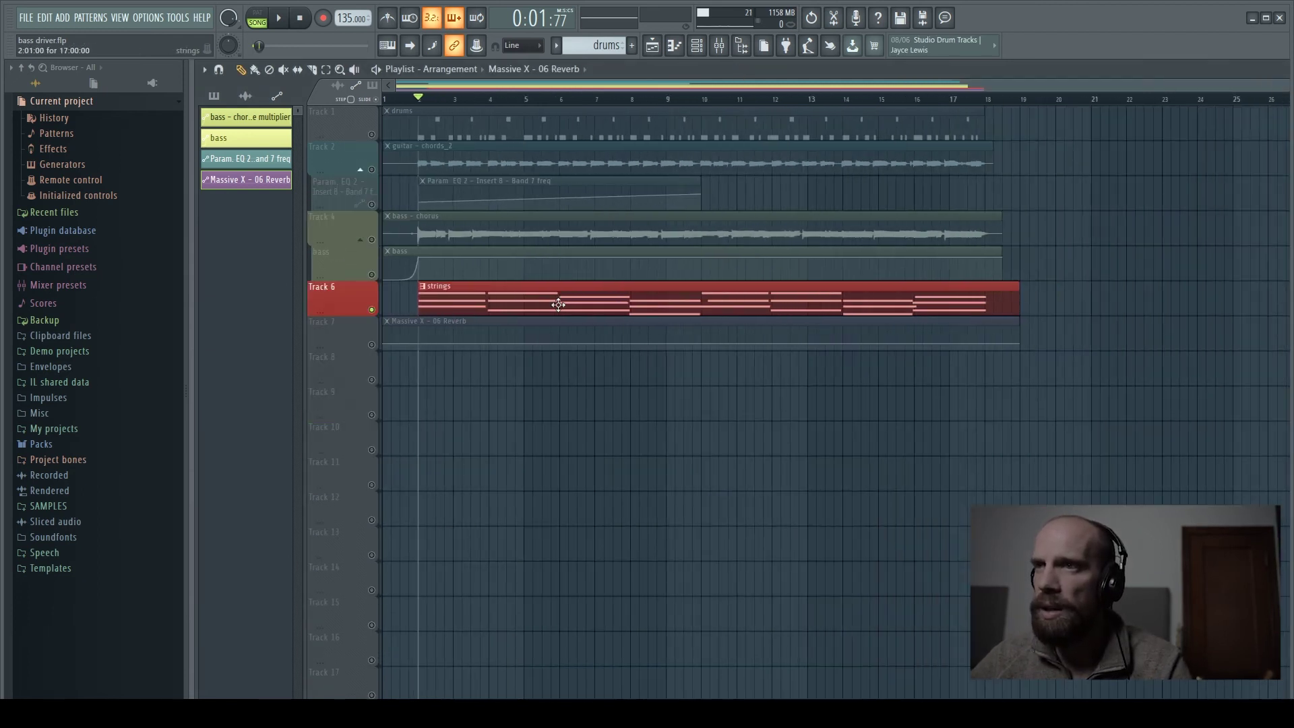
pyautogui.keyDown('ctrl'); pyautogui.click(371, 309); pyautogui.keyUp('ctrl')
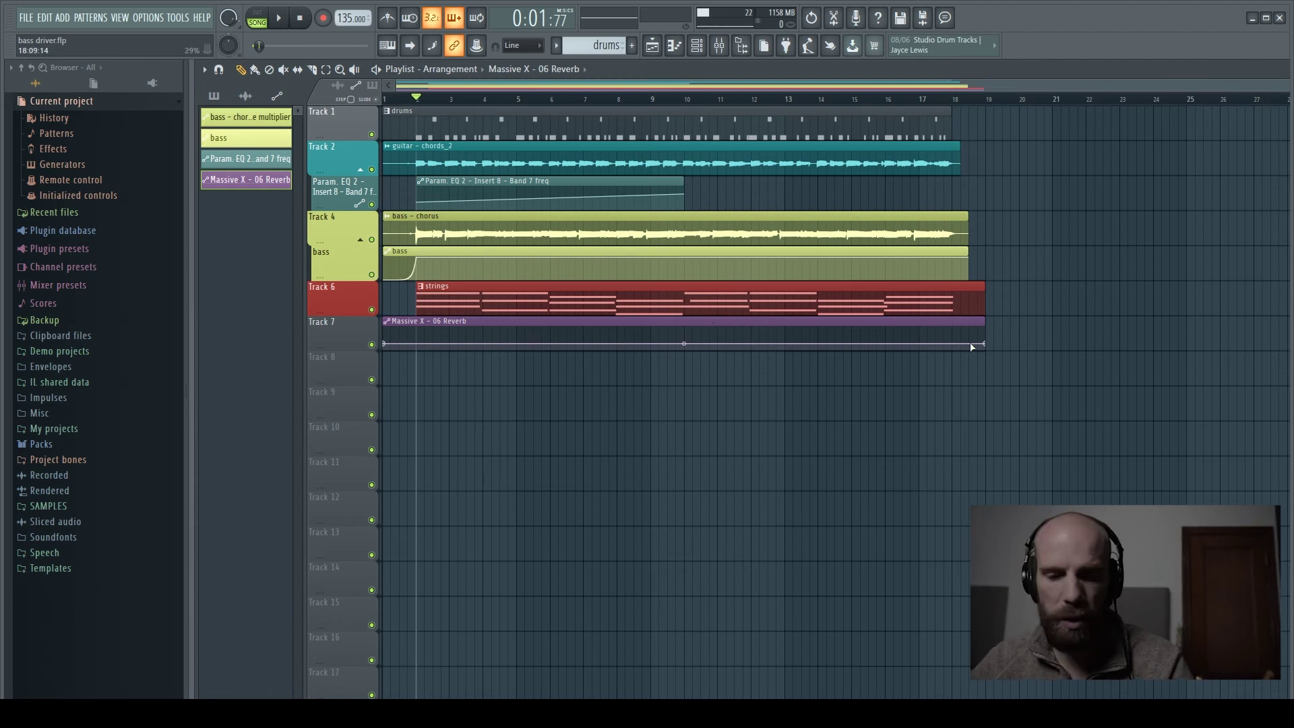
# Raise the reverb automation's end point to 73%, then reopen Massive X from the strings clip.
pyautogui.scroll(4, 971, 344)
pyautogui.scroll(3, 951, 345)
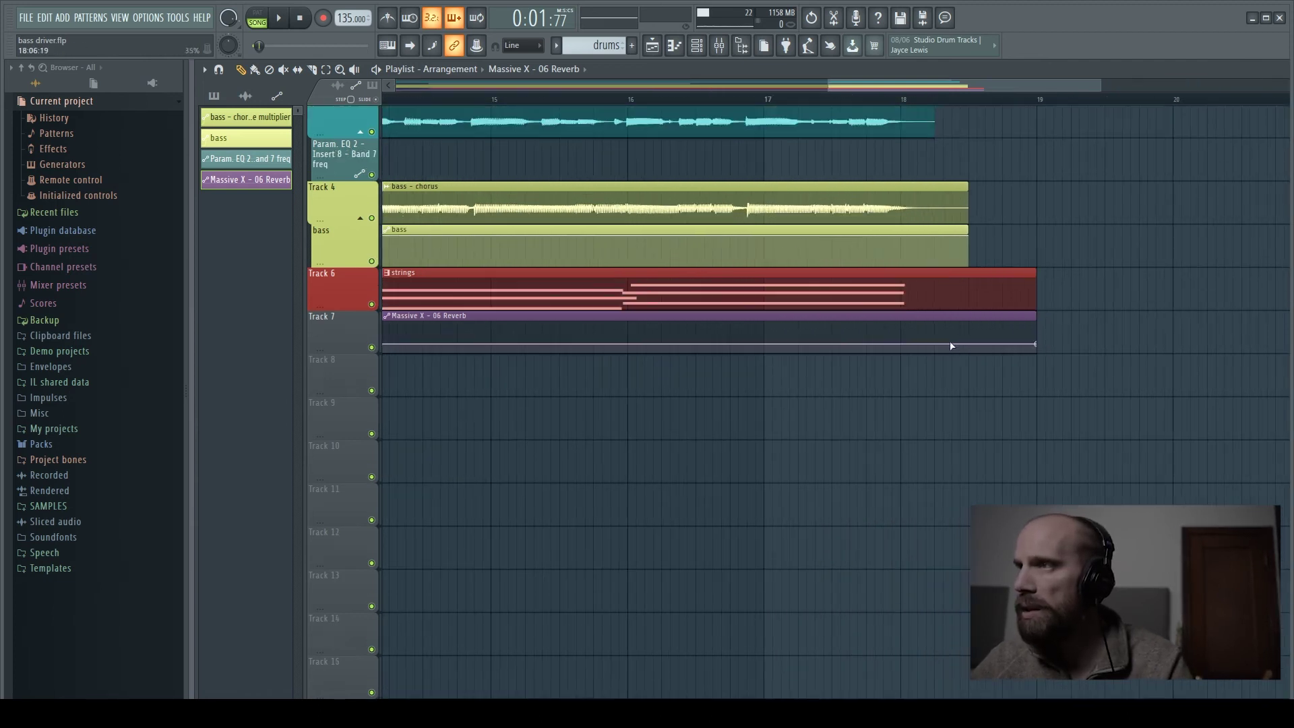
pyautogui.moveTo(1036, 352); pyautogui.dragTo(1037, 311)
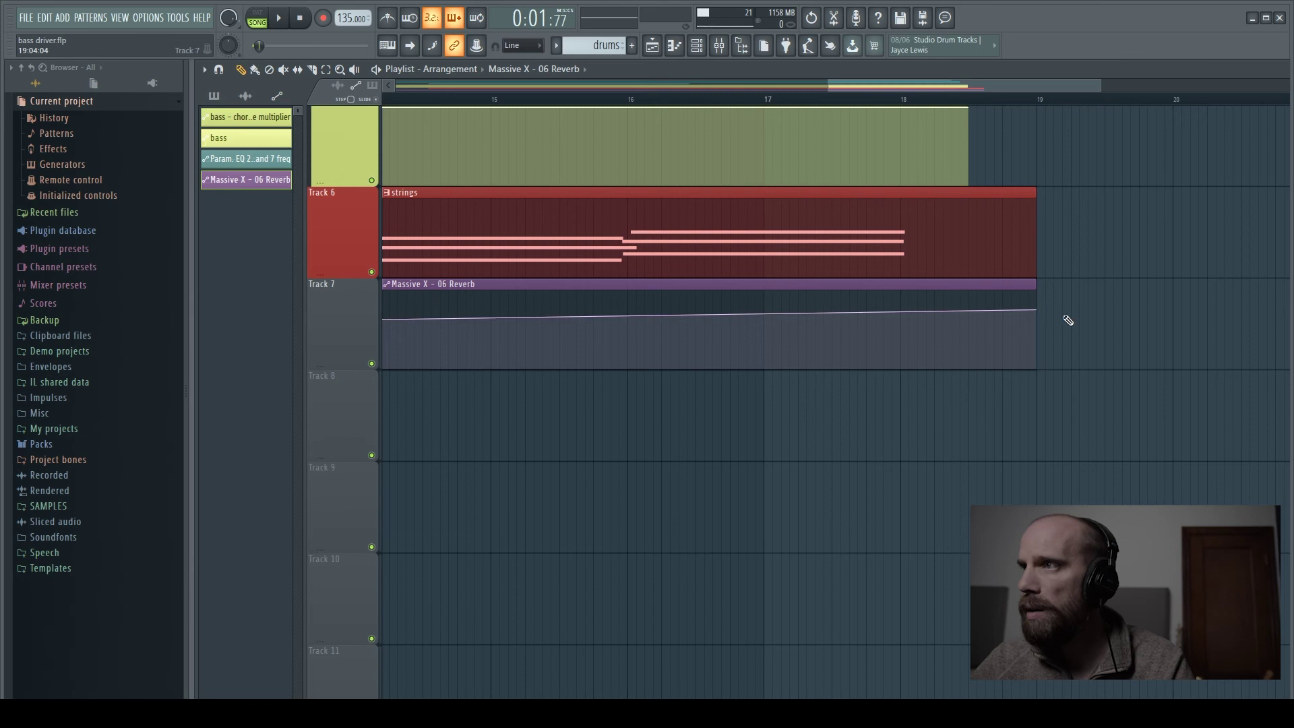
pyautogui.moveTo(1038, 311); pyautogui.dragTo(1041, 309)
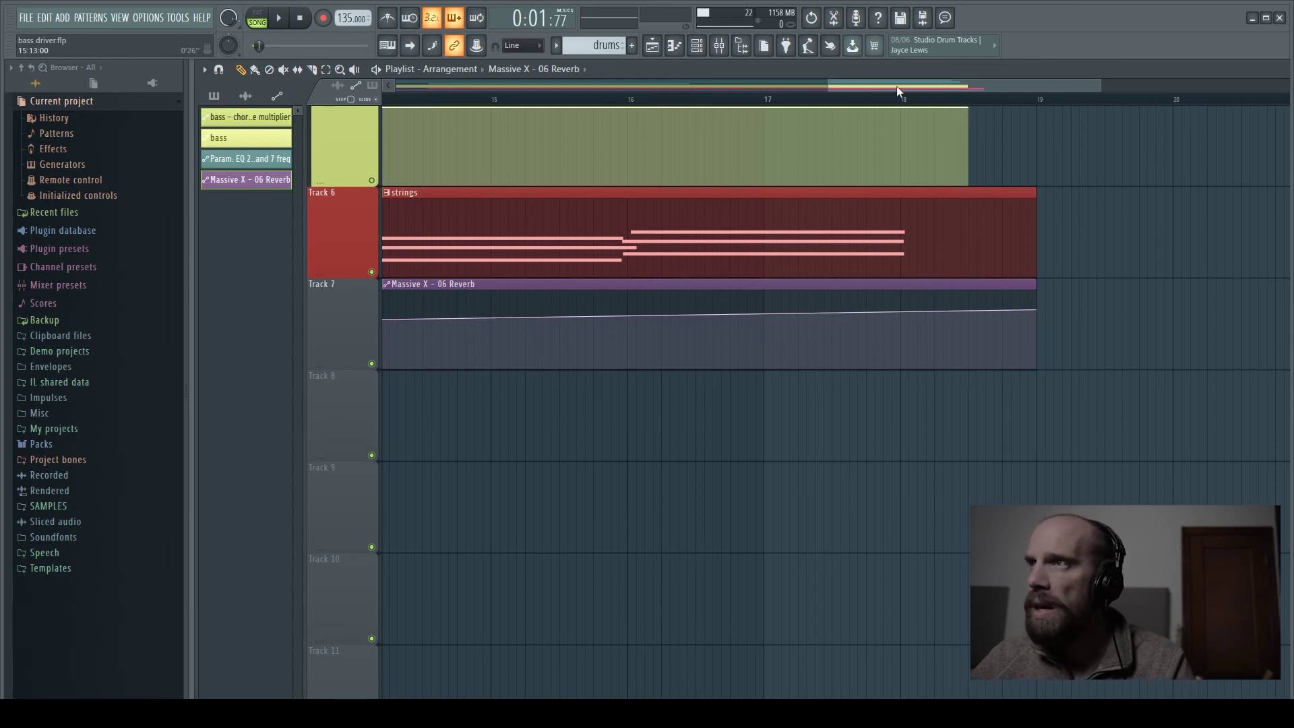
pyautogui.moveTo(896, 87); pyautogui.dragTo(383, 108)
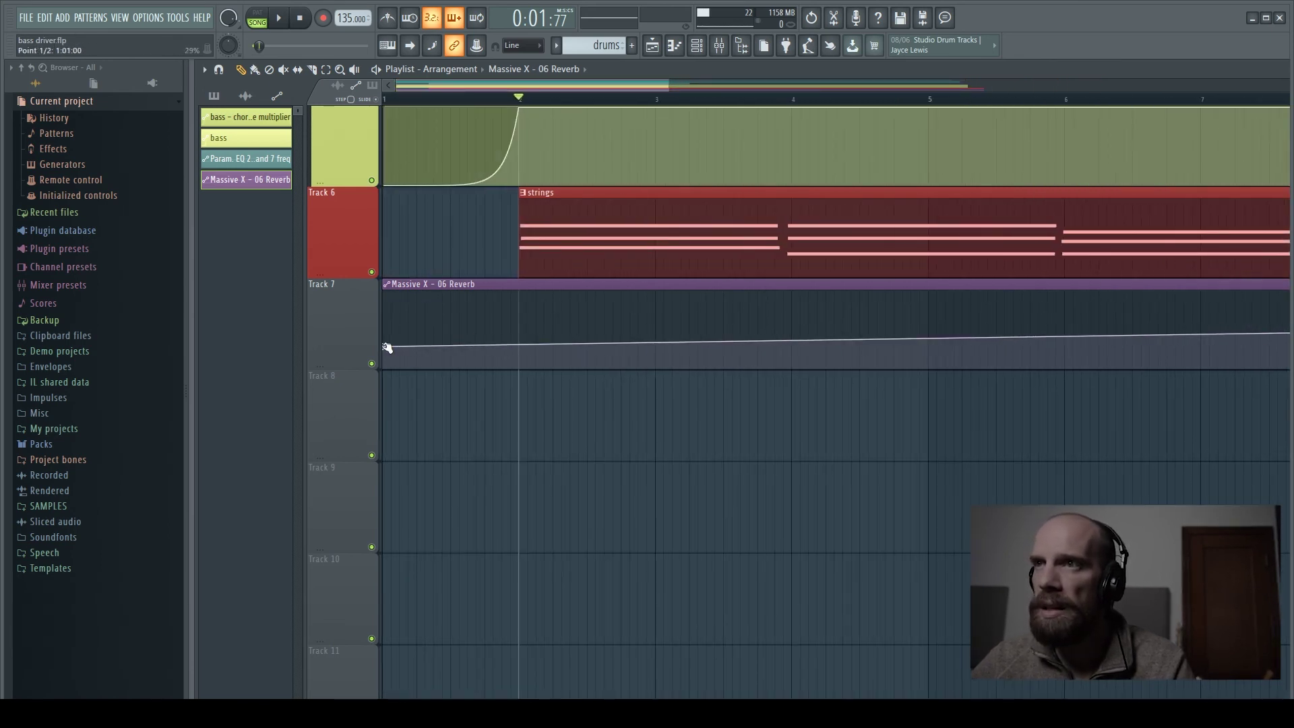
pyautogui.doubleClick(638, 230)
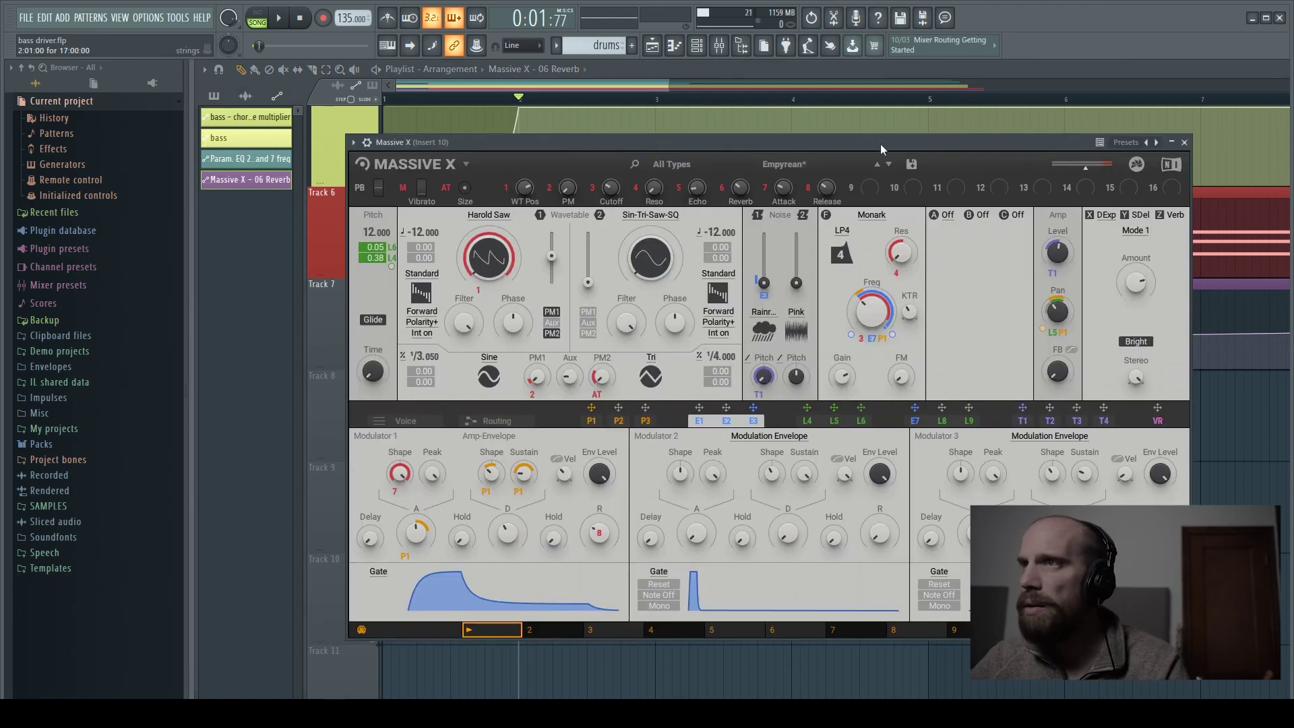
# Solo the strings and reverb automation tracks, silencing the top bass track.
pyautogui.moveTo(819, 140); pyautogui.dragTo(856, 240)
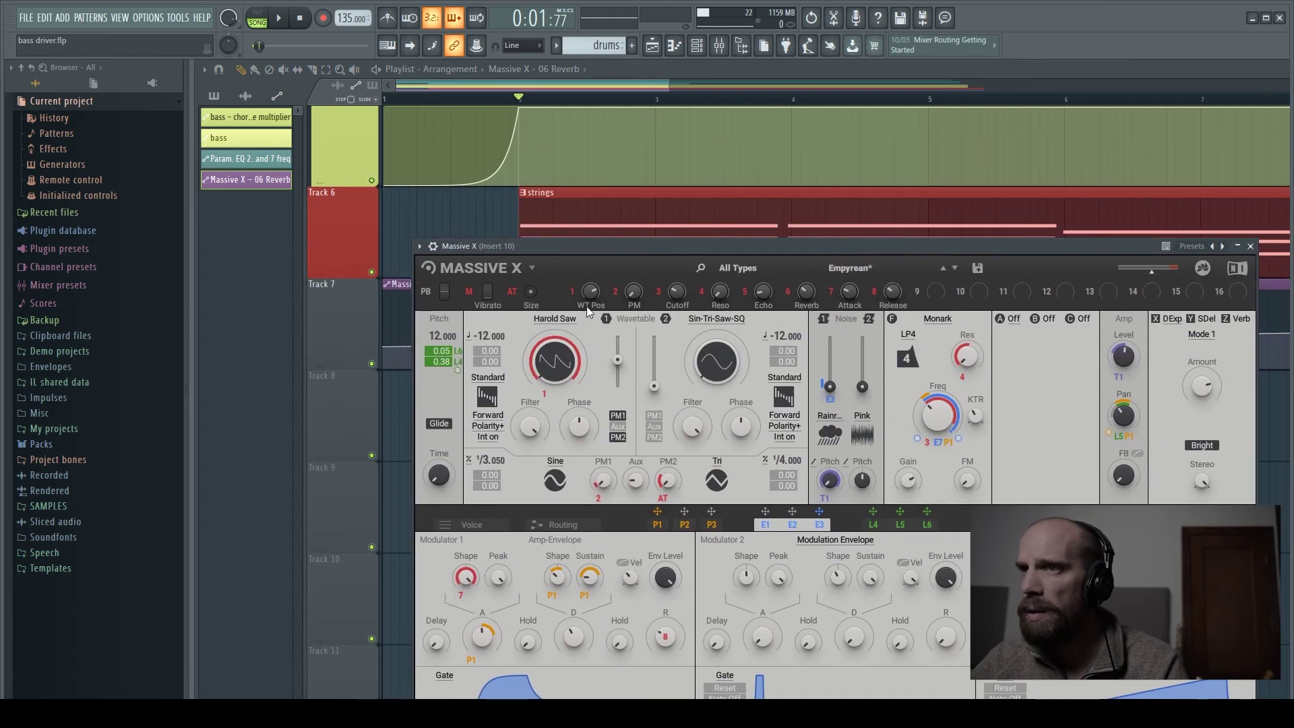
pyautogui.rightClick(371, 272)
pyautogui.rightClick(372, 363)
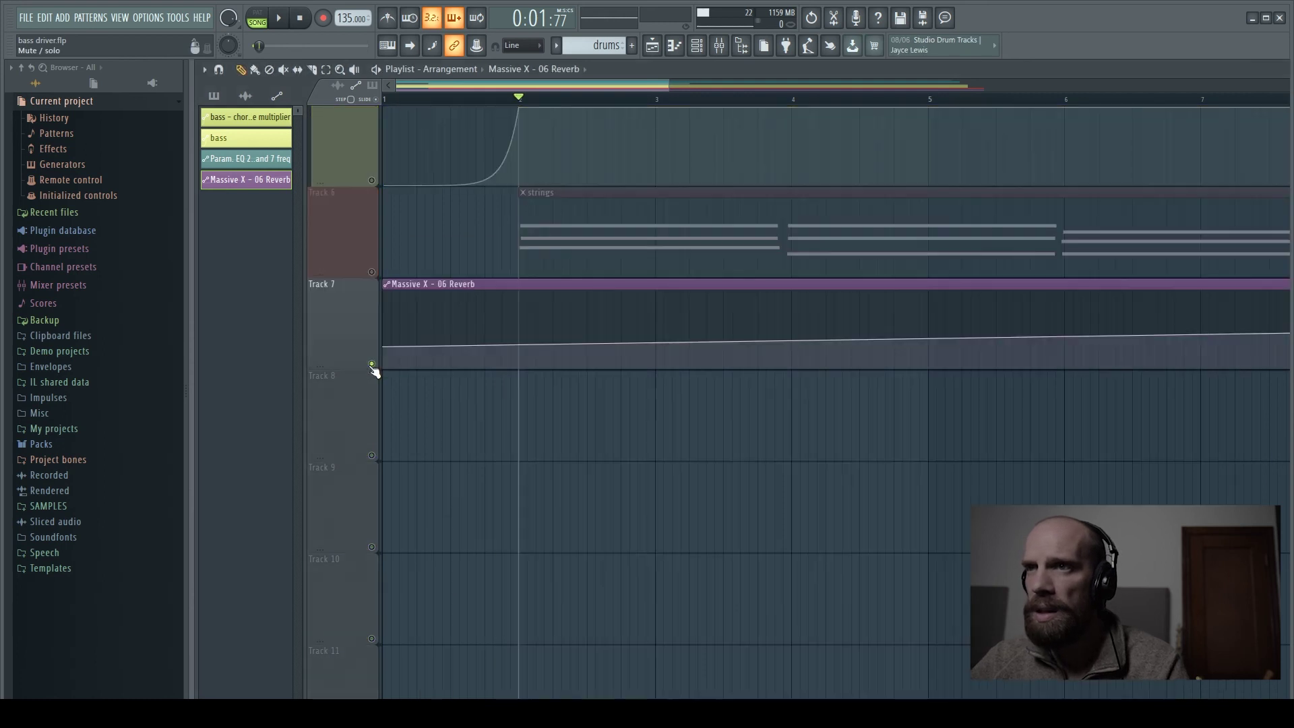
pyautogui.click(372, 272)
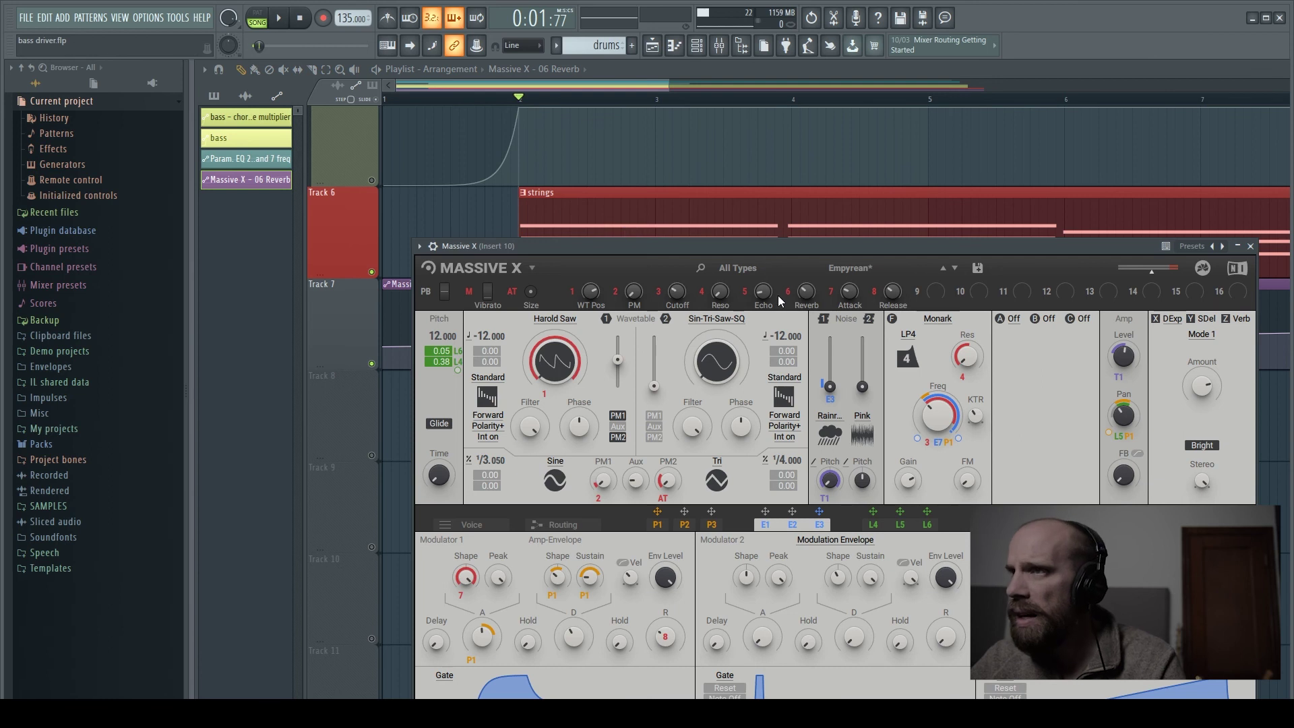
# Play from the song start with Massive X in view, then stop playback.
pyautogui.click(512, 100)
pyautogui.moveTo(512, 100); pyautogui.dragTo(353, 132)
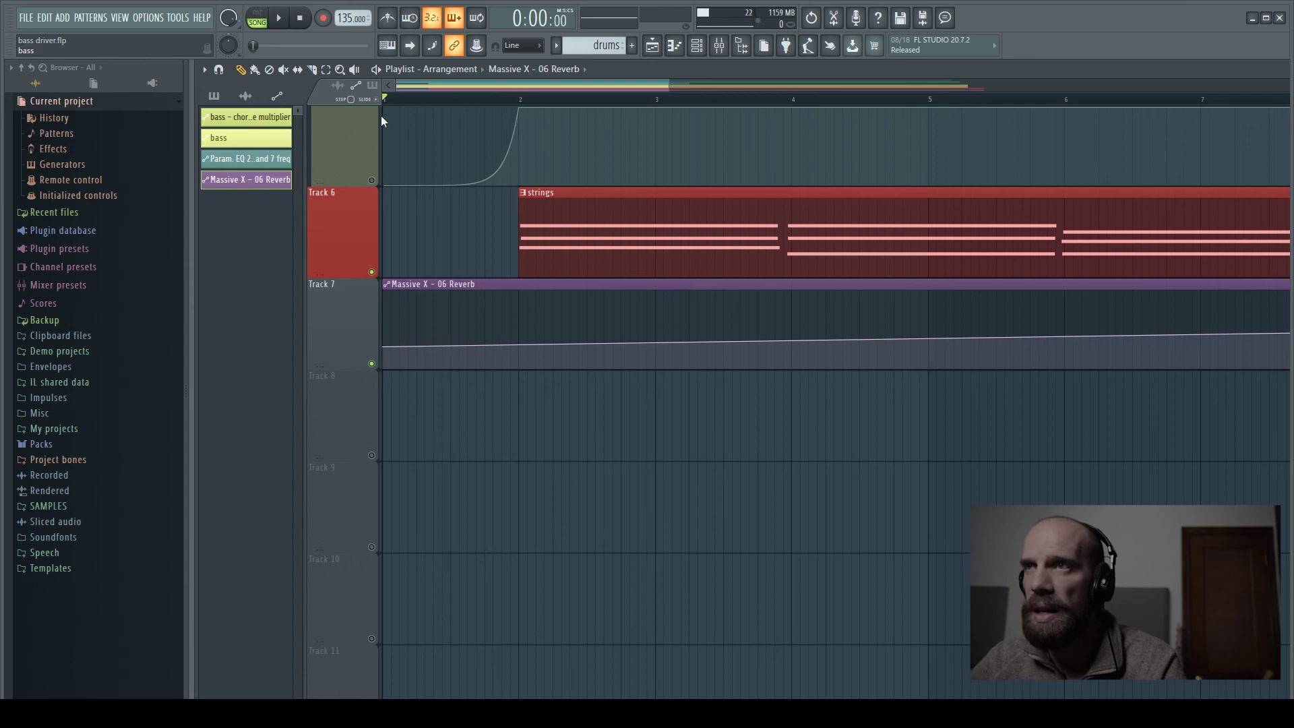
pyautogui.click(857, 307)
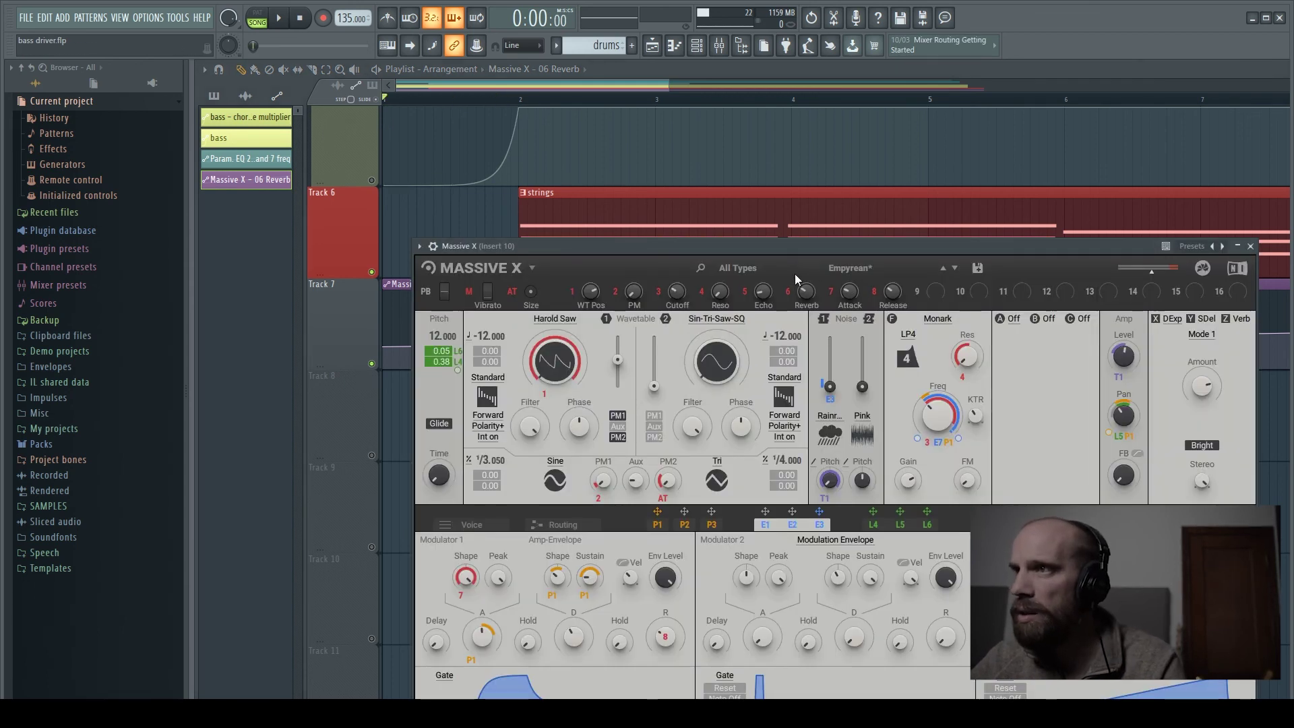
pyautogui.moveTo(813, 290)
pyautogui.moveTo(719, 261); pyautogui.dragTo(695, 411)
pyautogui.scroll(-5, 736, 315)
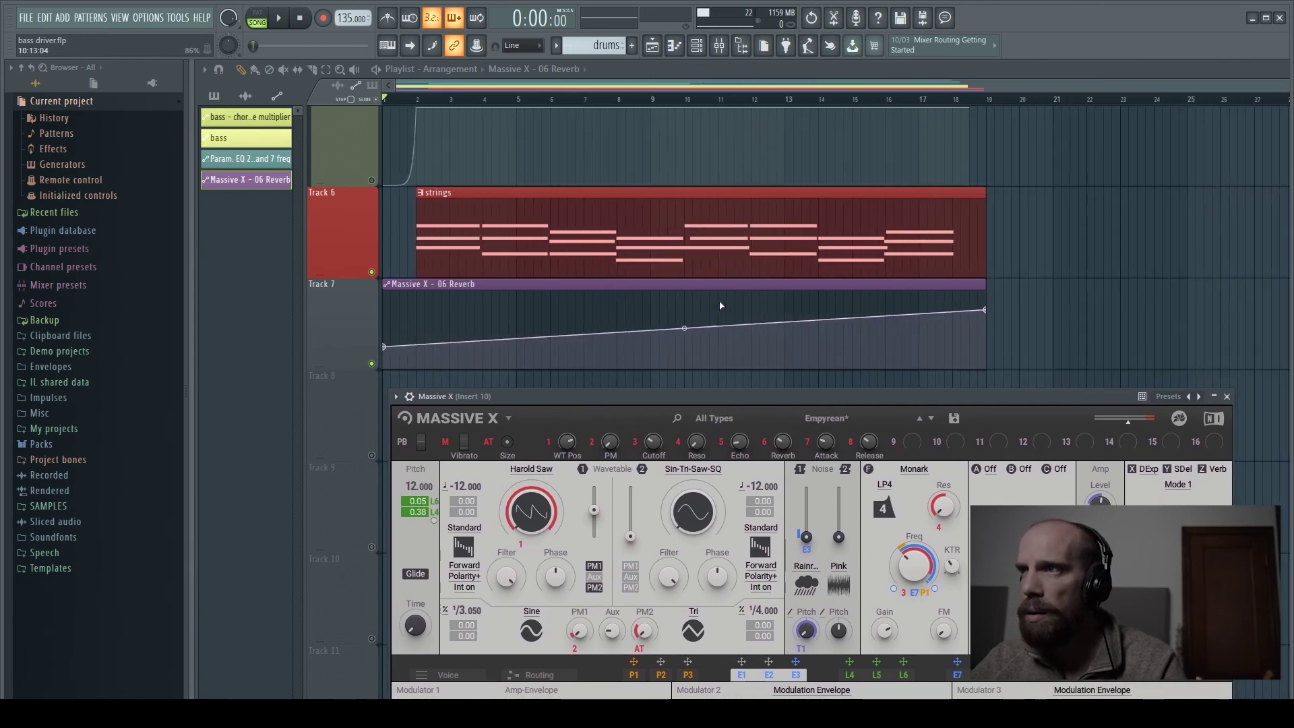
pyautogui.press('space')
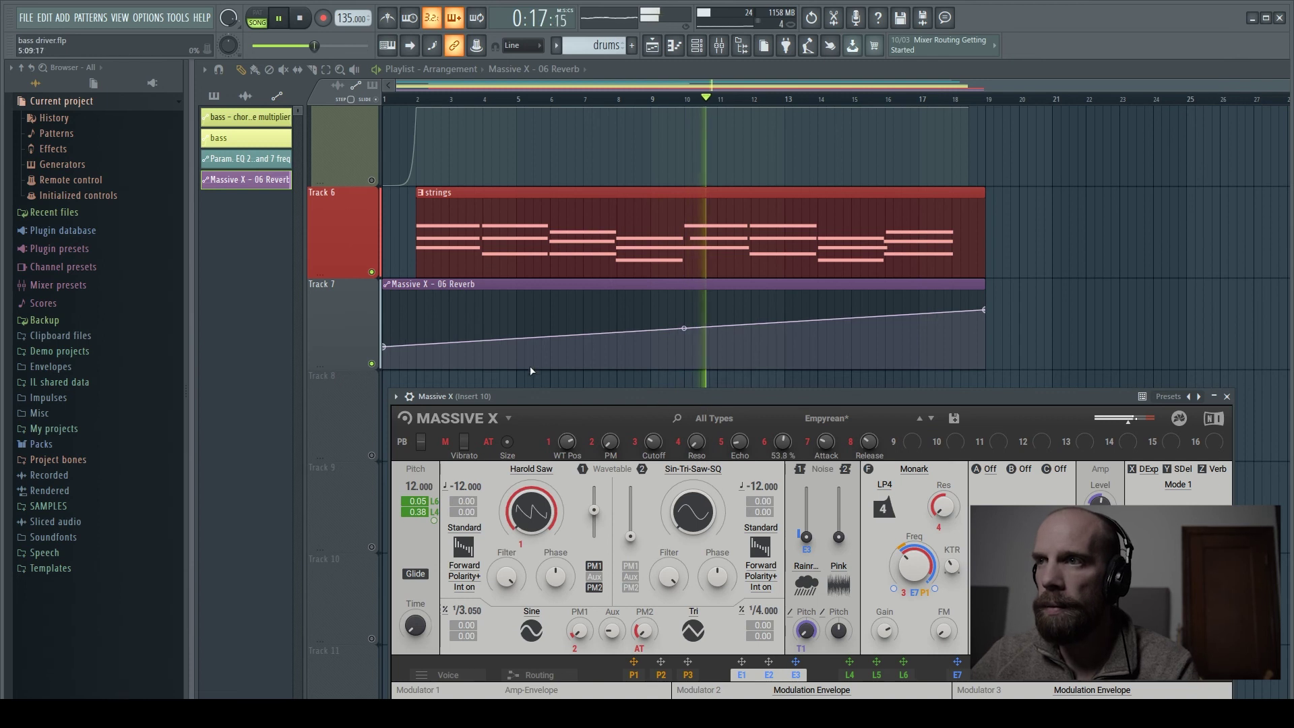
pyautogui.moveTo(594, 397); pyautogui.dragTo(593, 345)
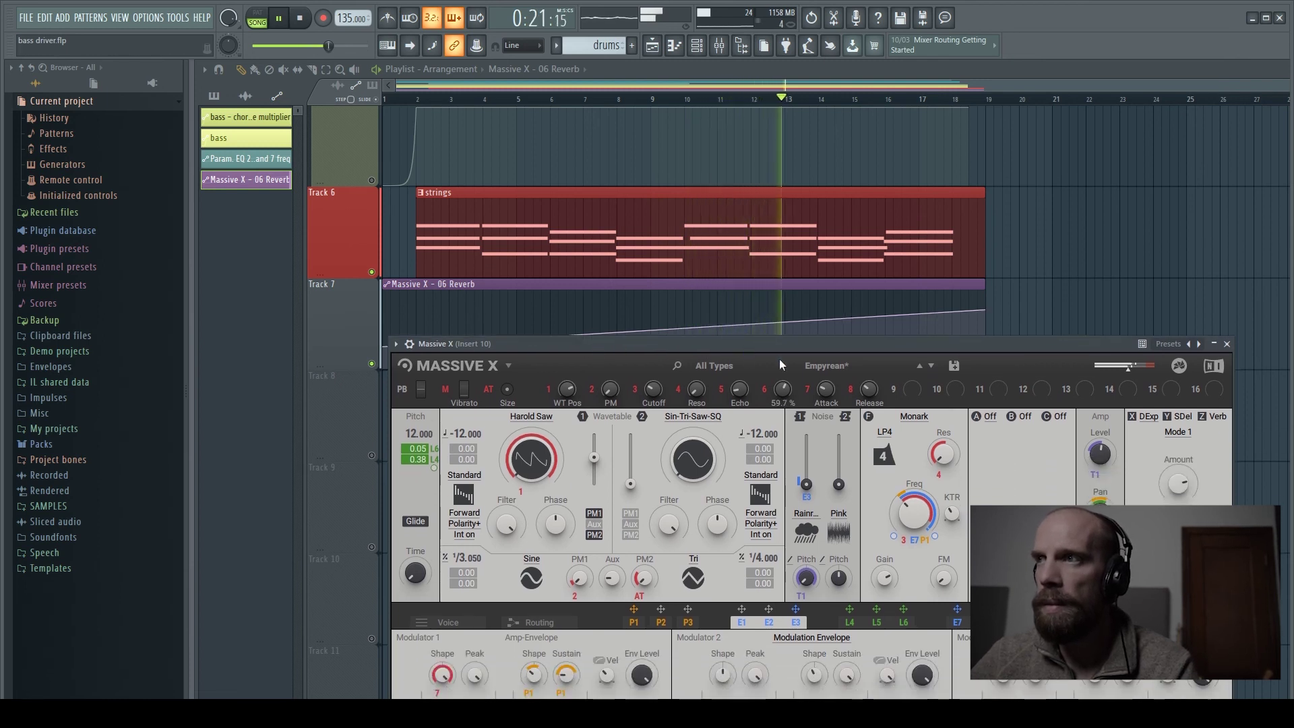
pyautogui.click(300, 19)
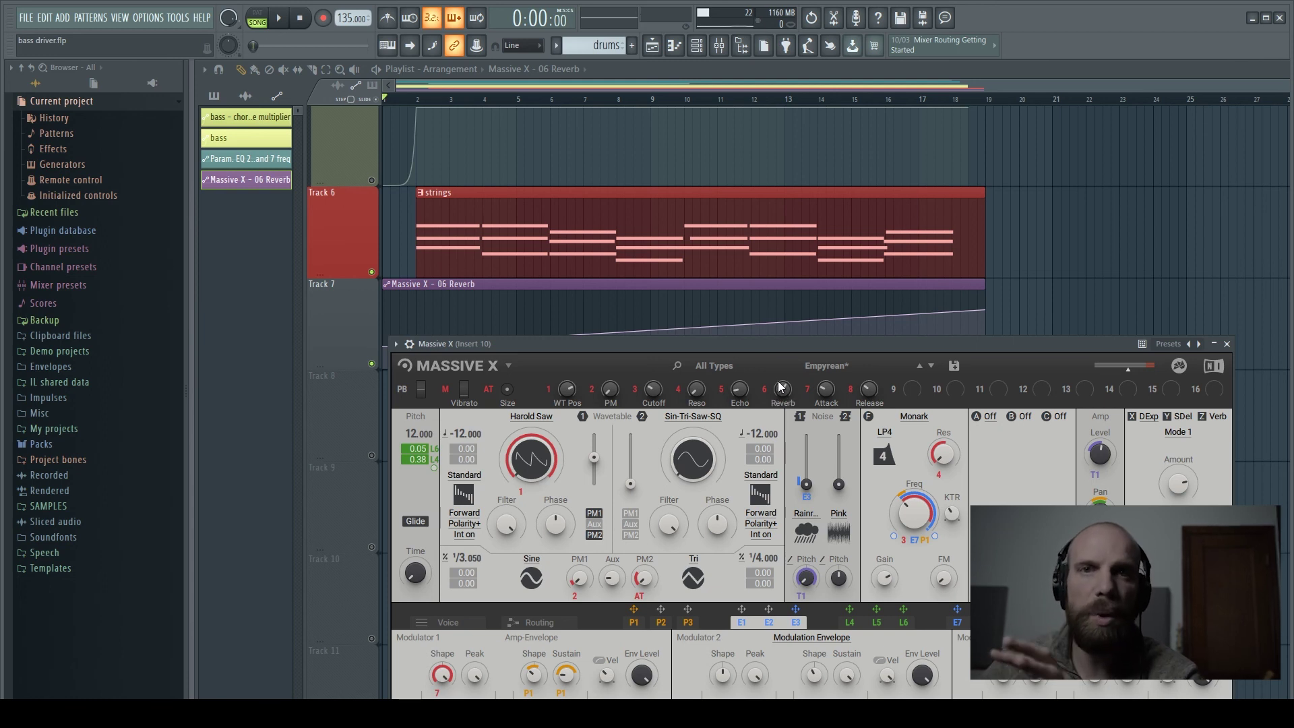
# Enable Multilink to controllers and bring up the automation options for the Massive X reverb parameter.
pyautogui.click(478, 45)
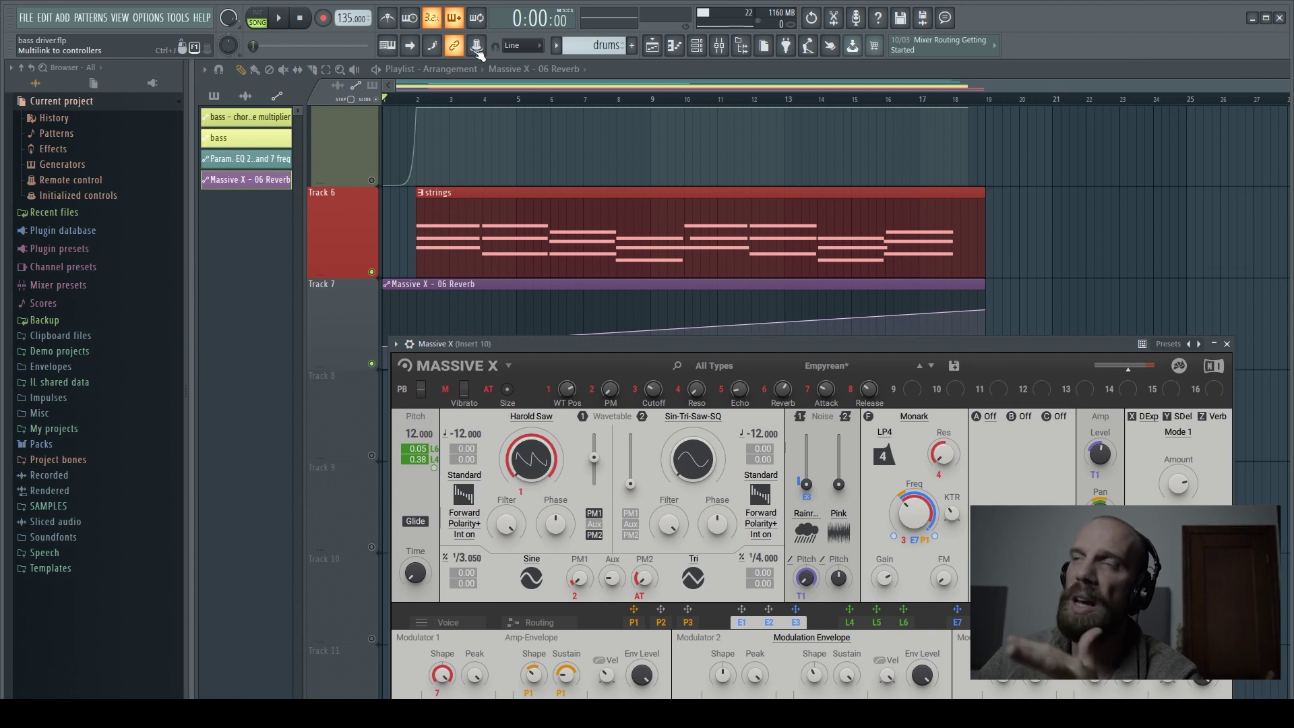
pyautogui.rightClick(475, 49)
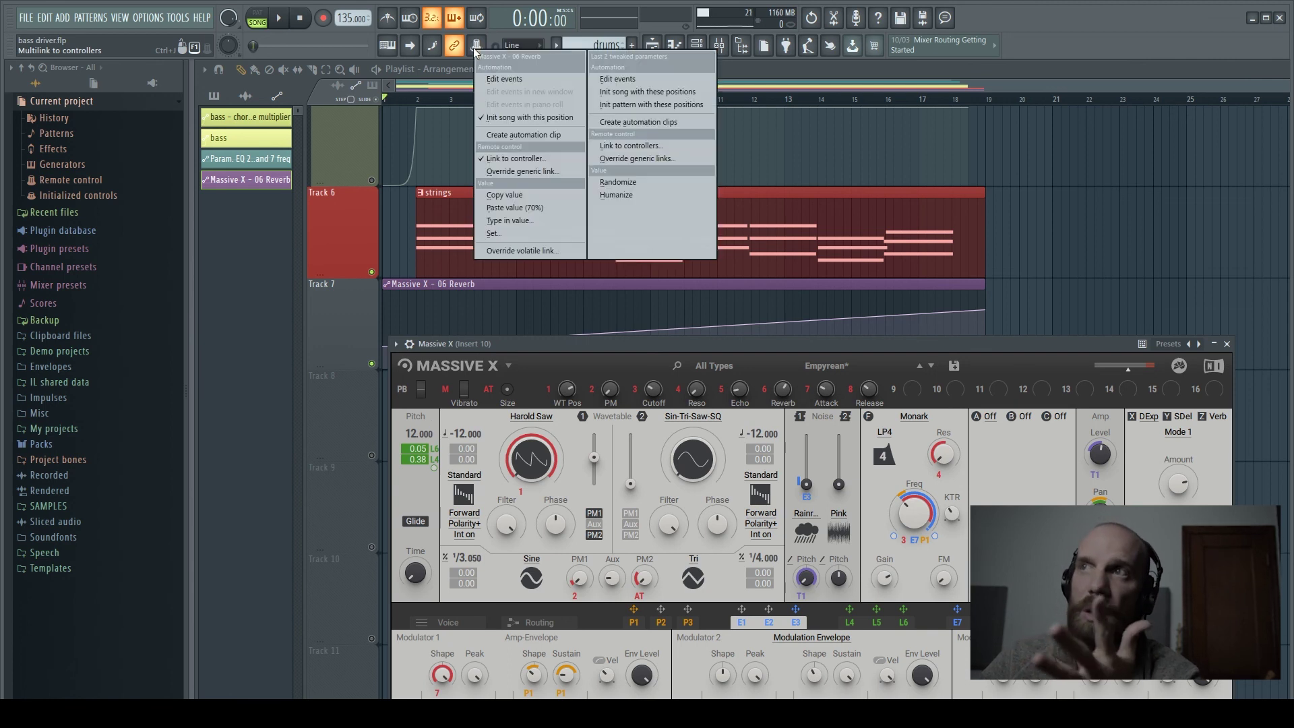